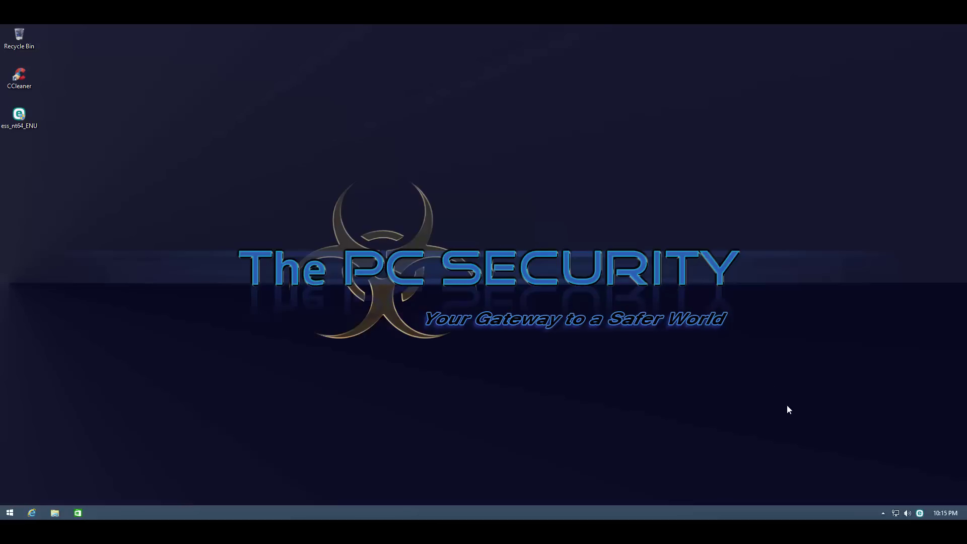
# - Open the ESET Smart Security 9 main window from its tray icon to view the Home overview
pyautogui.click(925, 513)
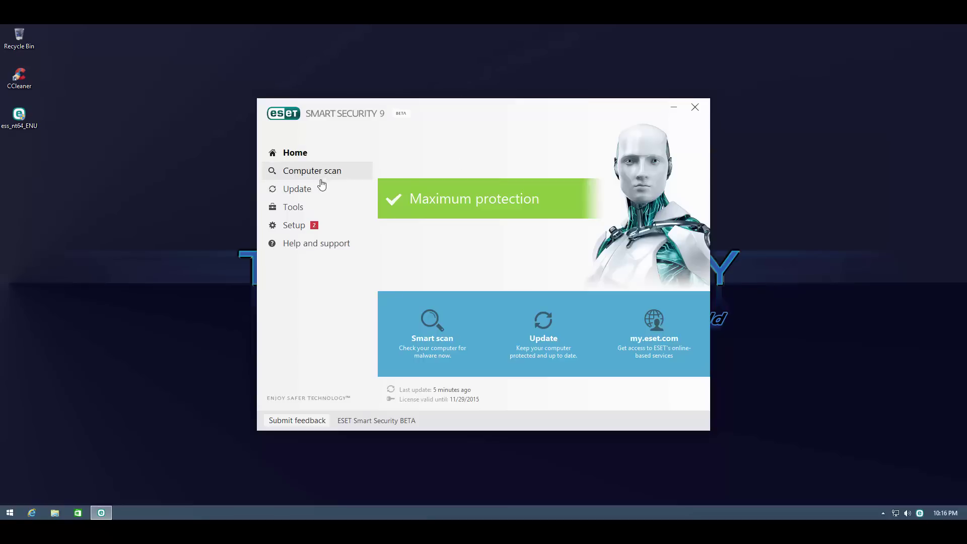
# - Run Update now to confirm signatures are current, then view the ess_nt64_ENU installer's properties
pyautogui.click(319, 197)
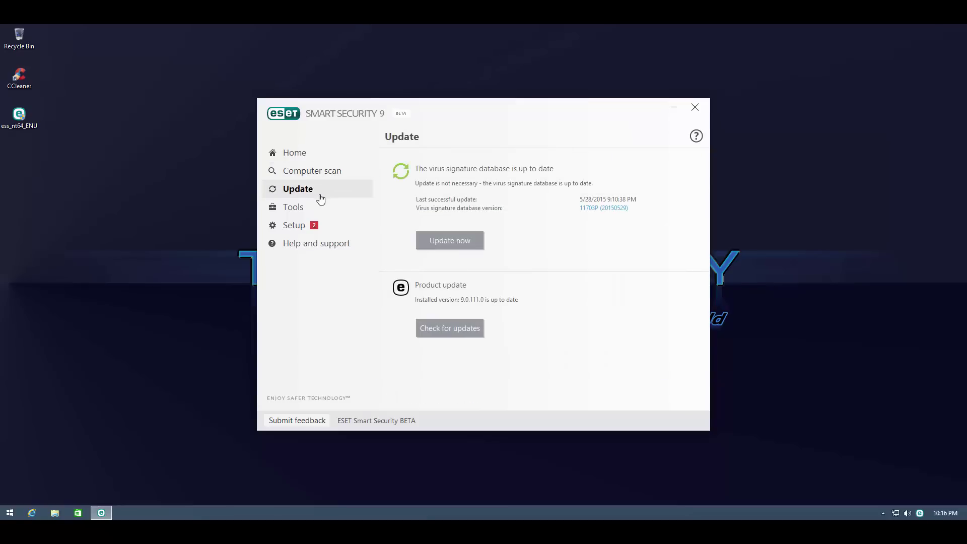
pyautogui.click(450, 243)
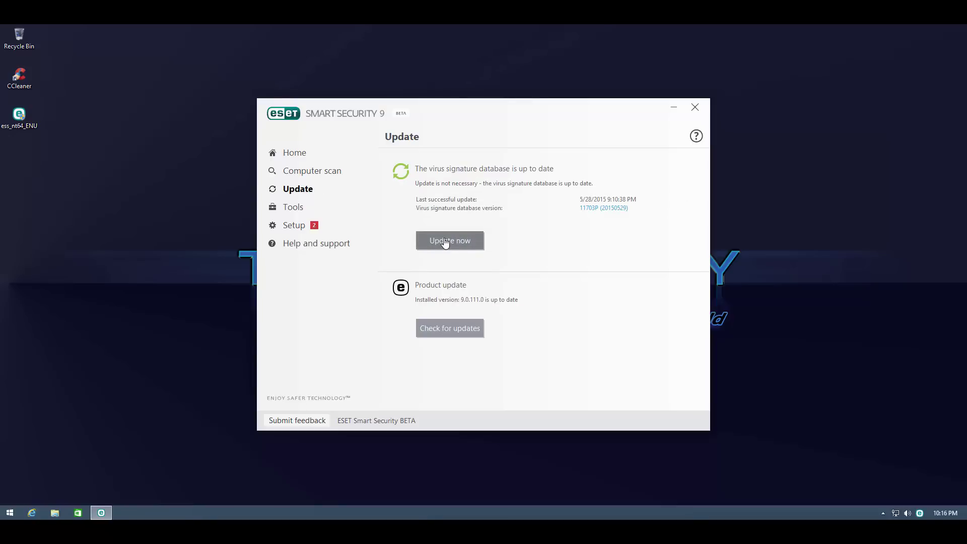
pyautogui.rightClick(27, 121)
pyautogui.click(51, 382)
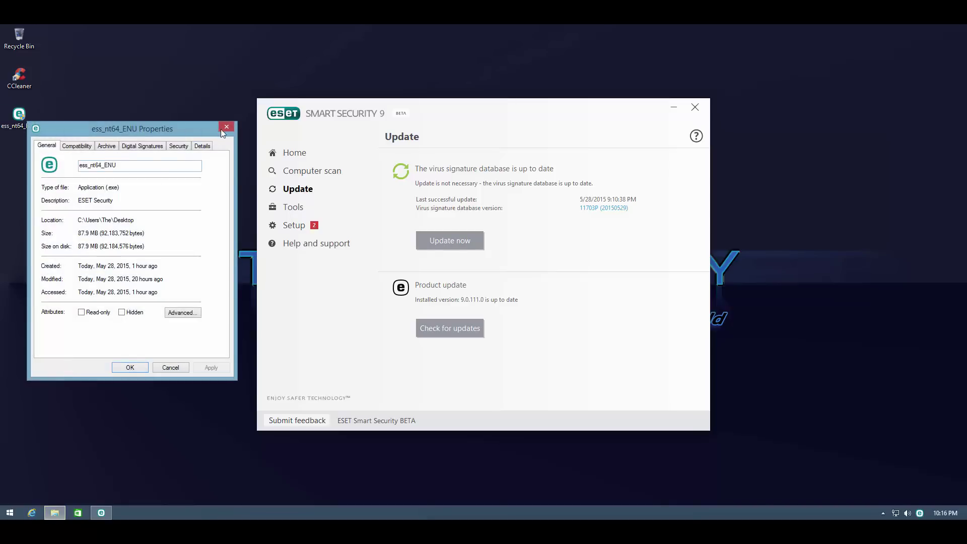
pyautogui.click(226, 127)
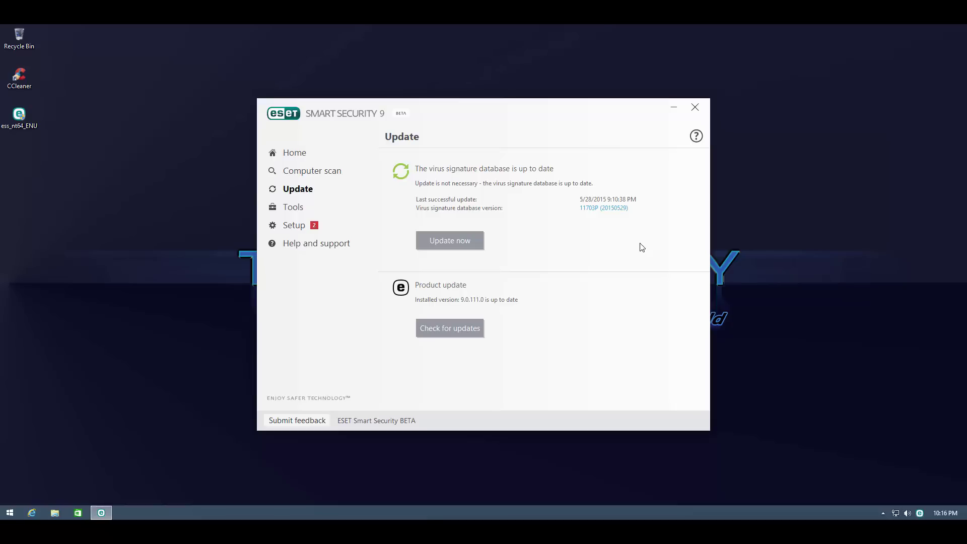
# - Glance at the Computer scan page, then return to Tools listing Banking & Payment protection and Anti-Theft
pyautogui.click(287, 216)
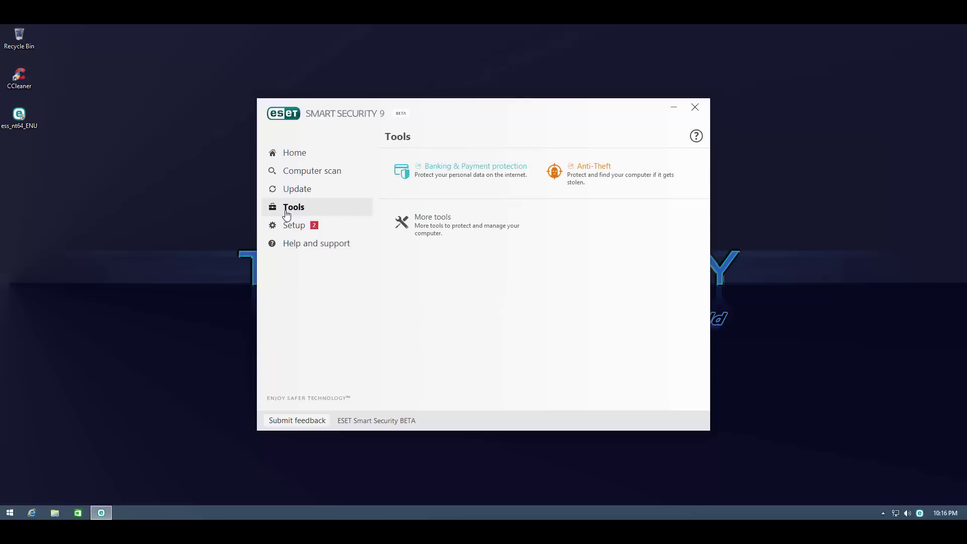
pyautogui.click(290, 172)
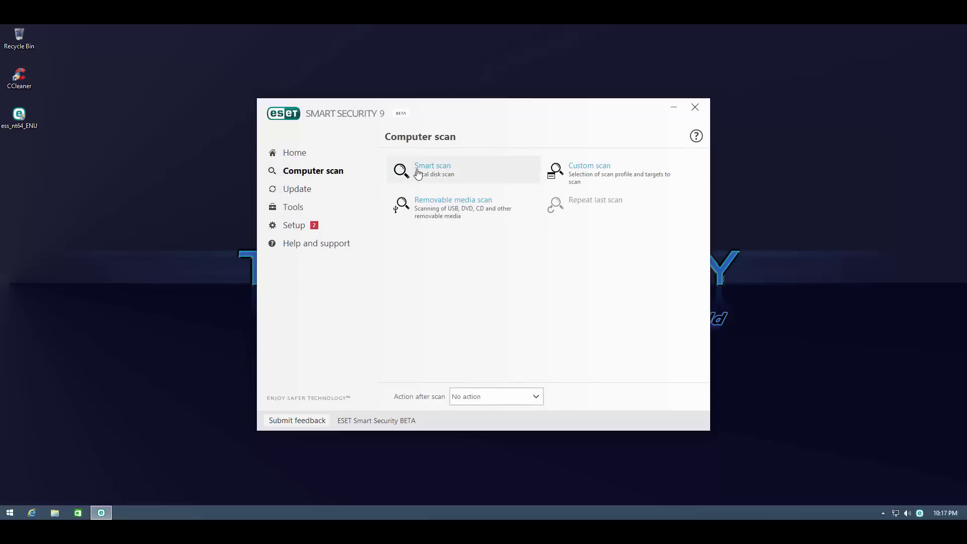
pyautogui.click(334, 207)
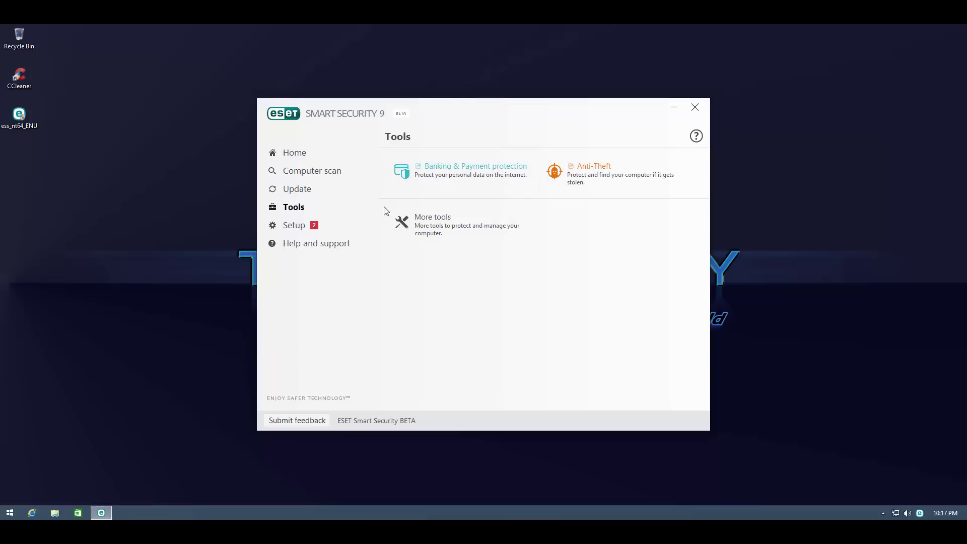
# - Go to Setup > Computer protection and expand the Real-time file system protection gear menu
pyautogui.click(321, 231)
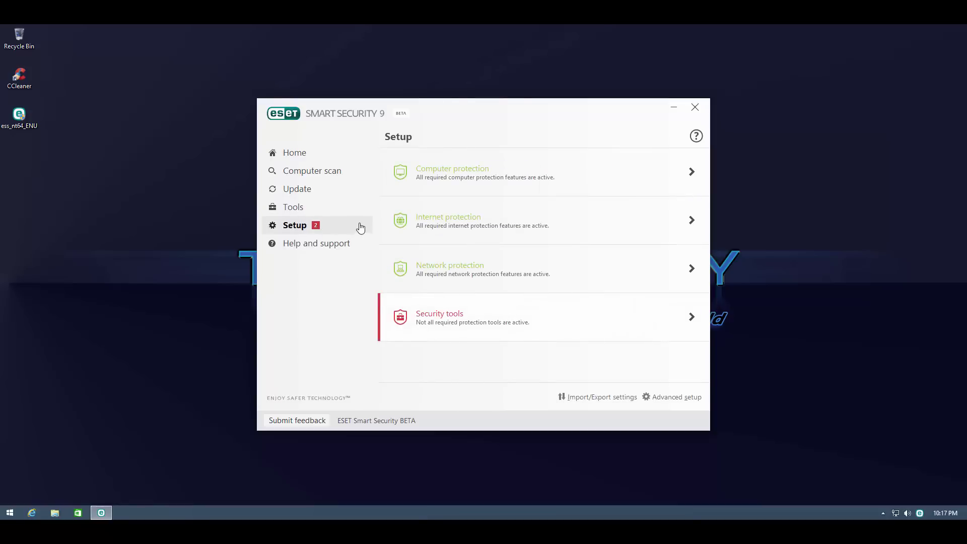
pyautogui.click(466, 165)
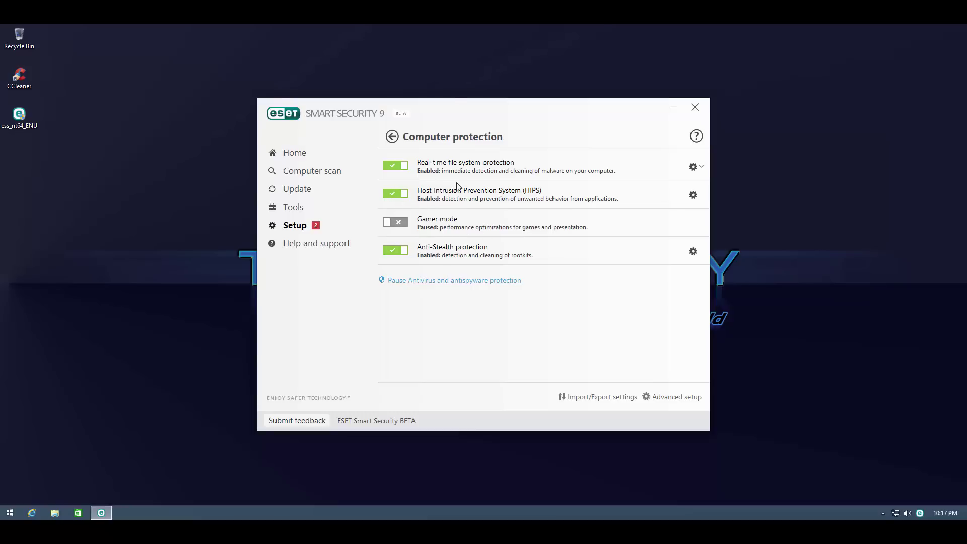
pyautogui.moveTo(500, 186)
pyautogui.click(703, 171)
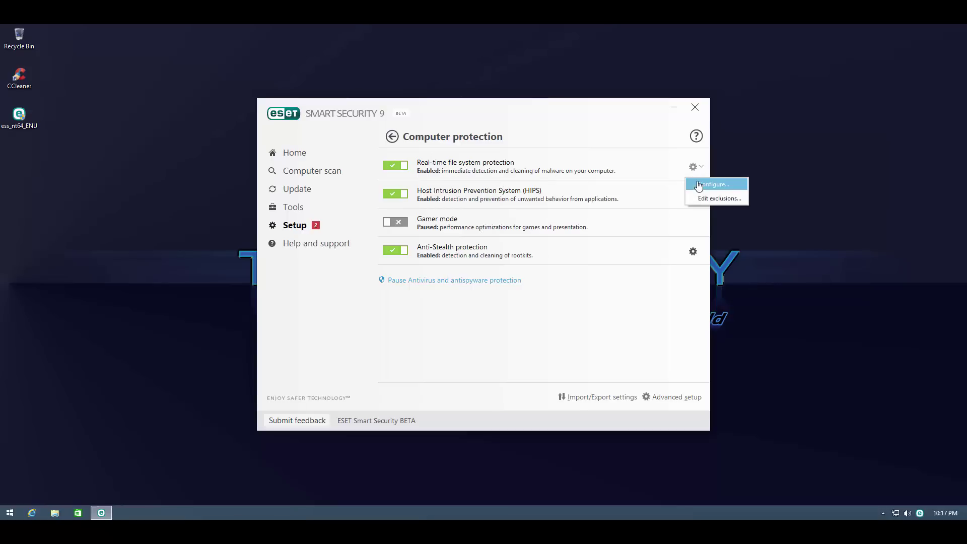
# - Open Real-time file system protection in Advanced setup and expand its Additional ThreatSense parameters
pyautogui.click(699, 185)
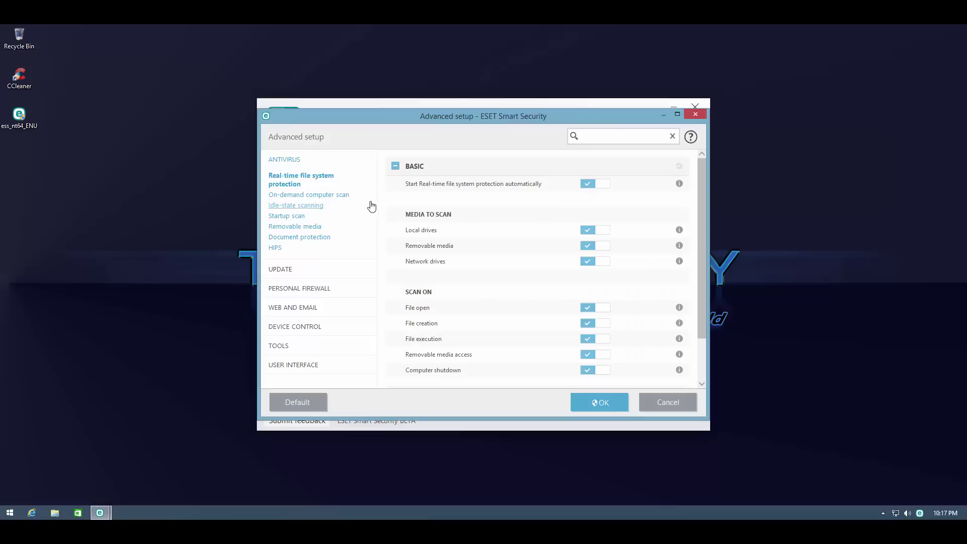
pyautogui.scroll(-2, 449, 241)
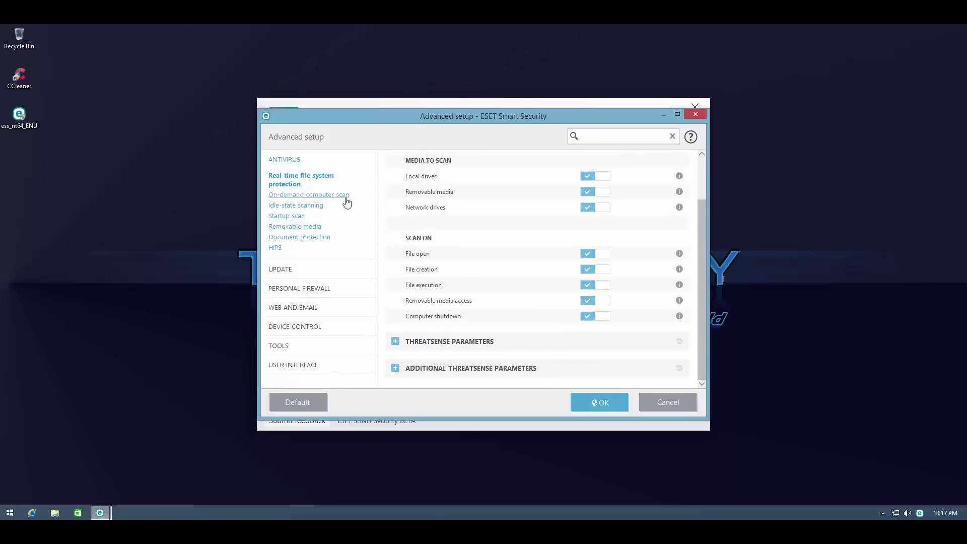
pyautogui.click(395, 343)
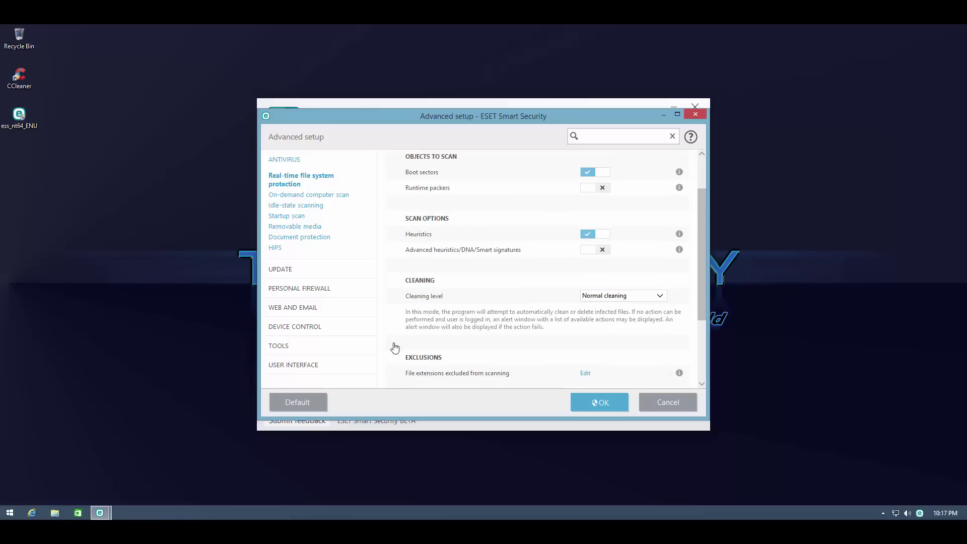
pyautogui.scroll(-2, 495, 289)
pyautogui.scroll(-3, 496, 292)
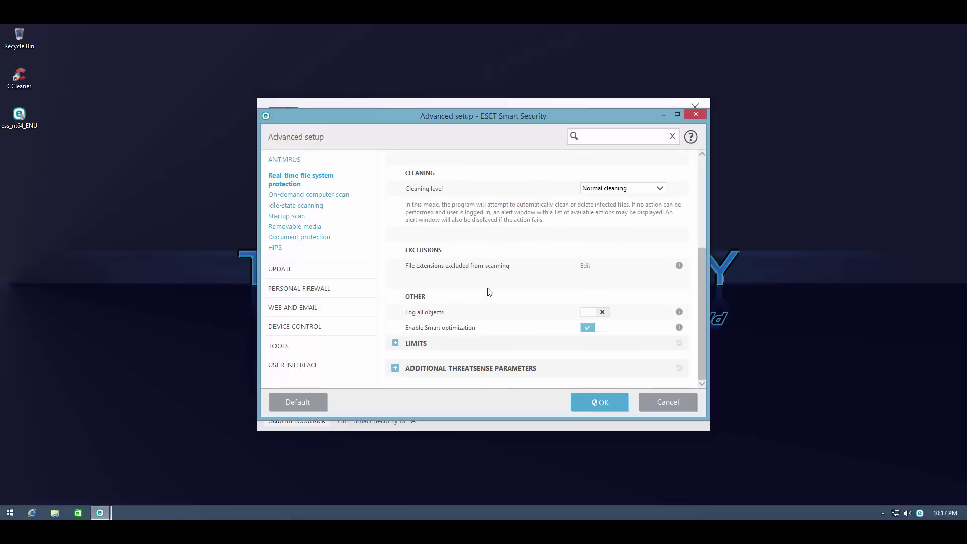
pyautogui.scroll(6, 448, 266)
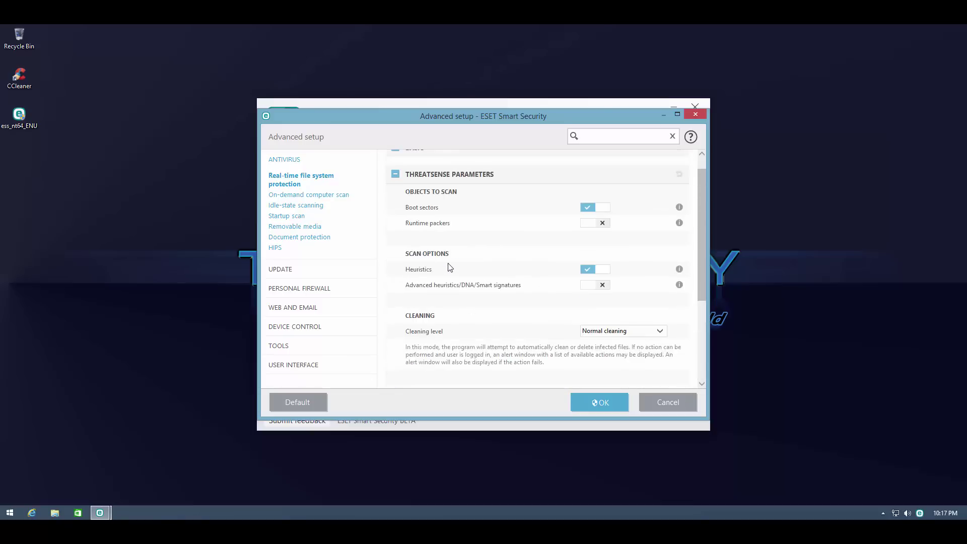
pyautogui.scroll(1, 449, 267)
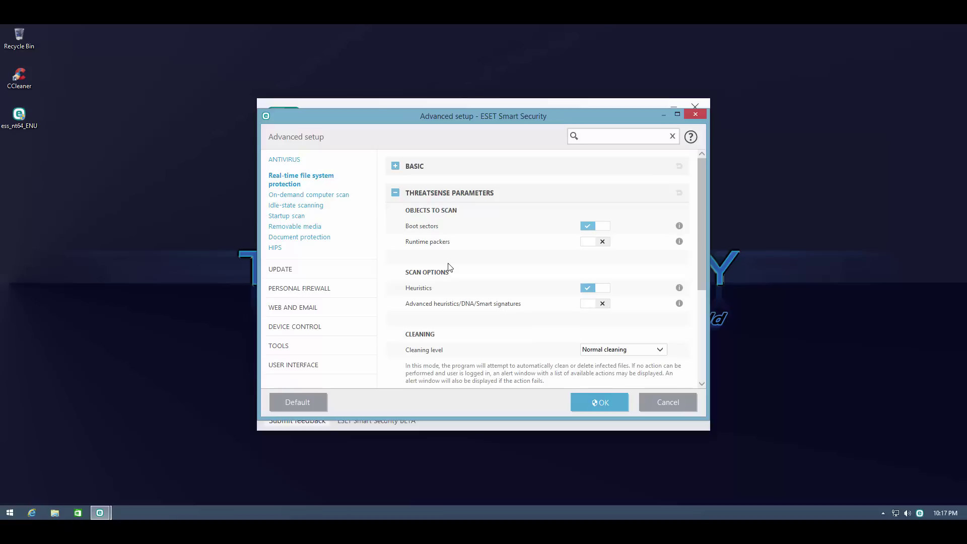
pyautogui.scroll(-6, 448, 265)
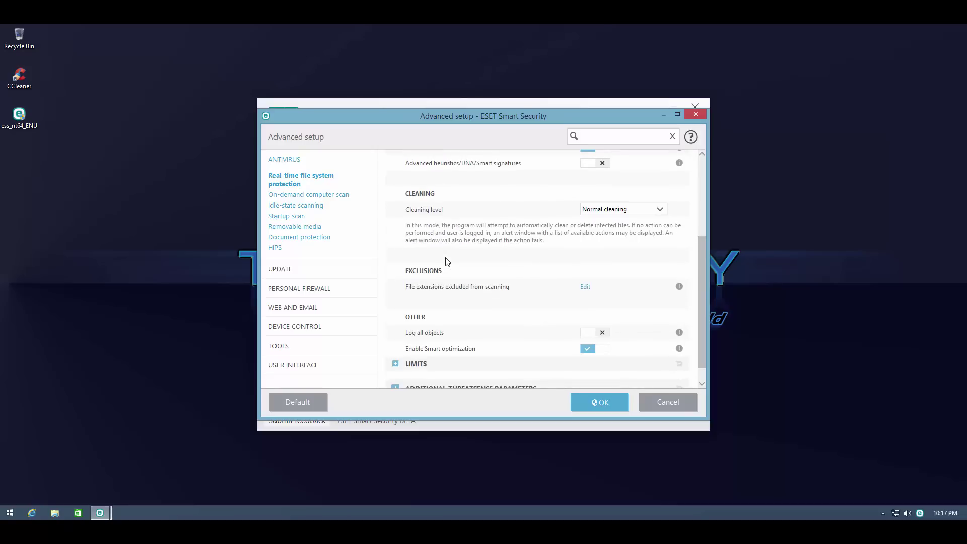
pyautogui.scroll(6, 447, 261)
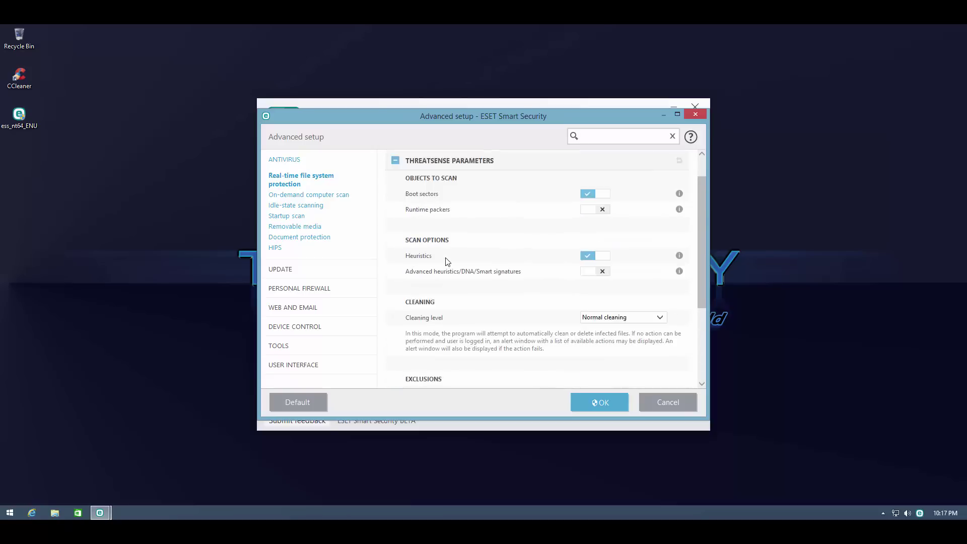
pyautogui.scroll(-6, 466, 224)
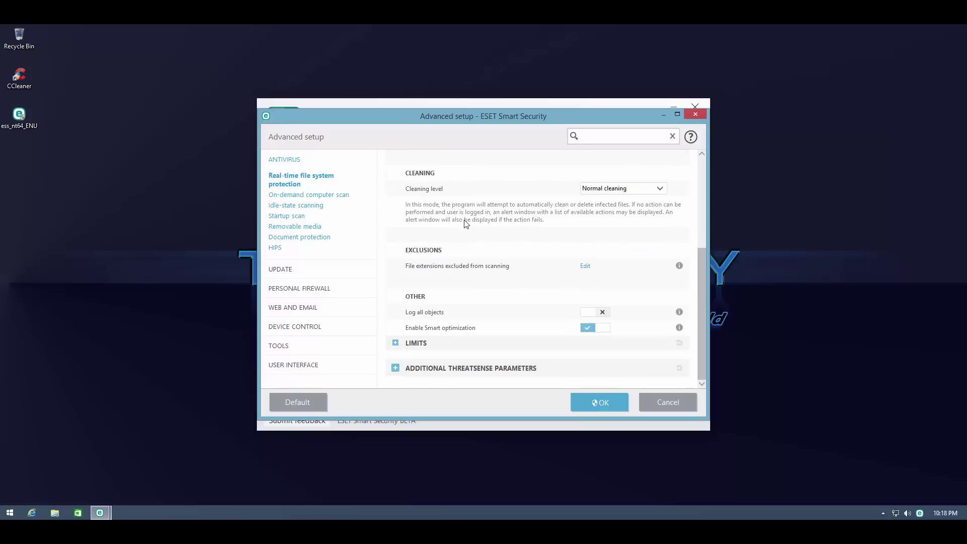
pyautogui.scroll(6, 466, 224)
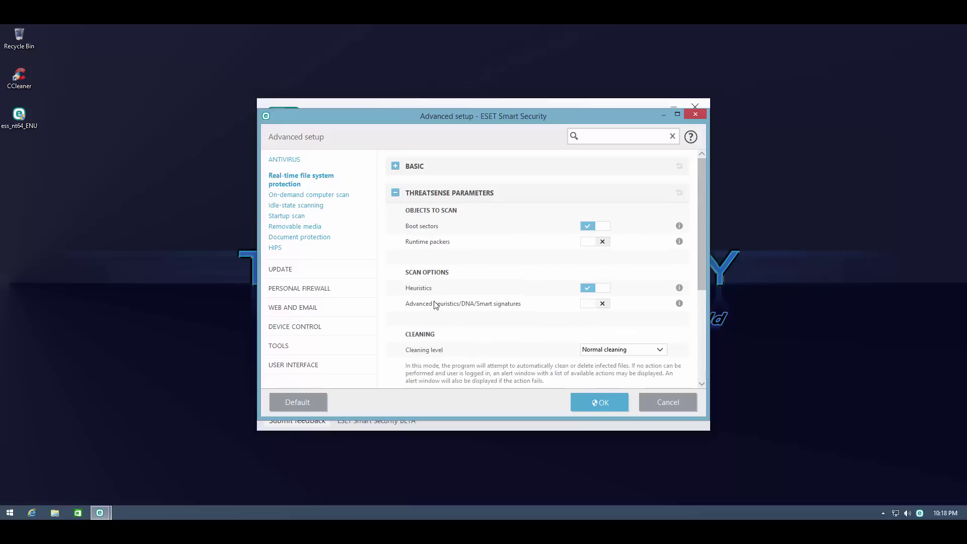
pyautogui.scroll(-6, 435, 306)
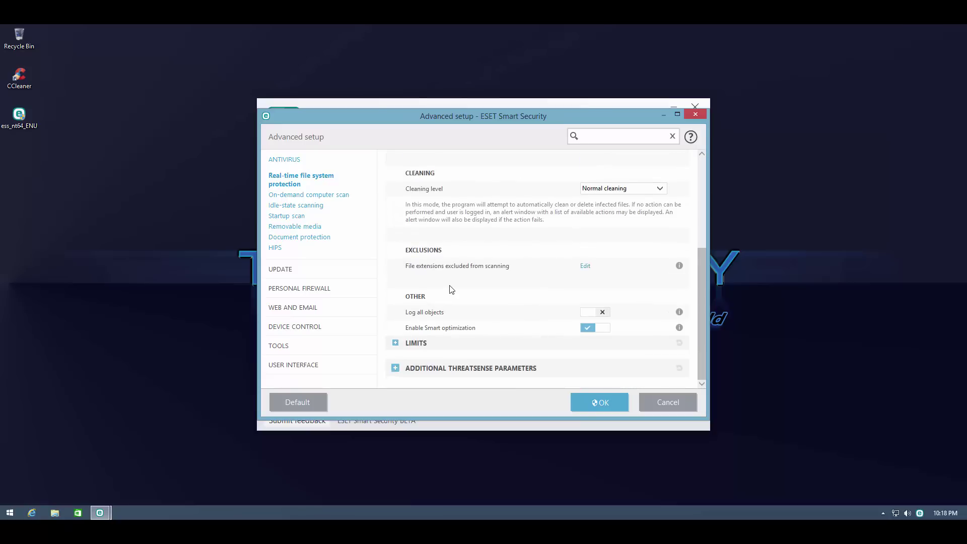
pyautogui.click(395, 367)
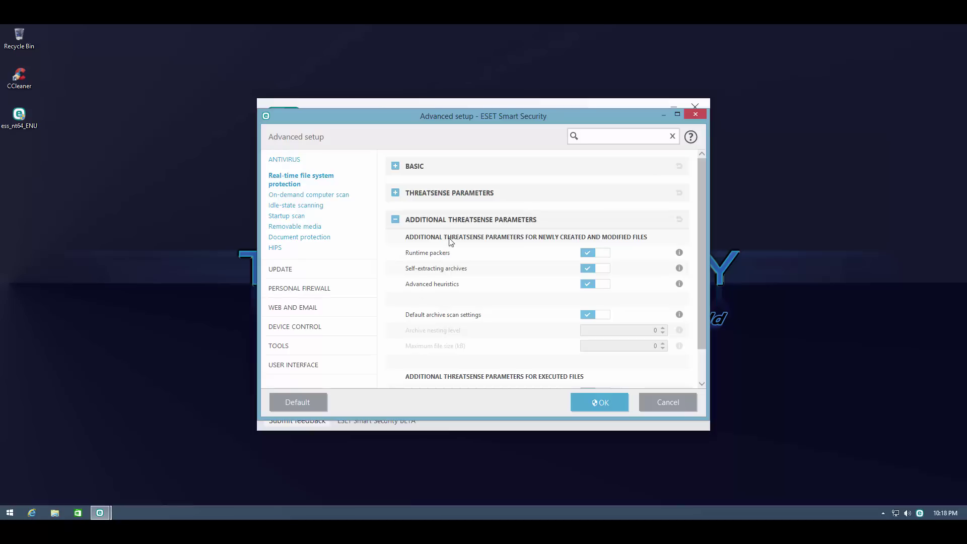
# - Browse the Update, Personal firewall, Web and email, Device control, Tools, Gamer mode and User interface sections
pyautogui.click(299, 273)
pyautogui.click(300, 199)
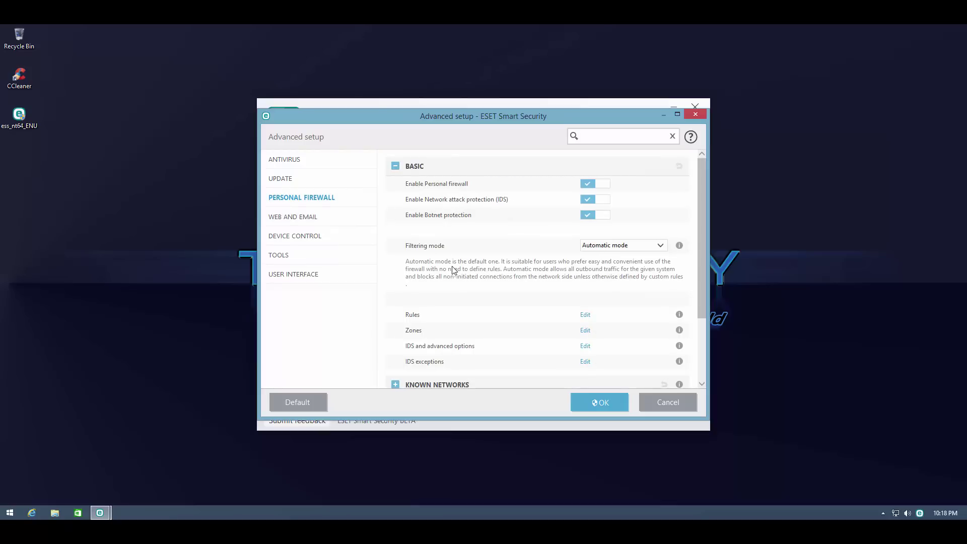
pyautogui.click(334, 218)
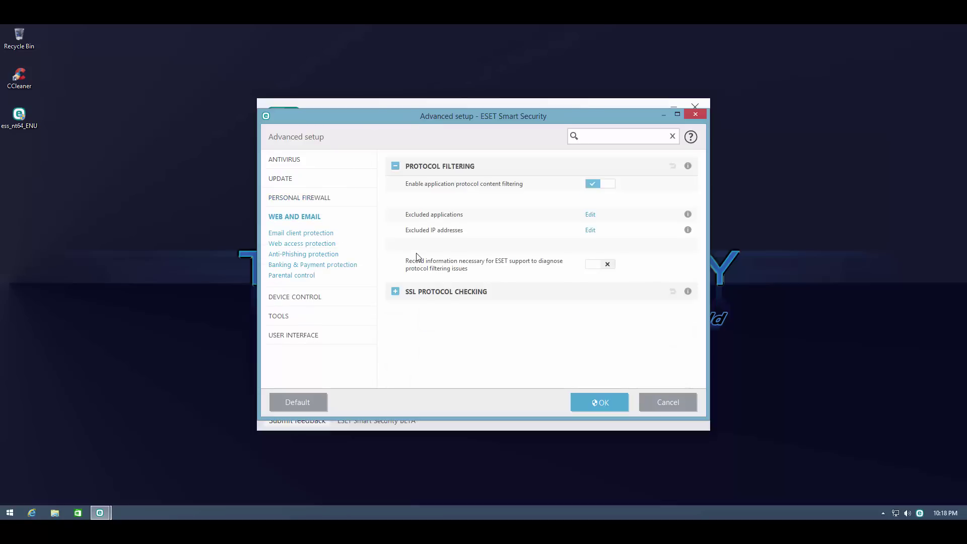
pyautogui.click(304, 298)
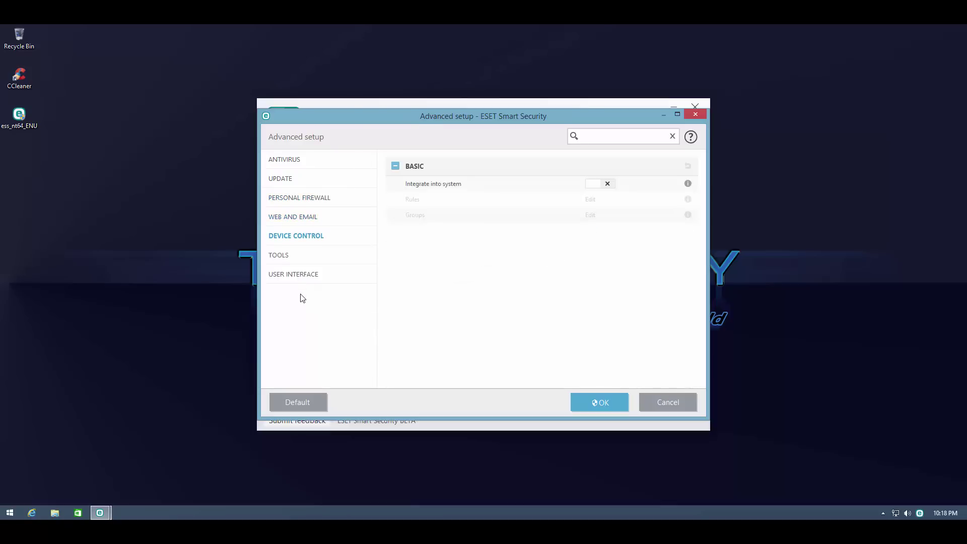
pyautogui.click(312, 255)
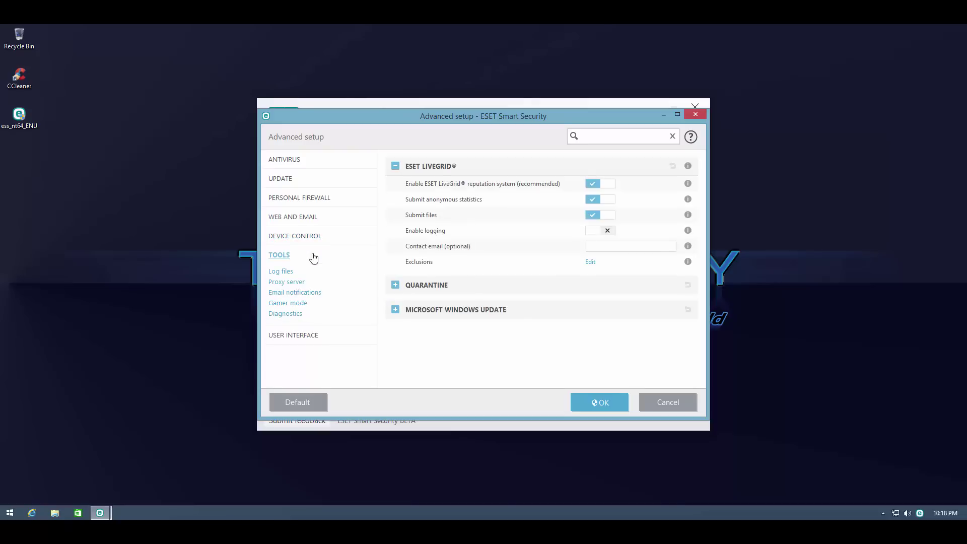
pyautogui.click(295, 304)
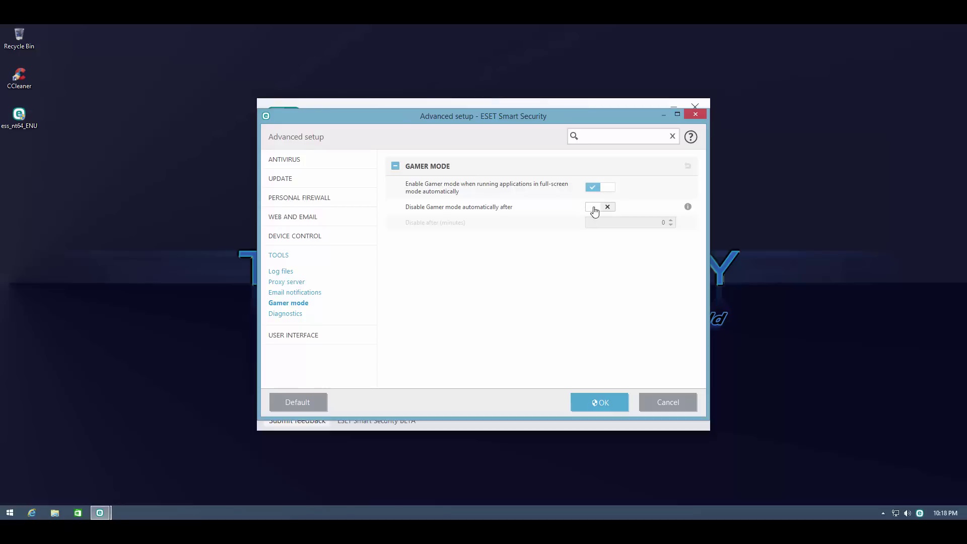
pyautogui.click(281, 338)
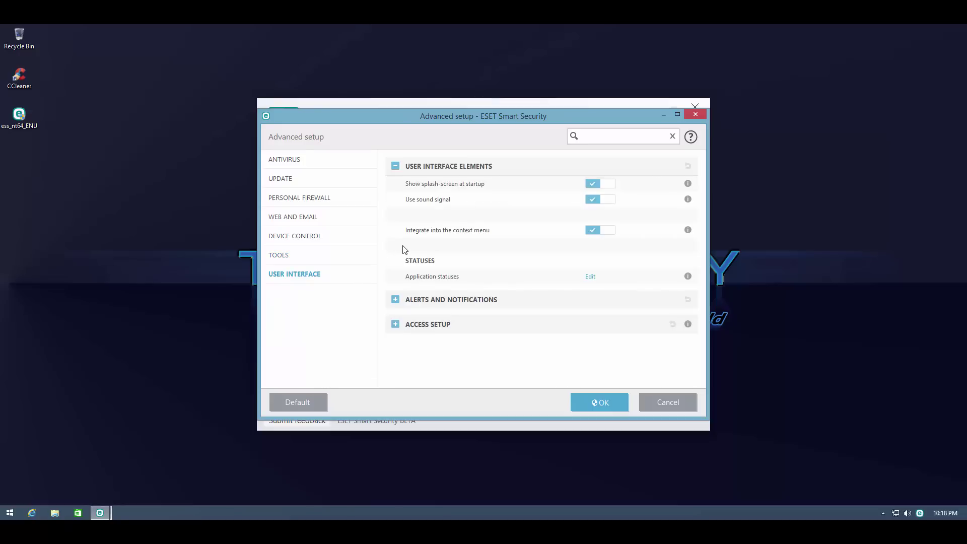
# - Discard the Advanced setup changes, reopen HIPS settings and try Smart filtering before returning to Automatic
pyautogui.click(656, 403)
pyautogui.click(529, 301)
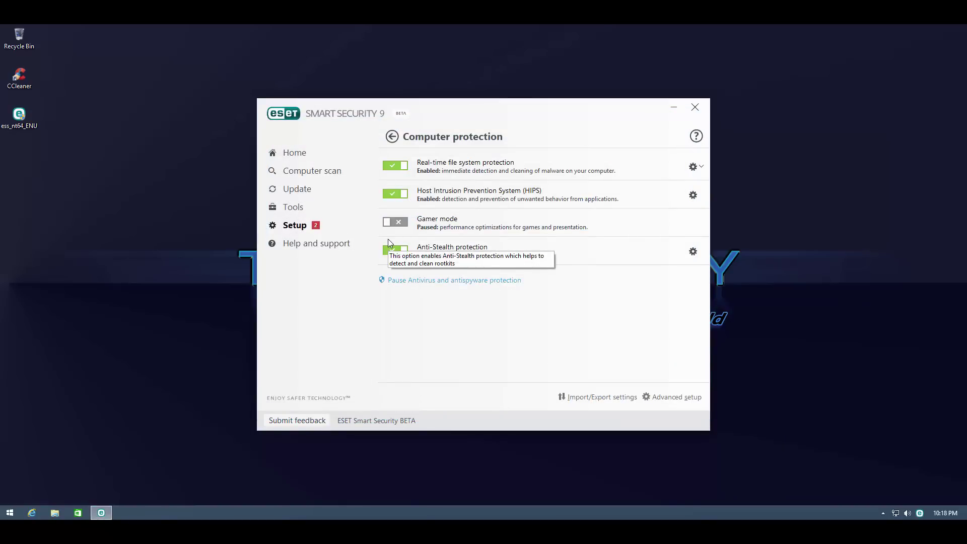
pyautogui.click(692, 195)
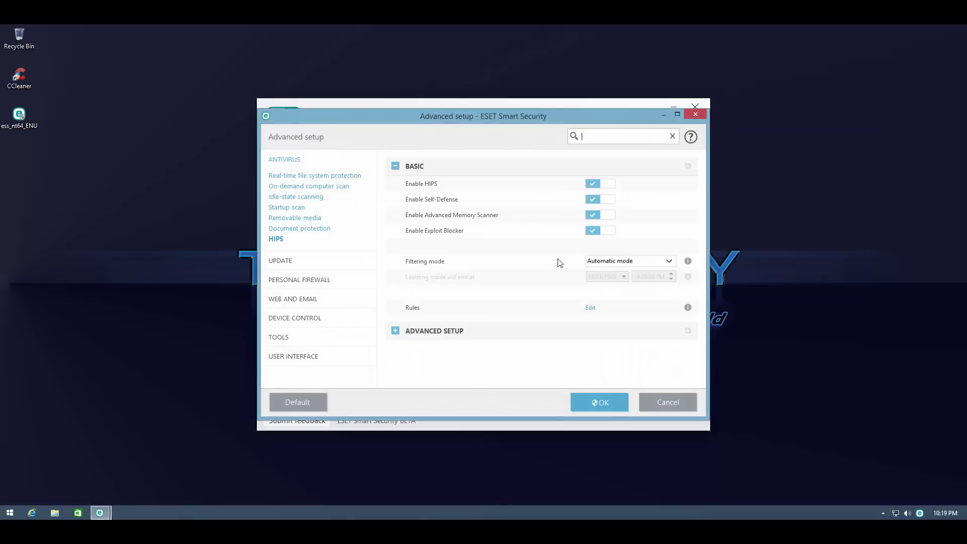
pyautogui.click(599, 262)
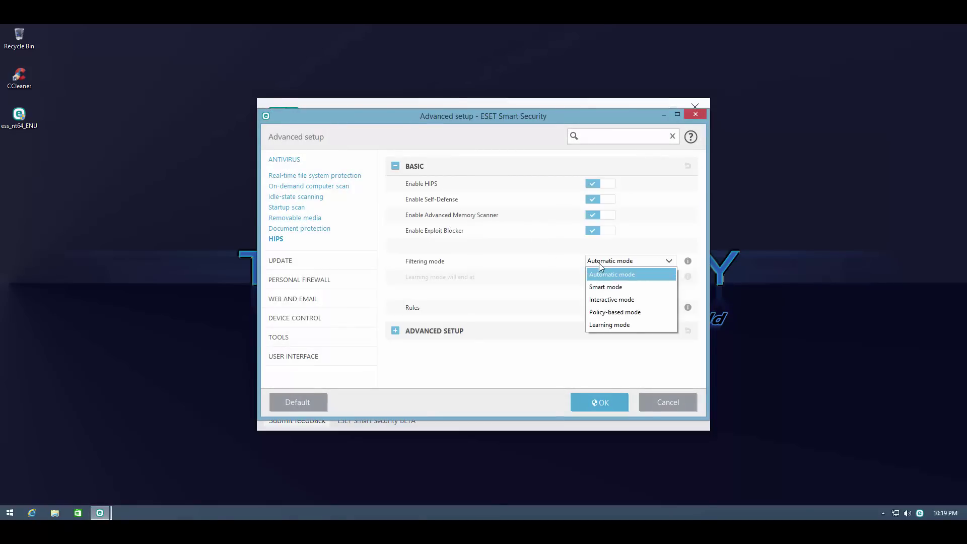
pyautogui.click(599, 263)
pyautogui.click(599, 263)
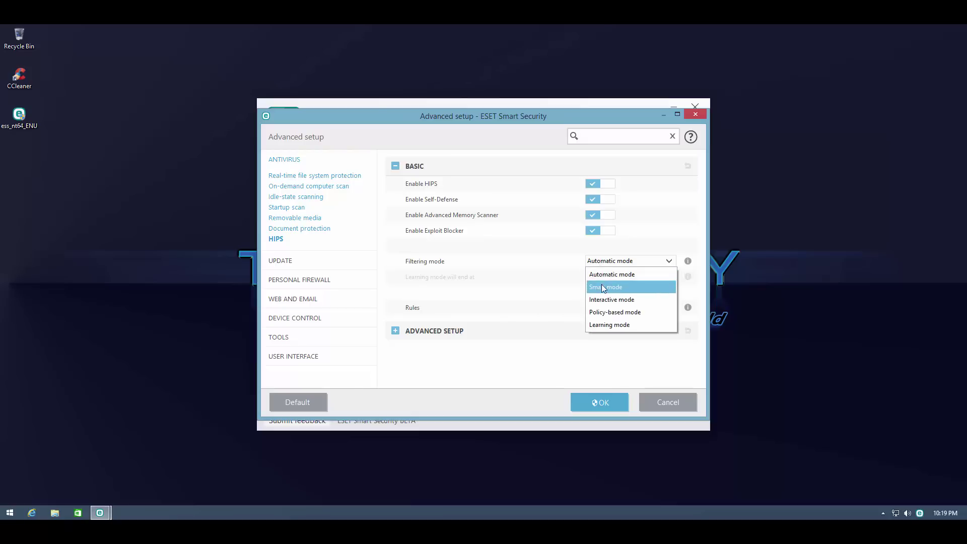
pyautogui.click(604, 287)
pyautogui.click(603, 267)
pyautogui.click(605, 277)
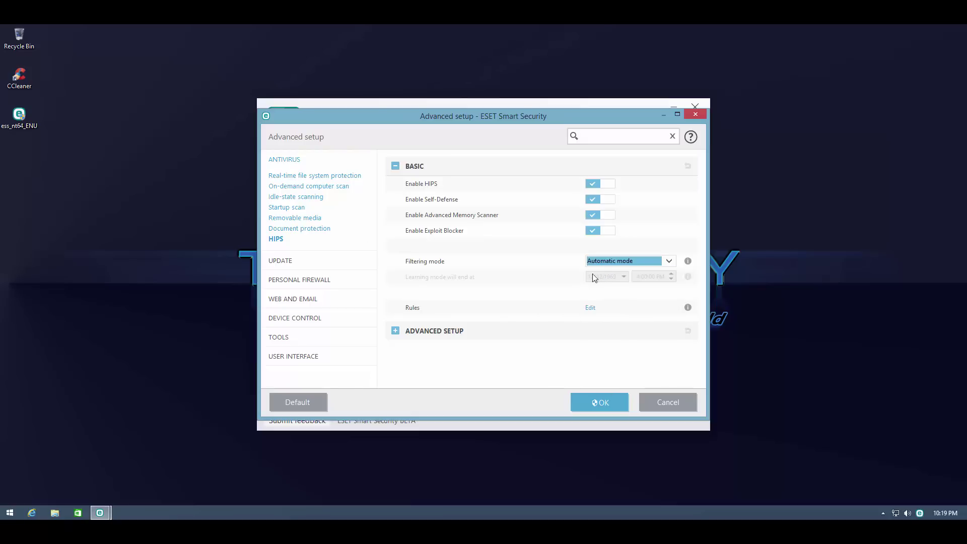
# - Switch HIPS filtering to Smart and back to Automatic, then cancel and discard the changes
pyautogui.click(602, 261)
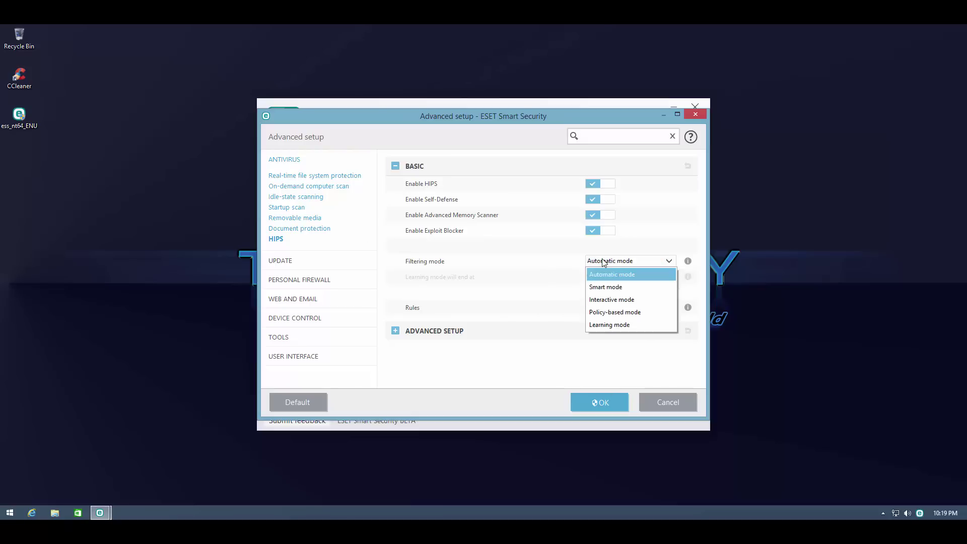
pyautogui.click(610, 286)
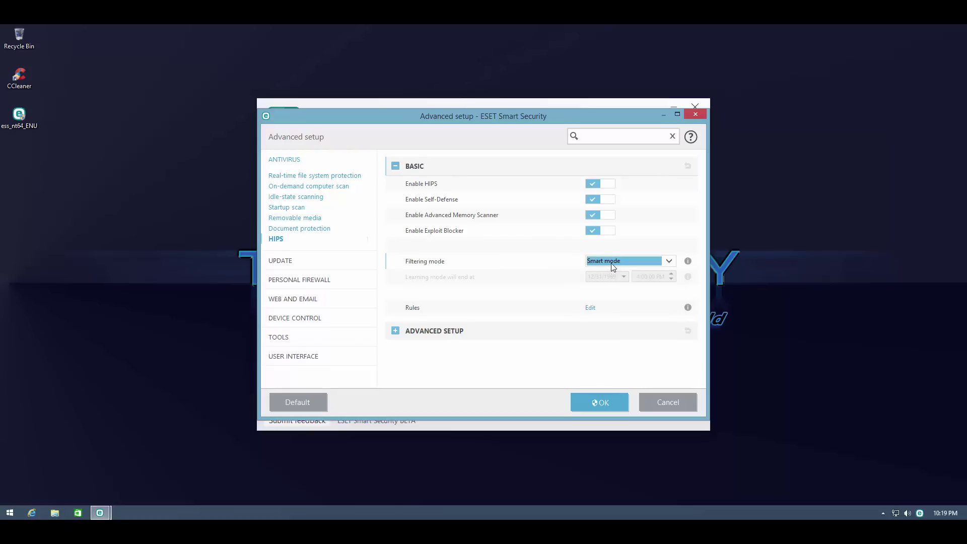
pyautogui.click(611, 264)
pyautogui.click(610, 273)
pyautogui.click(656, 400)
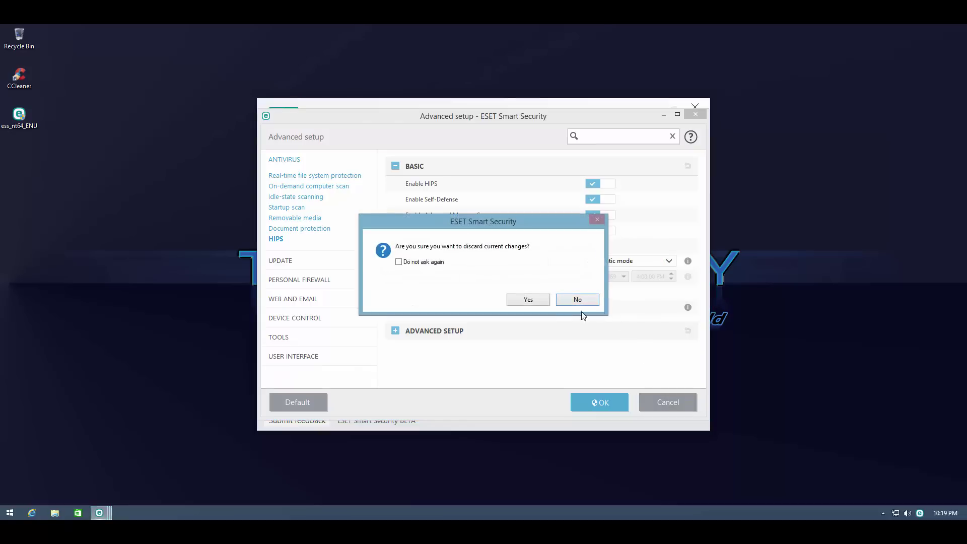
pyautogui.click(537, 300)
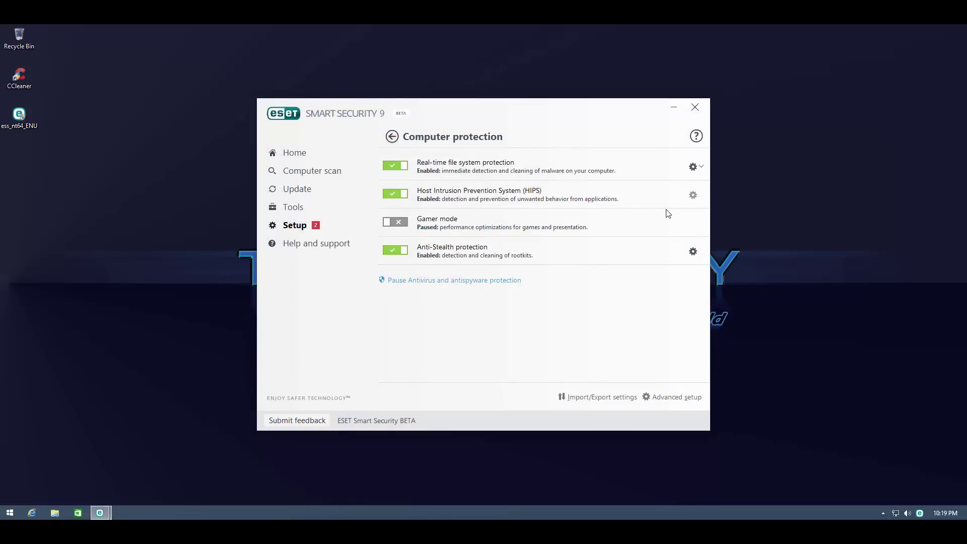
# - Open Advanced setup with F5 and attempt Revert to default settings, dismissing the stalled dialog
pyautogui.press('F5')
pyautogui.click(297, 401)
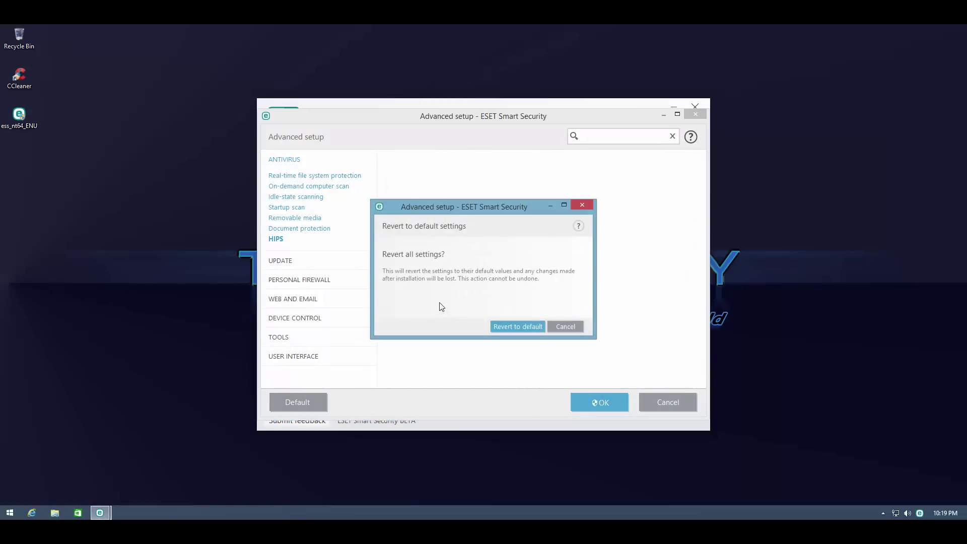
pyautogui.click(504, 326)
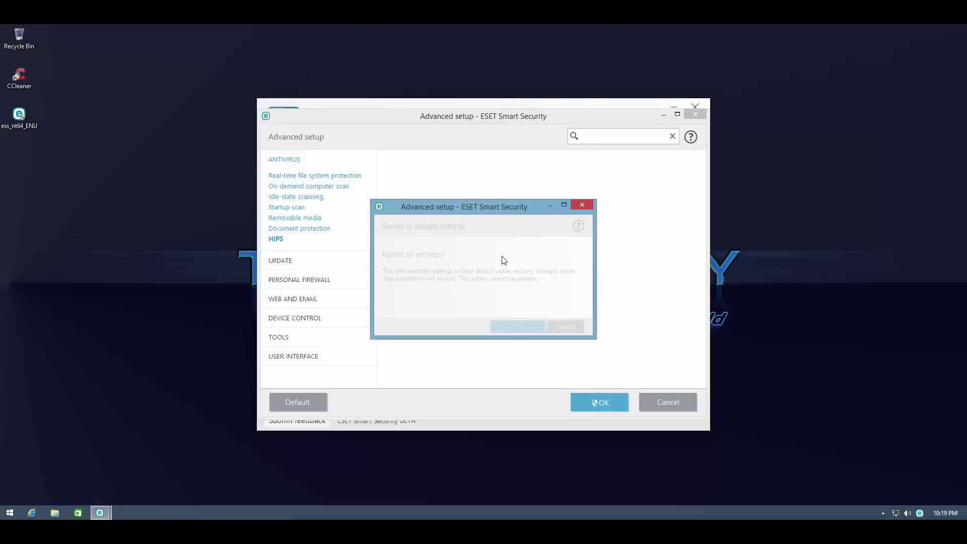
pyautogui.moveTo(488, 208); pyautogui.dragTo(456, 218)
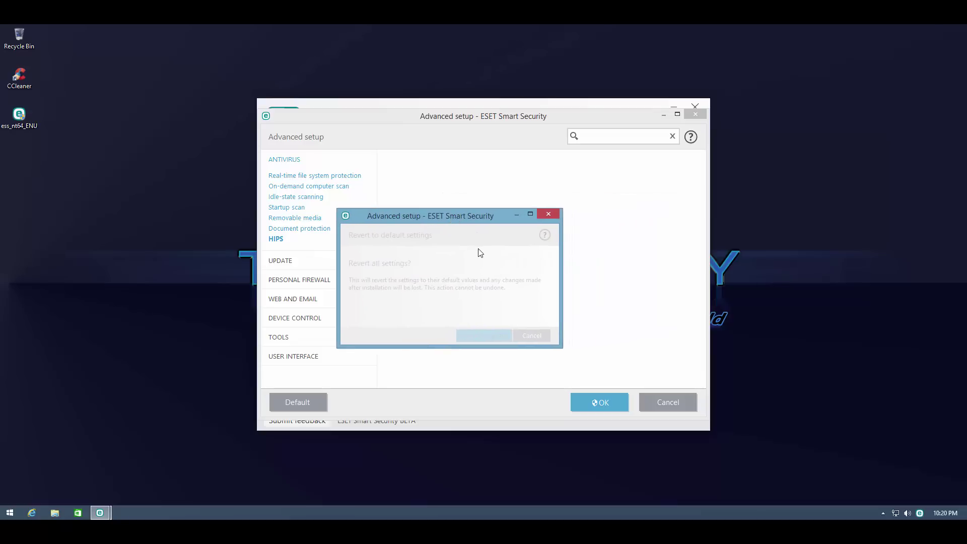
pyautogui.moveTo(440, 213); pyautogui.dragTo(506, 184)
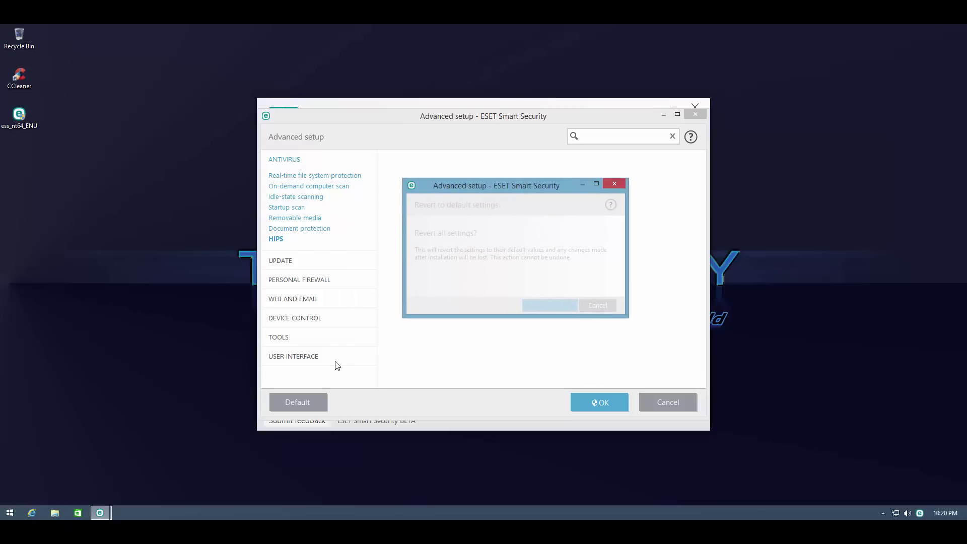
pyautogui.click(620, 186)
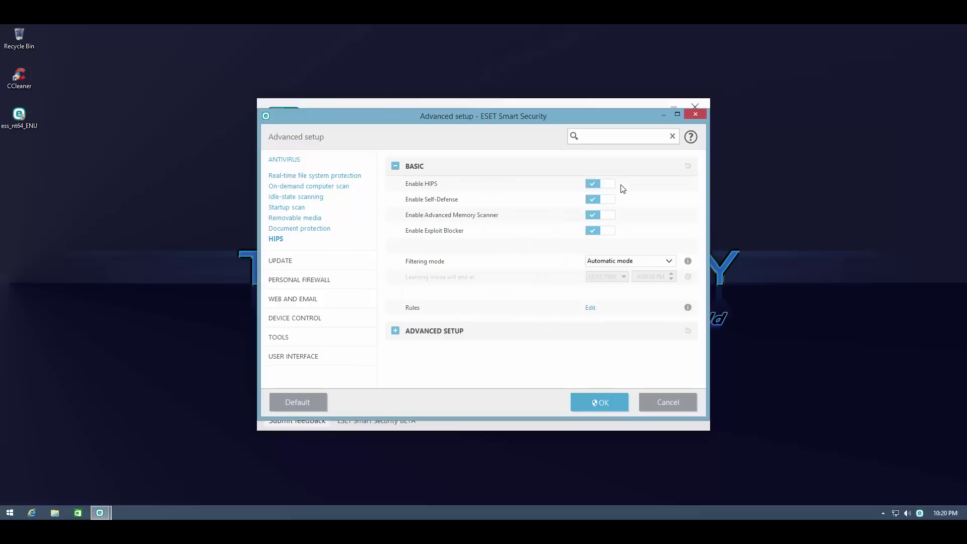
# - Retry reverting all settings to defaults and dismiss the finished prompt
pyautogui.click(317, 401)
pyautogui.click(511, 327)
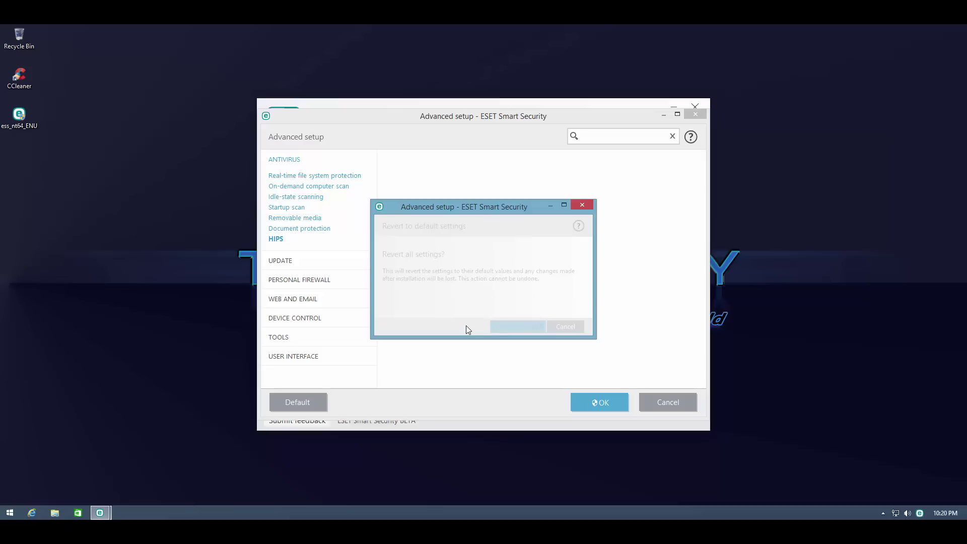
pyautogui.click(583, 206)
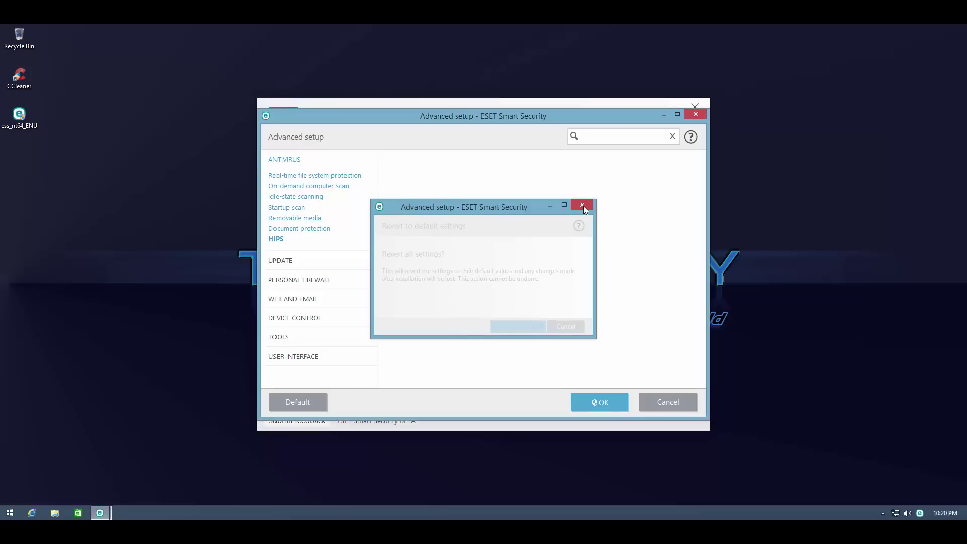
# - Permanently disable Parental control under Setup > Security tools, approving the administrator prompt
pyautogui.click(654, 407)
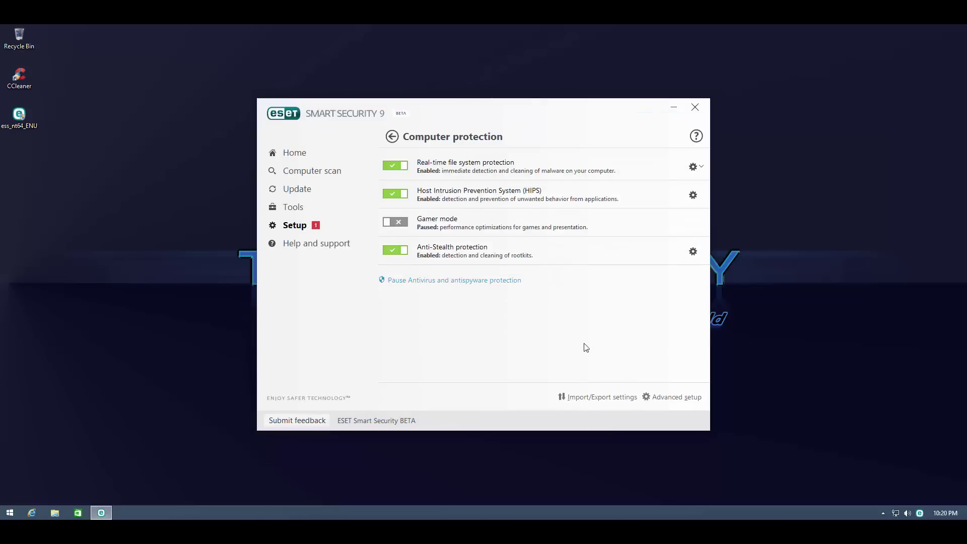
pyautogui.click(318, 224)
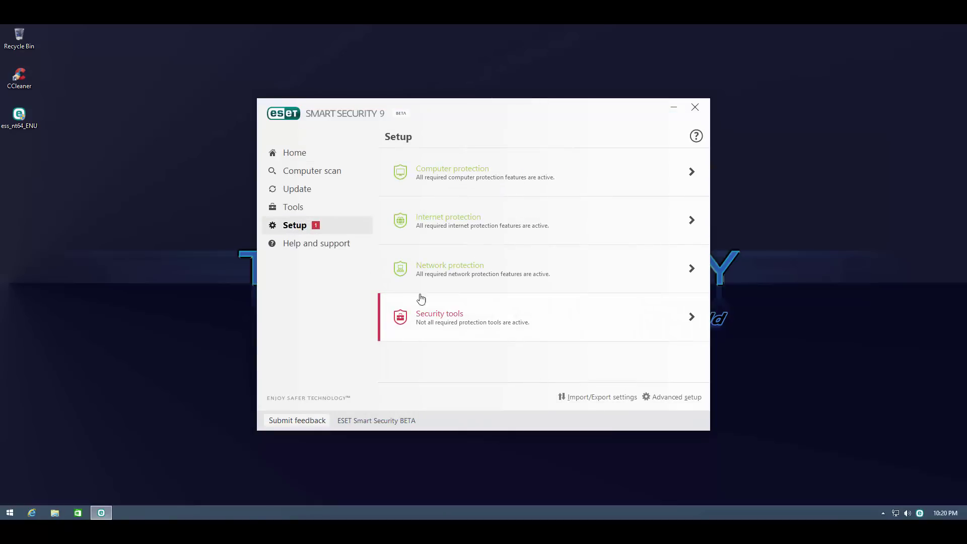
pyautogui.click(411, 329)
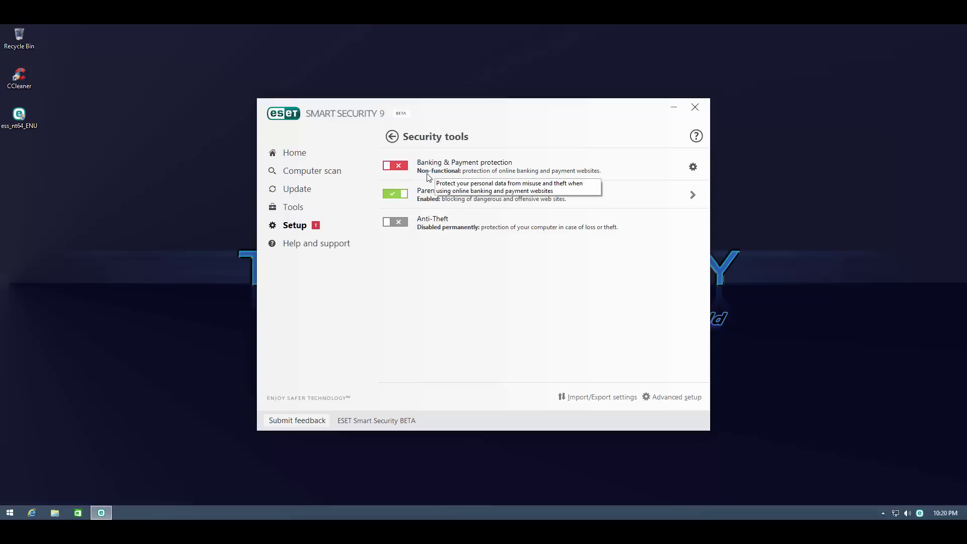
pyautogui.click(395, 193)
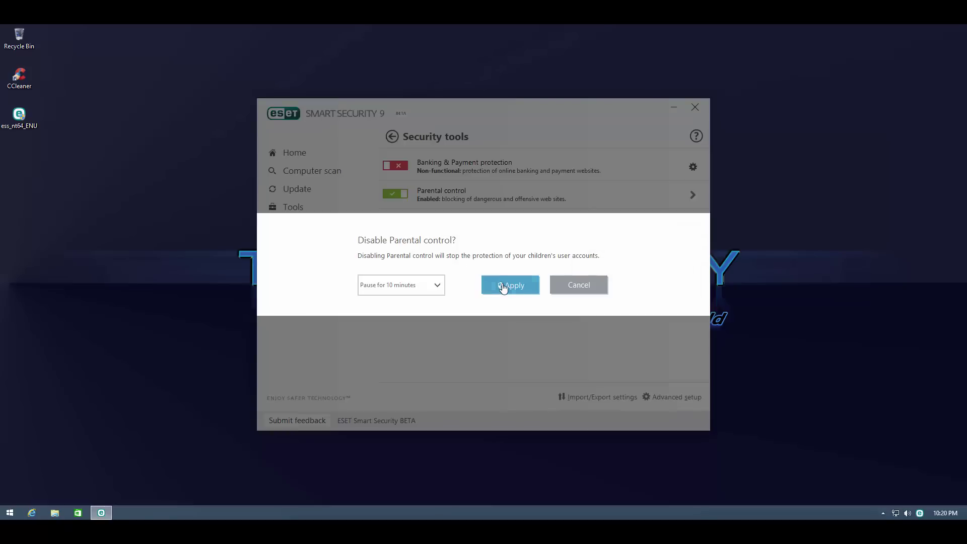
pyautogui.click(433, 286)
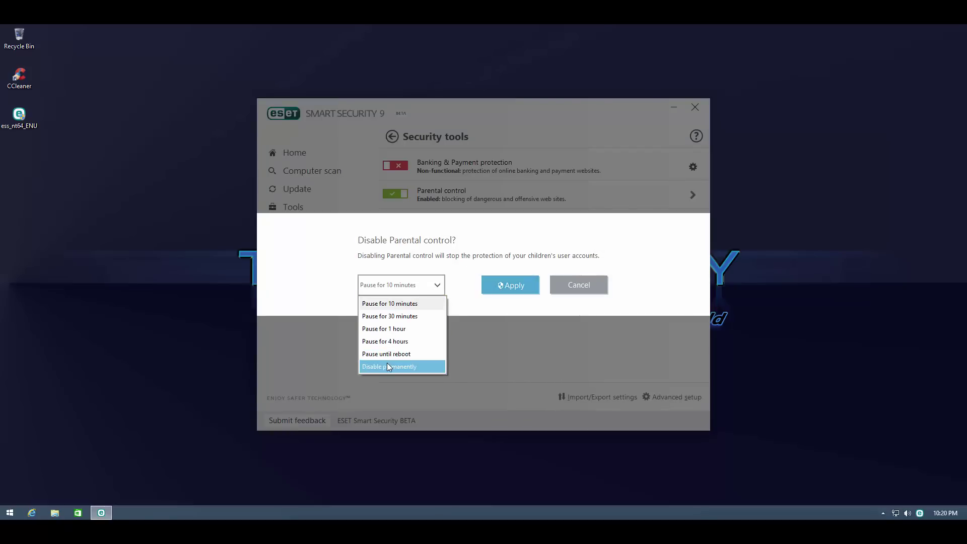
pyautogui.click(387, 362)
pyautogui.click(482, 285)
pyautogui.click(526, 286)
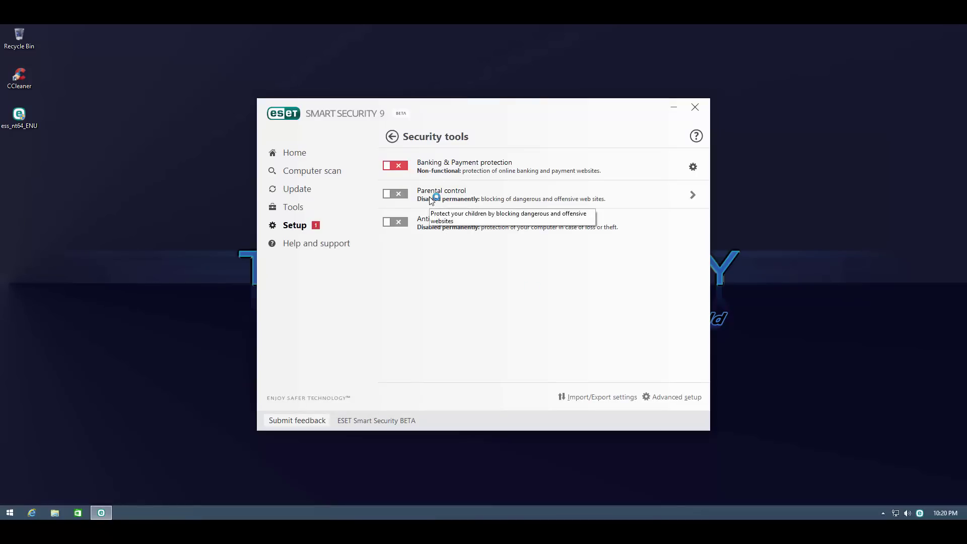
# - Review the Banking & Payment protection settings without changes, then return to the Home page
pyautogui.click(311, 228)
pyautogui.click(456, 310)
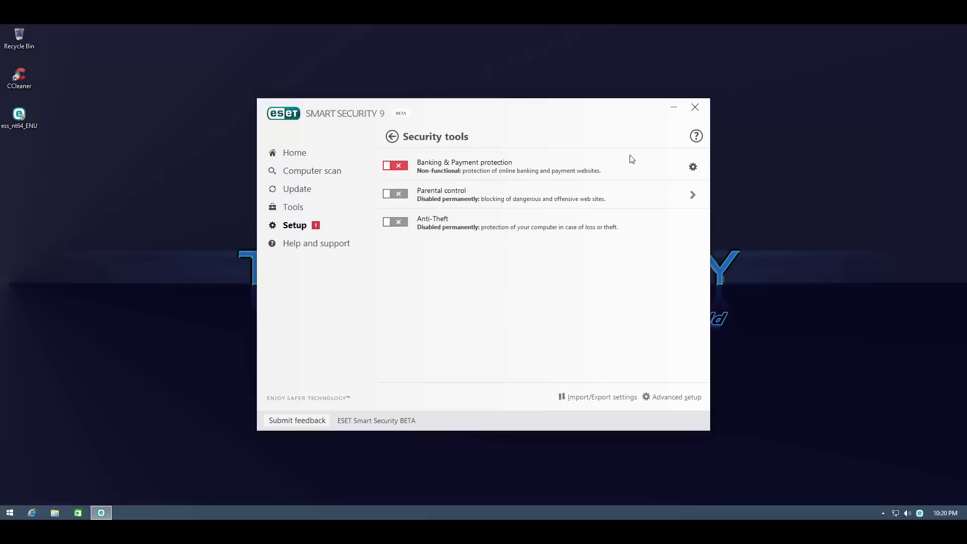
pyautogui.click(691, 168)
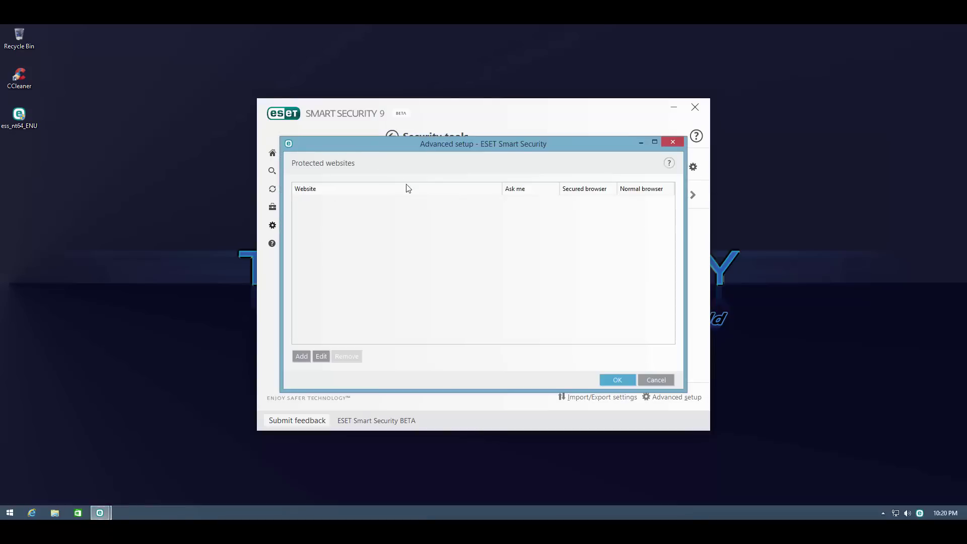
pyautogui.click(655, 379)
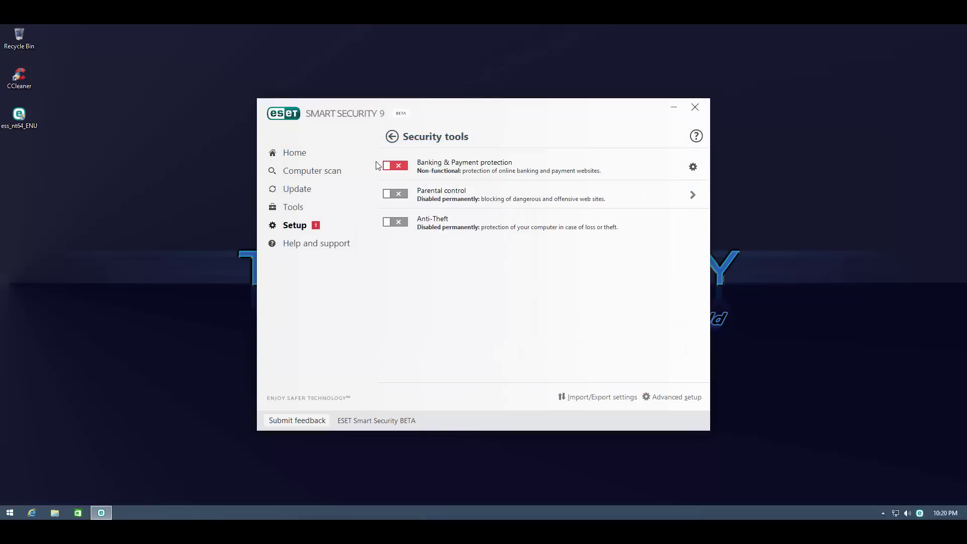
pyautogui.click(320, 157)
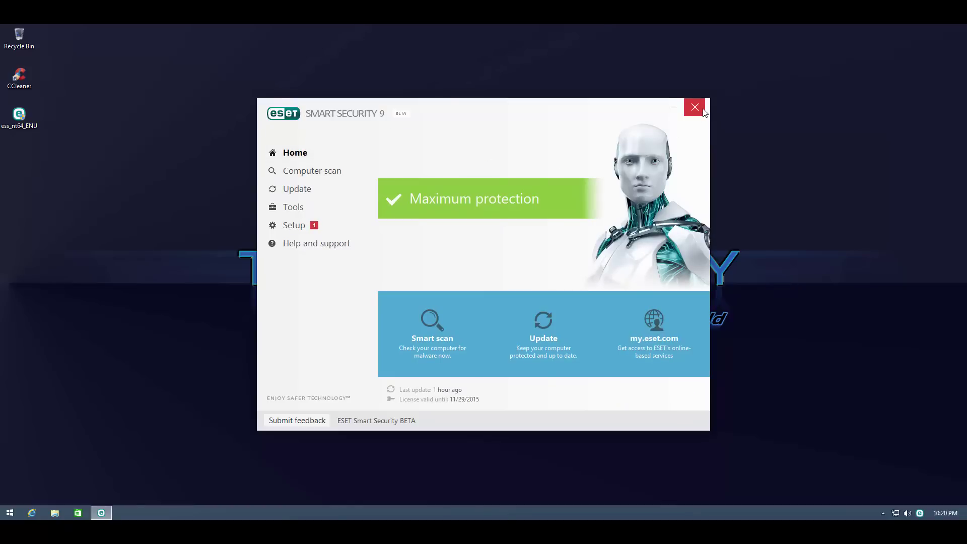
# - Run the signature database update, close the ESET window and bring up the taskbar's context menu
pyautogui.click(543, 318)
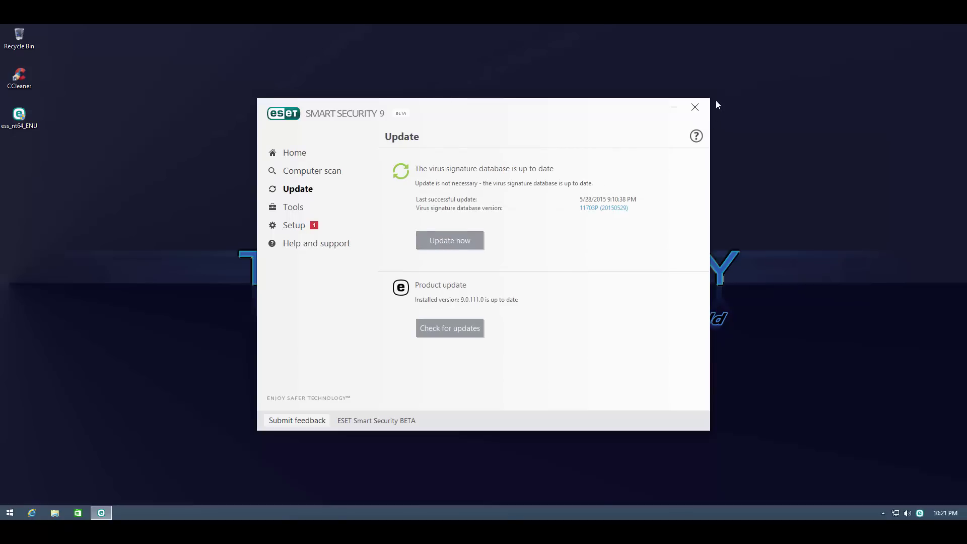
pyautogui.click(694, 107)
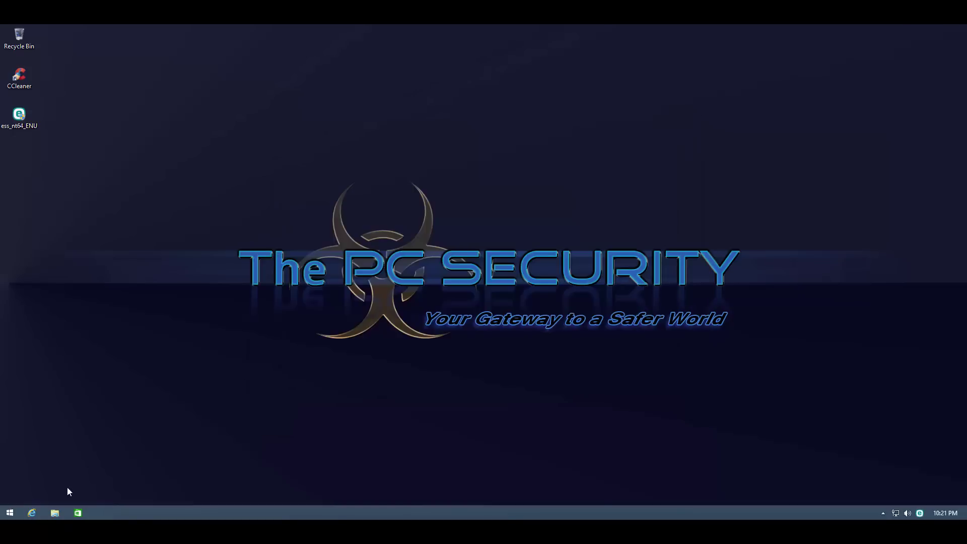
pyautogui.rightClick(121, 505)
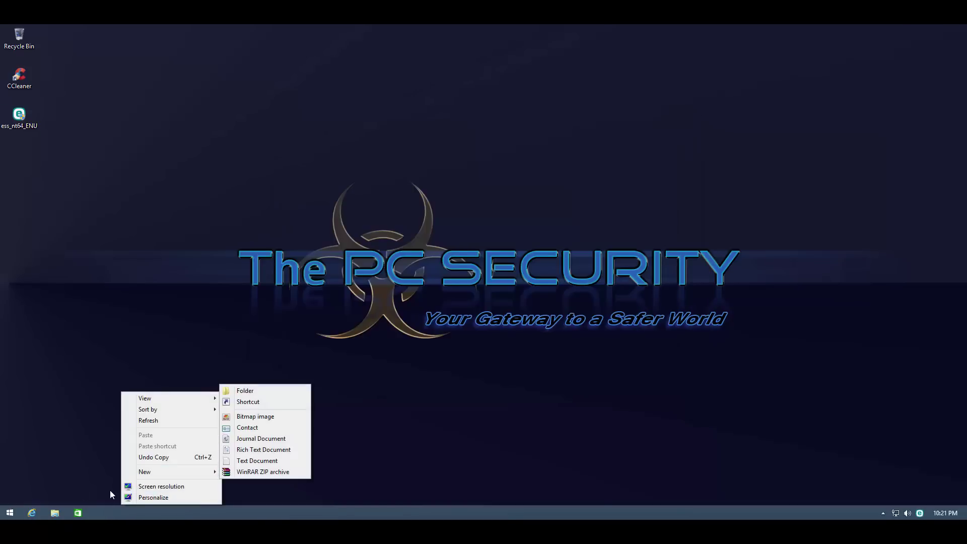
pyautogui.rightClick(112, 506)
# - In Task Manager, compare ESET Service (118.6 MB) and ESET Main GUI (18.1 MB) memory use, then close it
pyautogui.click(131, 473)
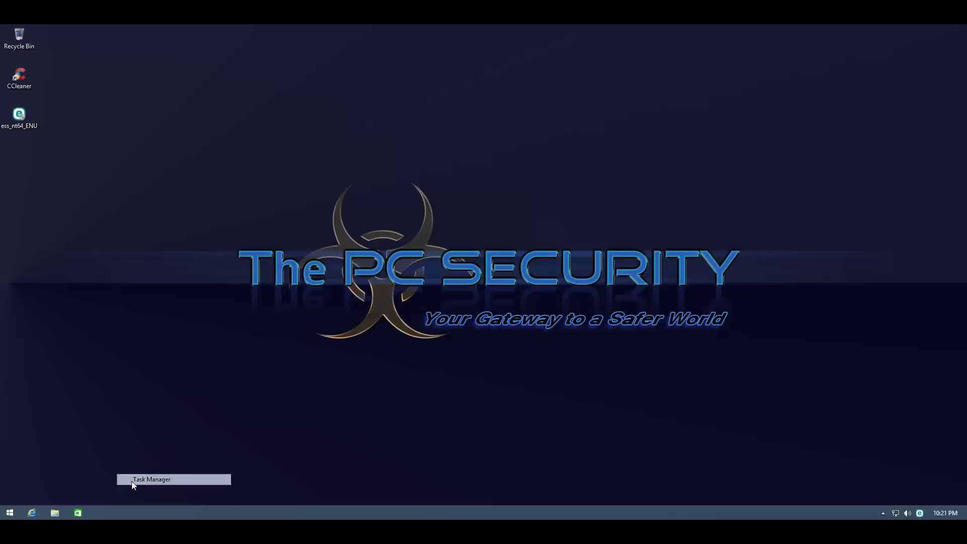
pyautogui.click(189, 222)
pyautogui.scroll(-1, 190, 224)
pyautogui.click(174, 241)
pyautogui.click(171, 259)
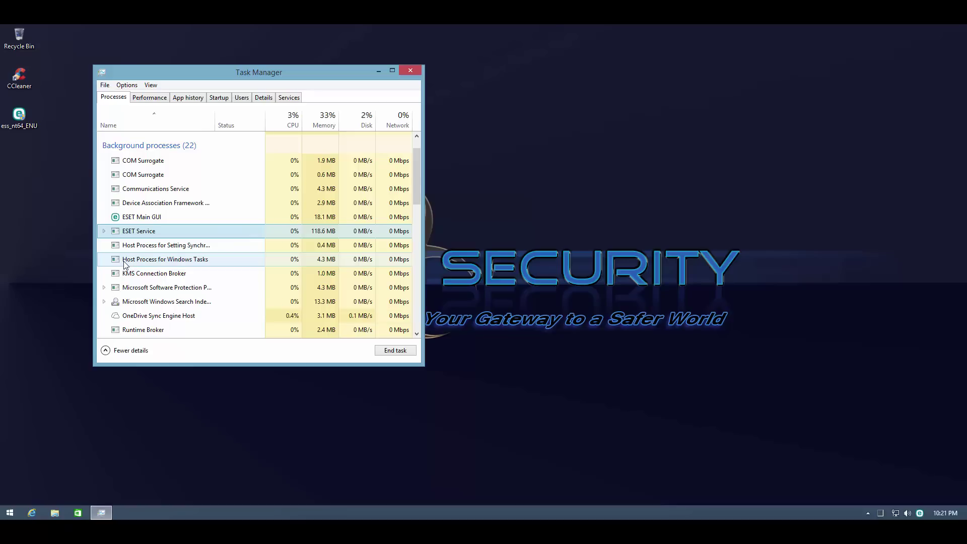
pyautogui.scroll(1, 214, 230)
pyautogui.click(201, 251)
pyautogui.click(190, 267)
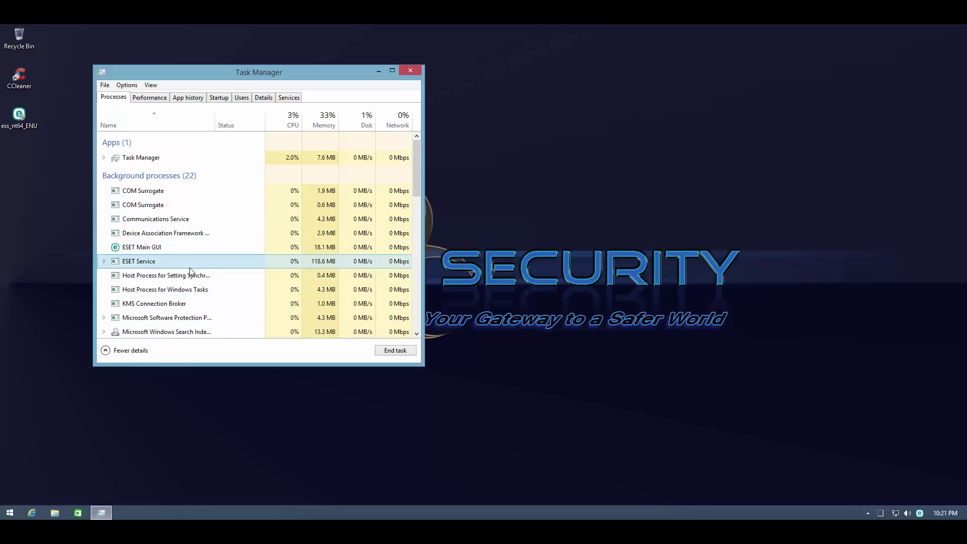
pyautogui.click(158, 251)
pyautogui.click(156, 261)
pyautogui.click(124, 247)
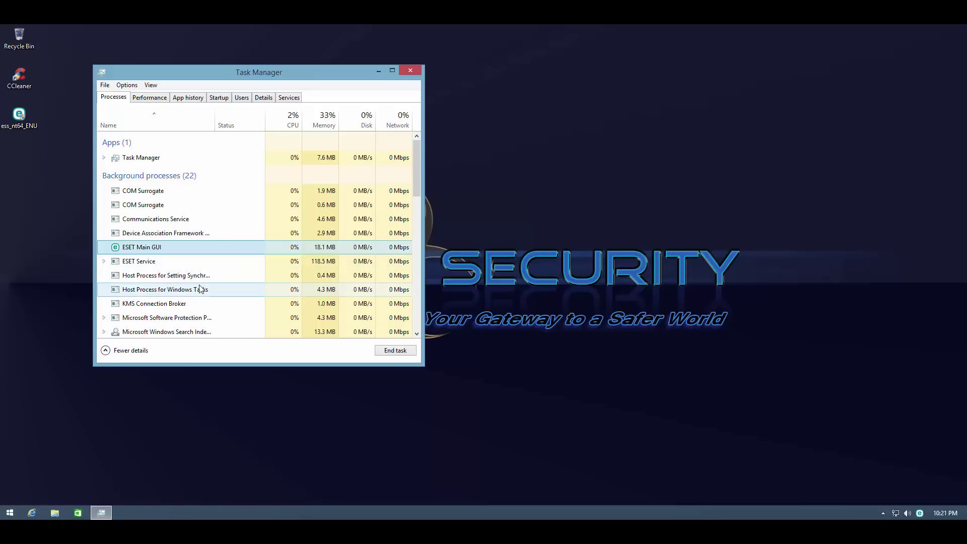
pyautogui.click(407, 74)
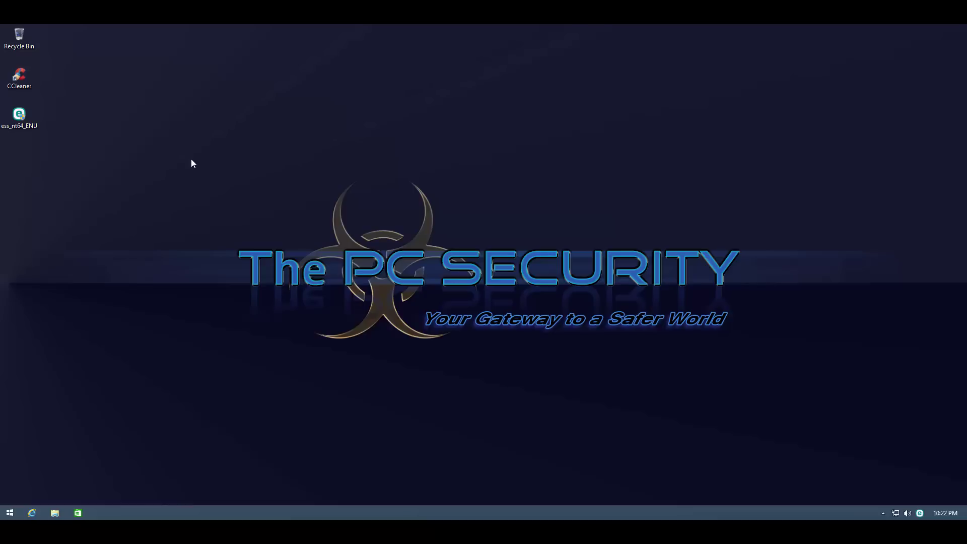
# - Launch Internet Explorer and select the first MalwareLinks entry, contesafricains.com/01/59.exe, in Notepad
pyautogui.click(31, 513)
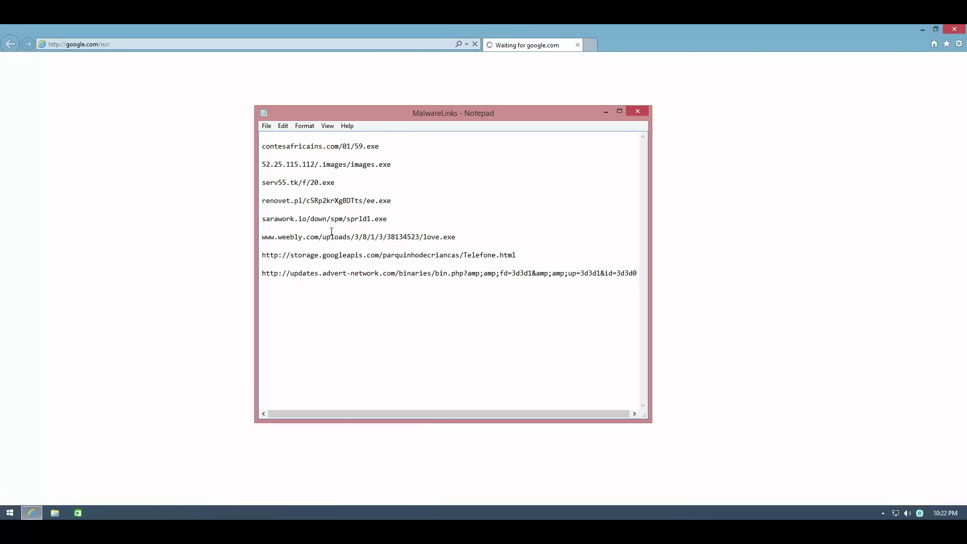
pyautogui.moveTo(392, 146); pyautogui.dragTo(253, 150)
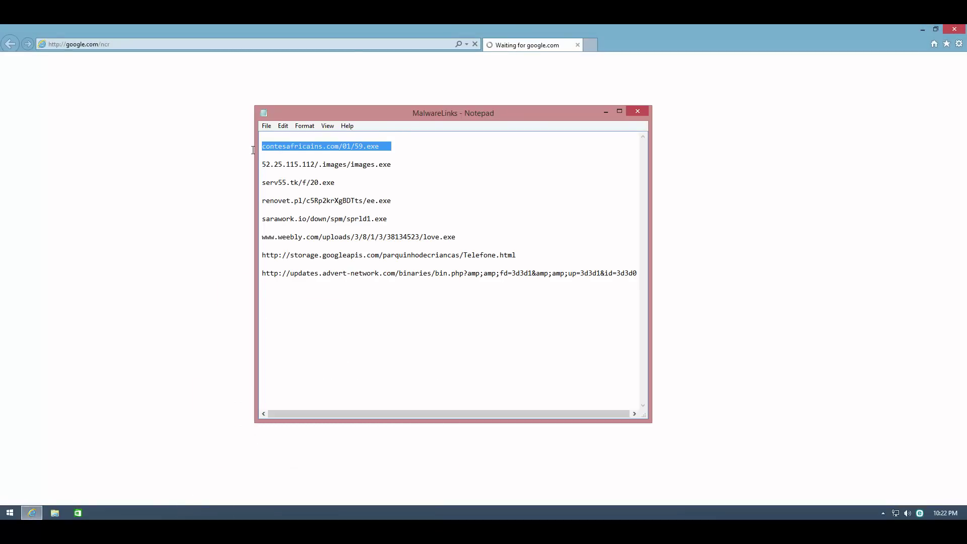
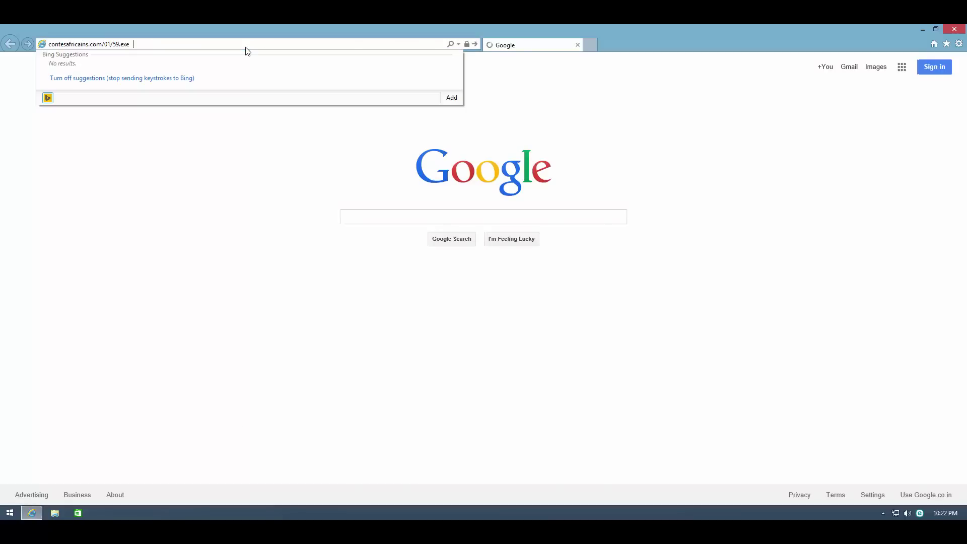
# - Run the 59.exe download so the antivirus blocks it as Win32/Dridex.P, then dismiss the threat alerts
pyautogui.press('Return')
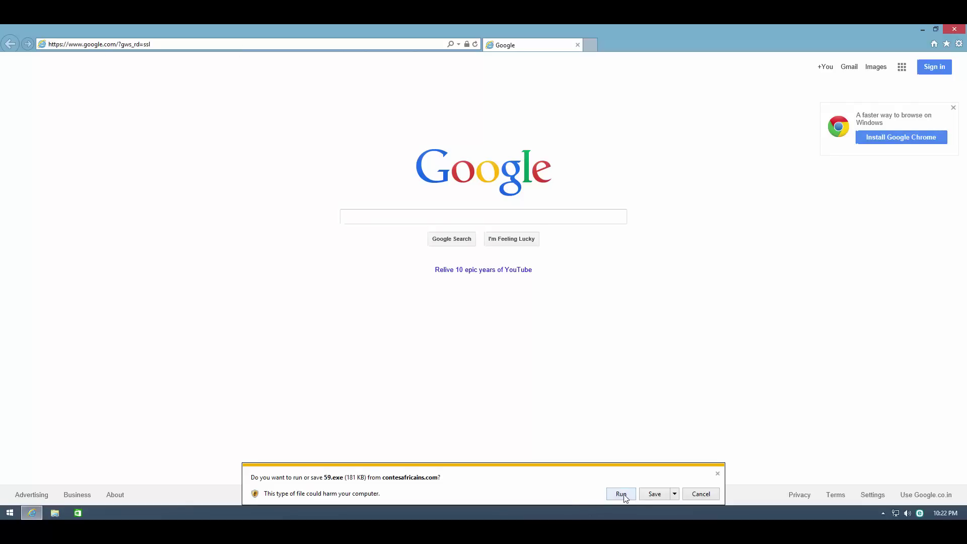
pyautogui.click(620, 493)
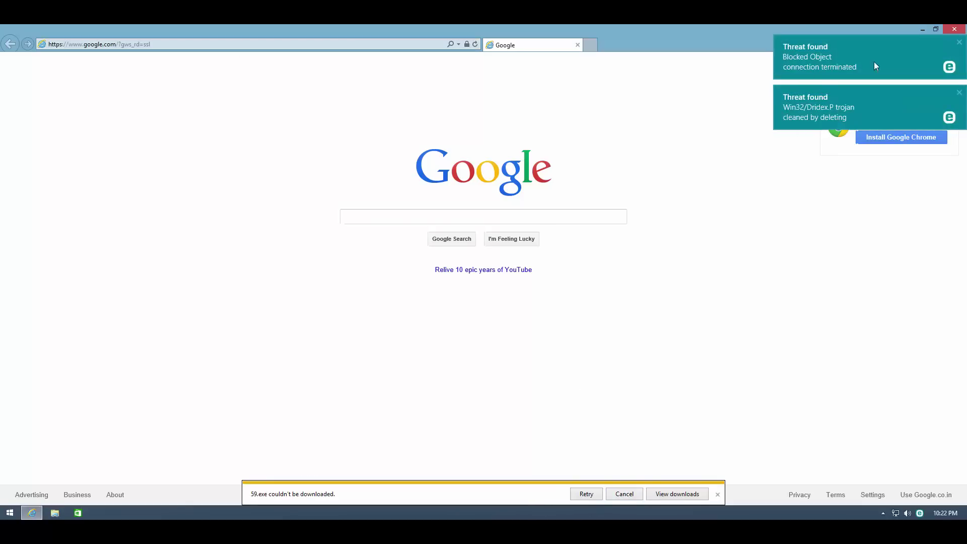
pyautogui.click(958, 43)
pyautogui.click(863, 101)
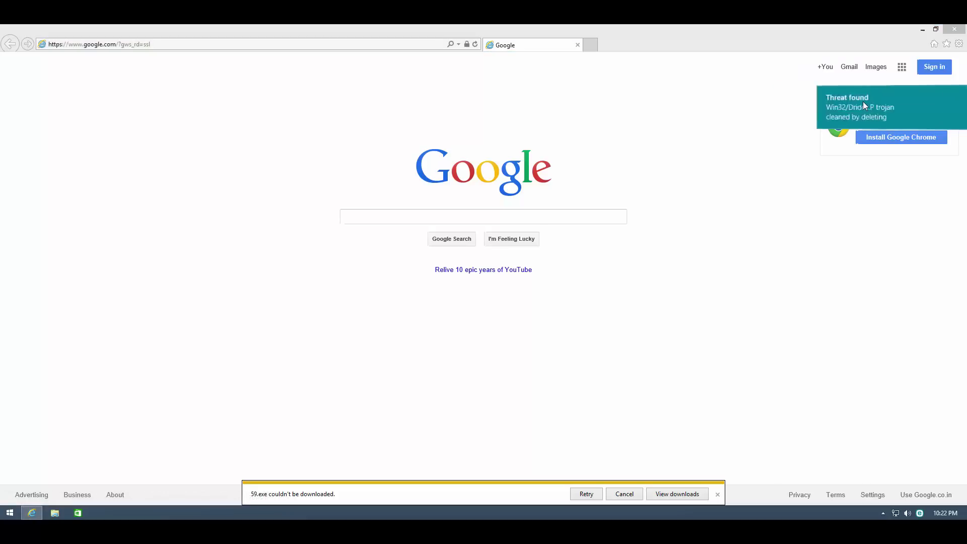
# - Close the failed 59.exe download bar and select the images.exe link in the MalwareLinks list
pyautogui.click(718, 494)
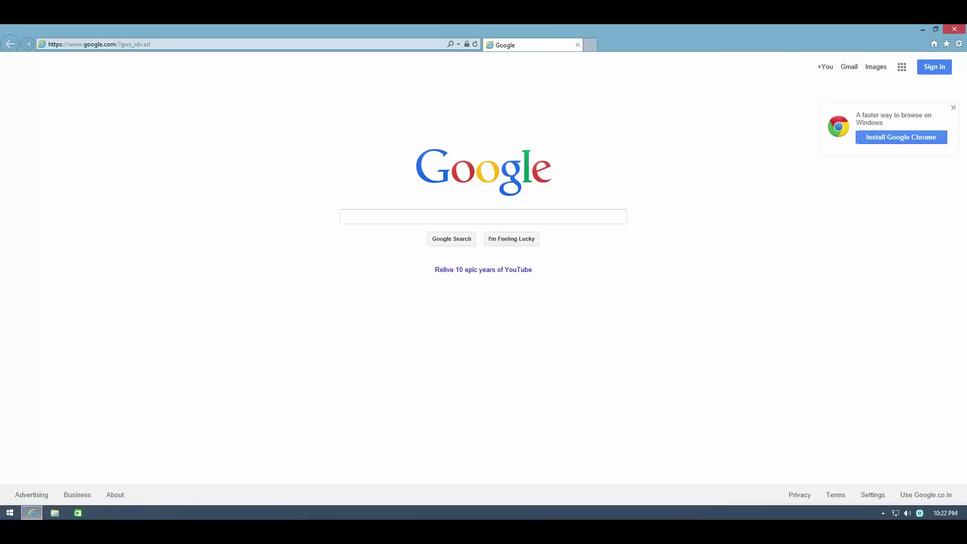
pyautogui.hotkey('alt', 'Tab')
pyautogui.moveTo(396, 165); pyautogui.dragTo(250, 165)
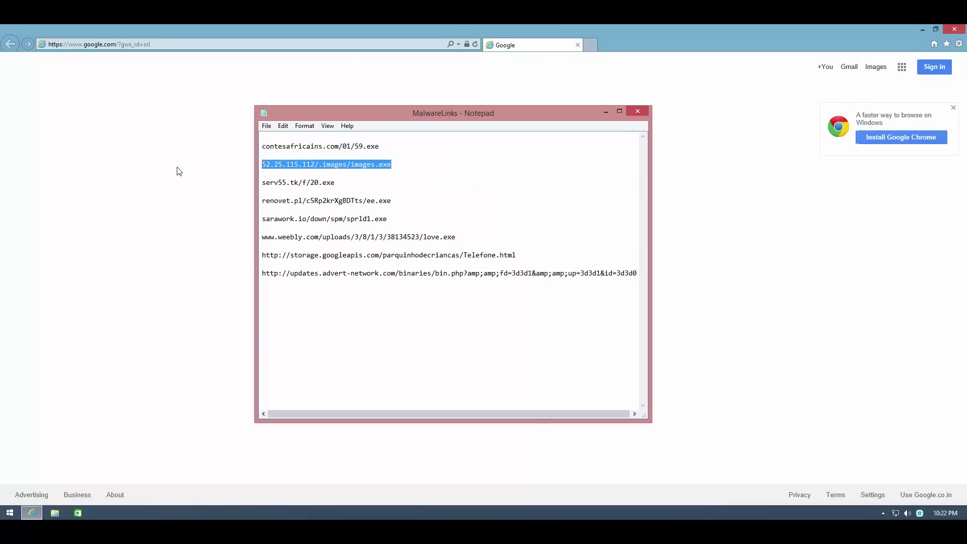
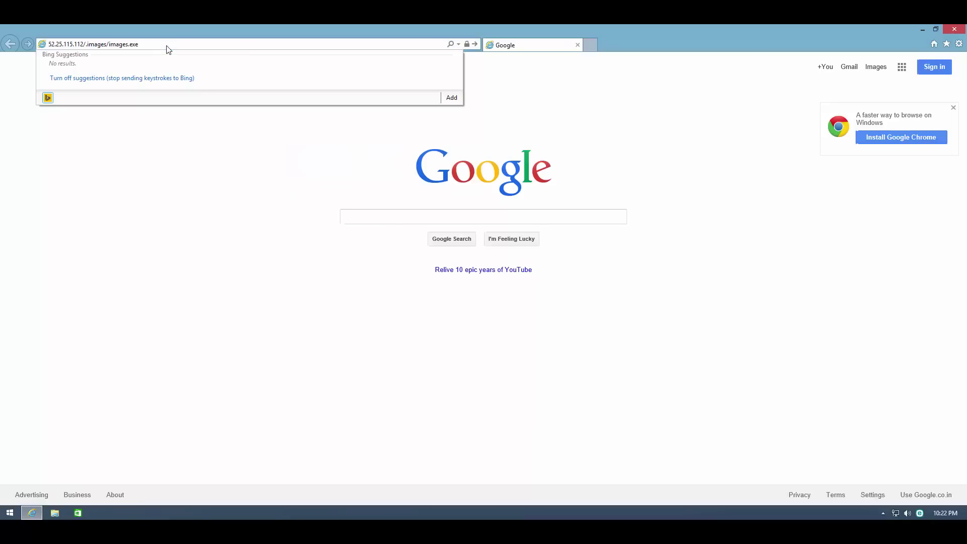
pyautogui.press('Return')
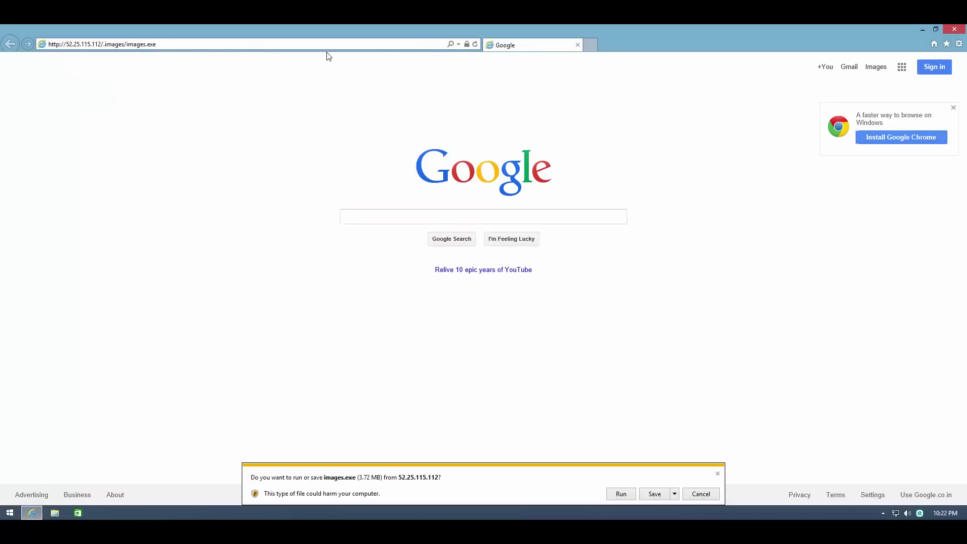
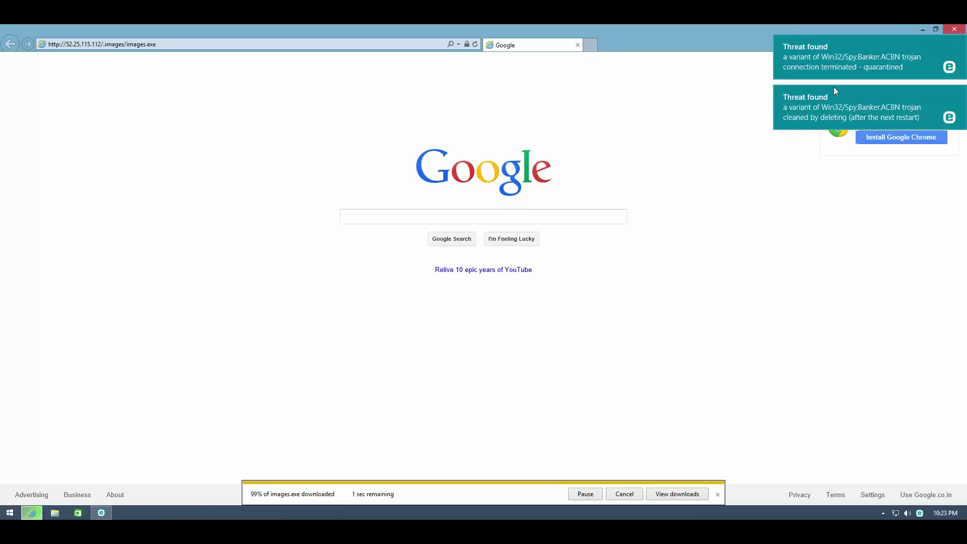
# - Dismiss both ESET 'Threat found' alerts and close the flagged images.exe download bar
pyautogui.click(958, 93)
pyautogui.click(958, 43)
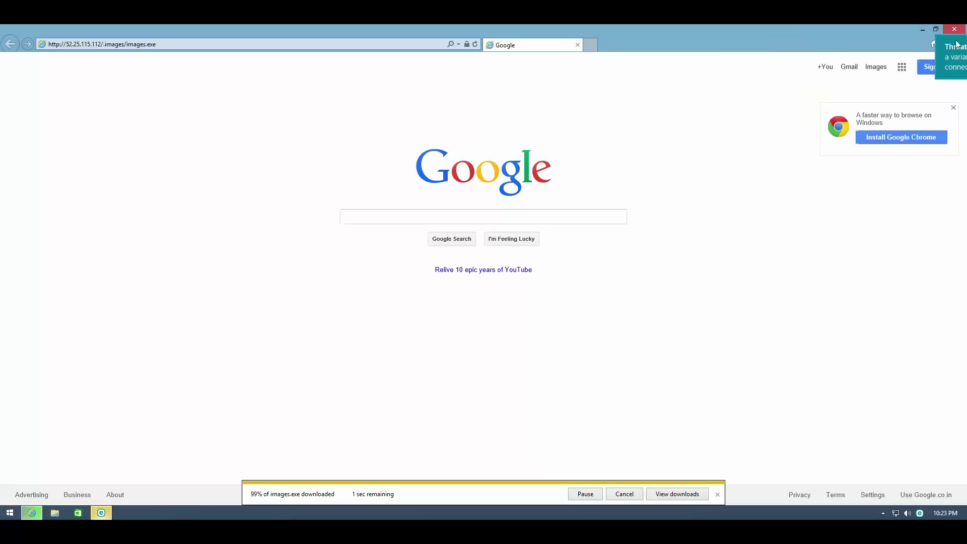
pyautogui.click(718, 494)
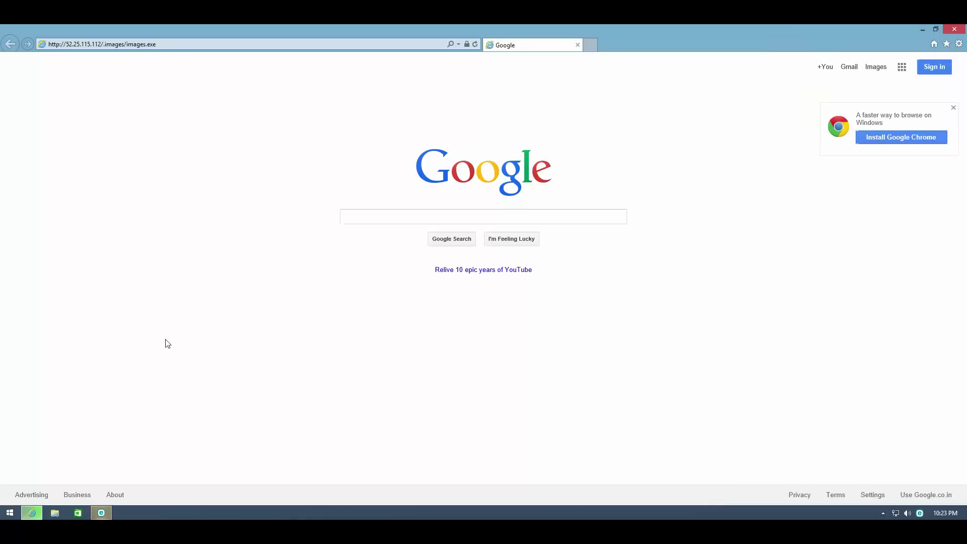
# - Answer No to ESET's reboot-to-finish-cleaning prompt, clearing the interrupted images.exe download notice
pyautogui.click(110, 513)
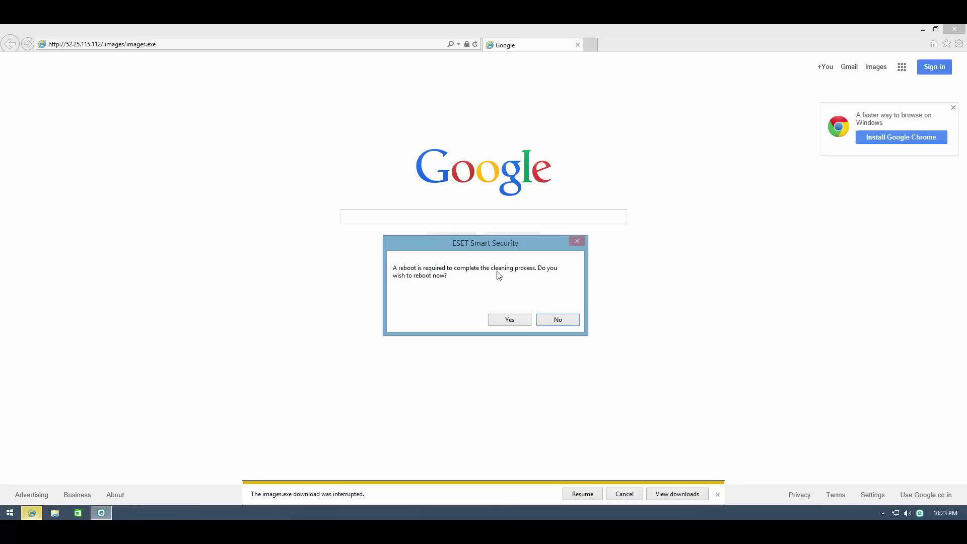
pyautogui.click(717, 494)
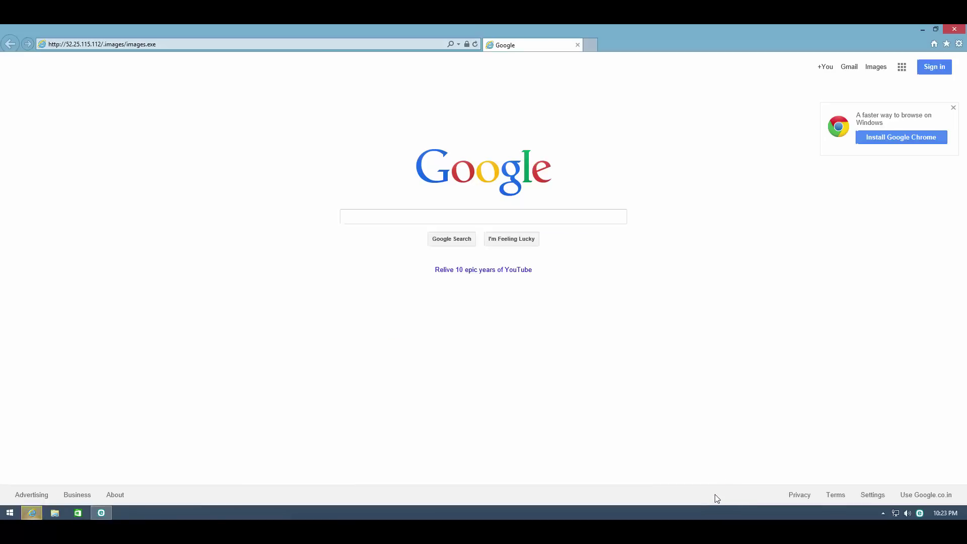
pyautogui.click(101, 513)
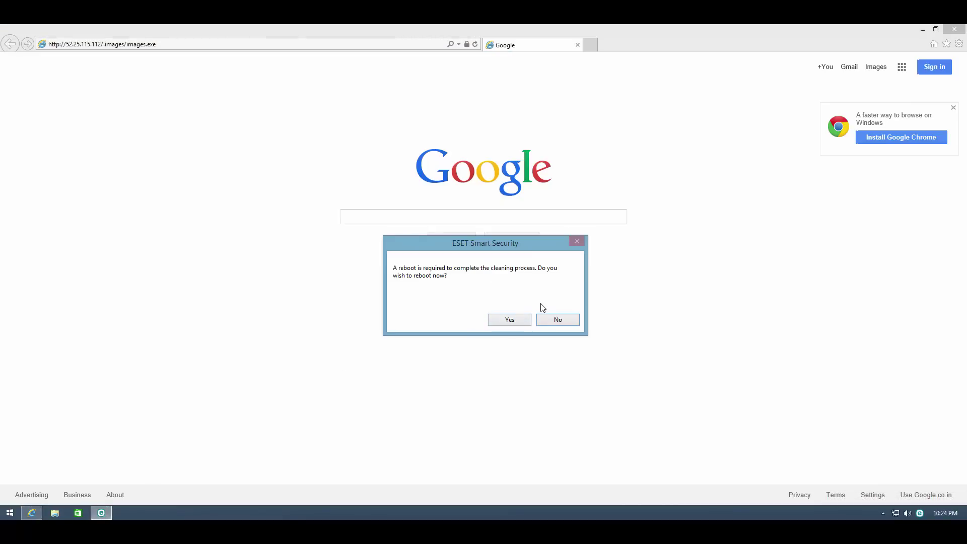
pyautogui.click(552, 322)
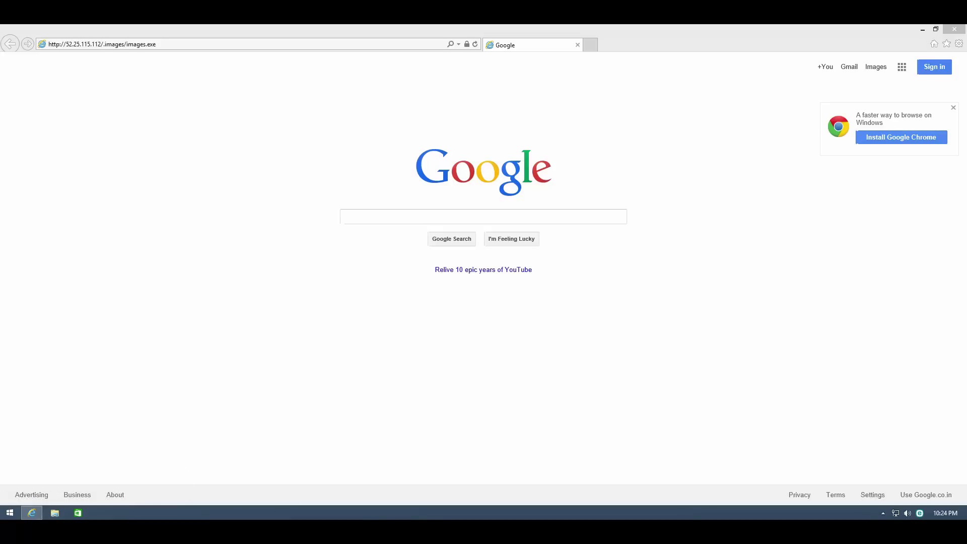
# - Select the serv55.tk/f/20.exe link in the Notepad list and return to Internet Explorer
pyautogui.hotkey('alt', 'Tab')
pyautogui.moveTo(348, 182); pyautogui.dragTo(250, 185)
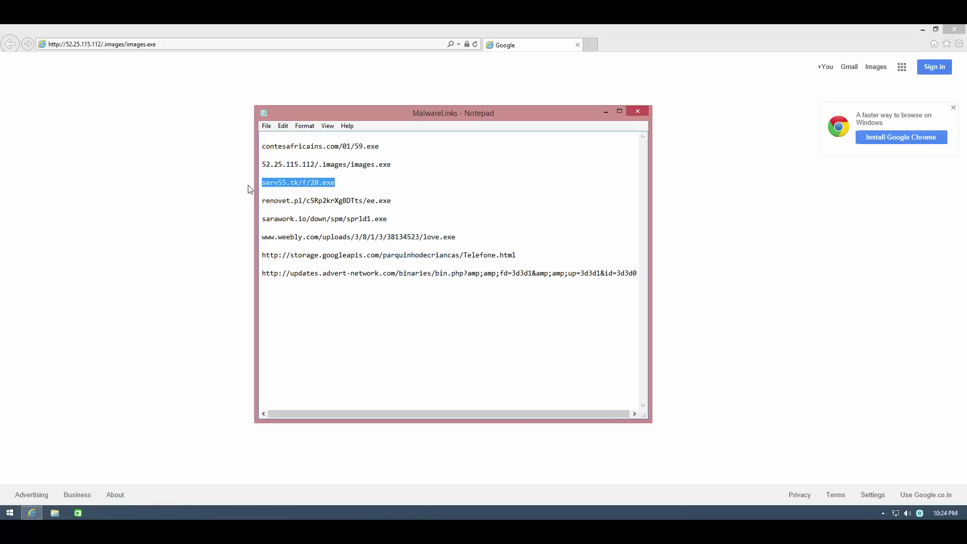
pyautogui.click(185, 189)
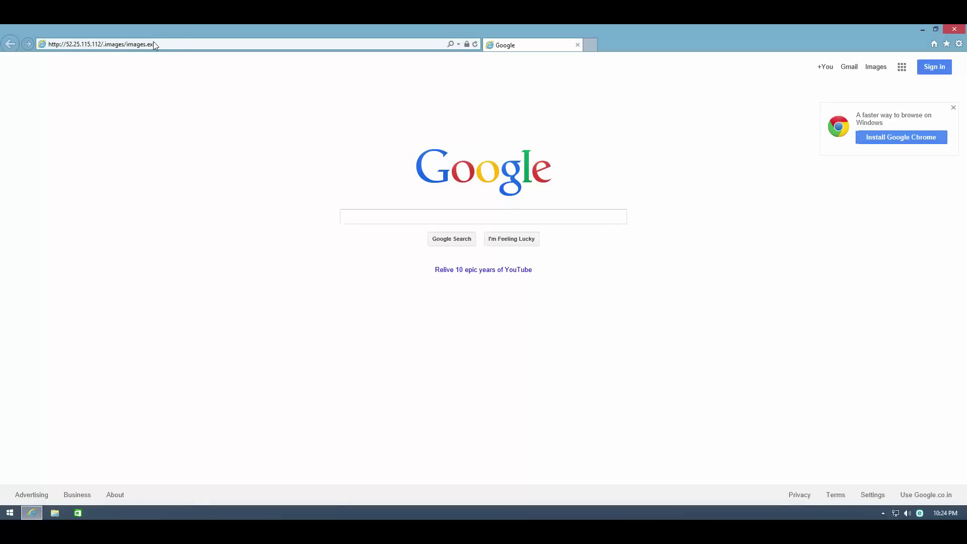
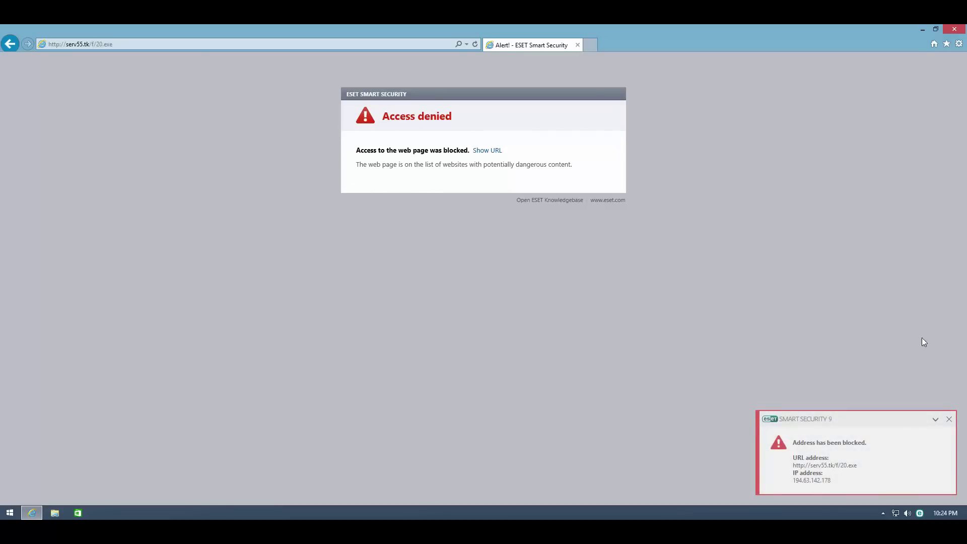
# - Dismiss the ESET notice and load the pasted renovet.pl link in a new tab
pyautogui.click(948, 419)
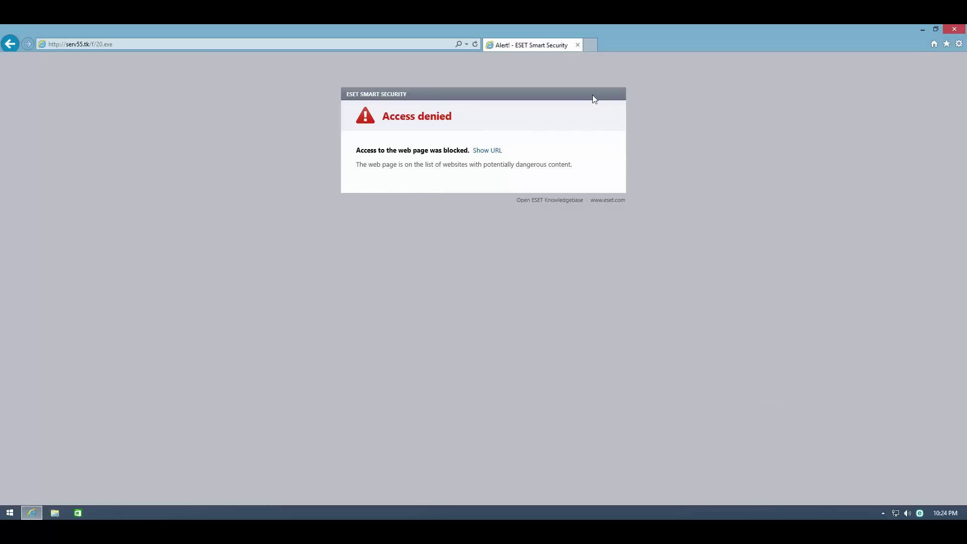
pyautogui.click(589, 45)
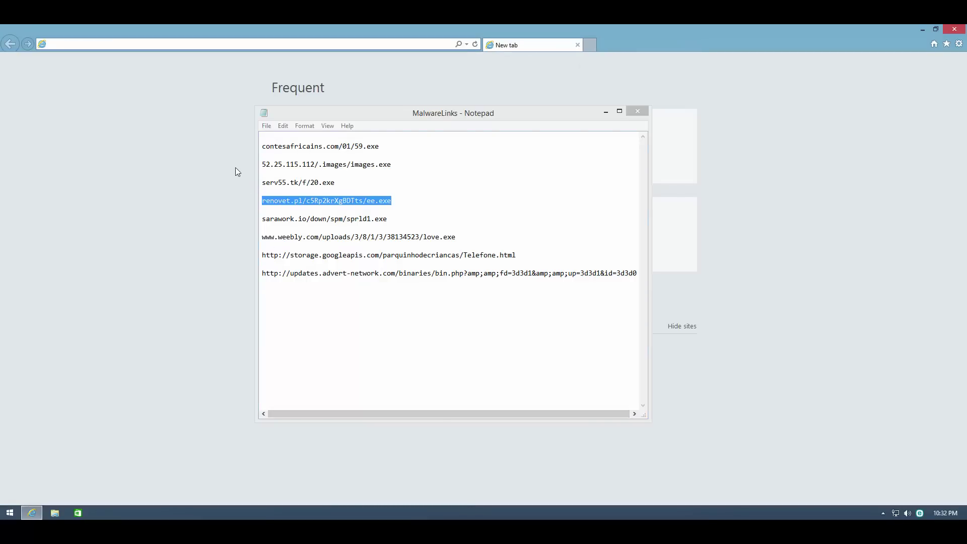
pyautogui.click(234, 167)
pyautogui.click(219, 46)
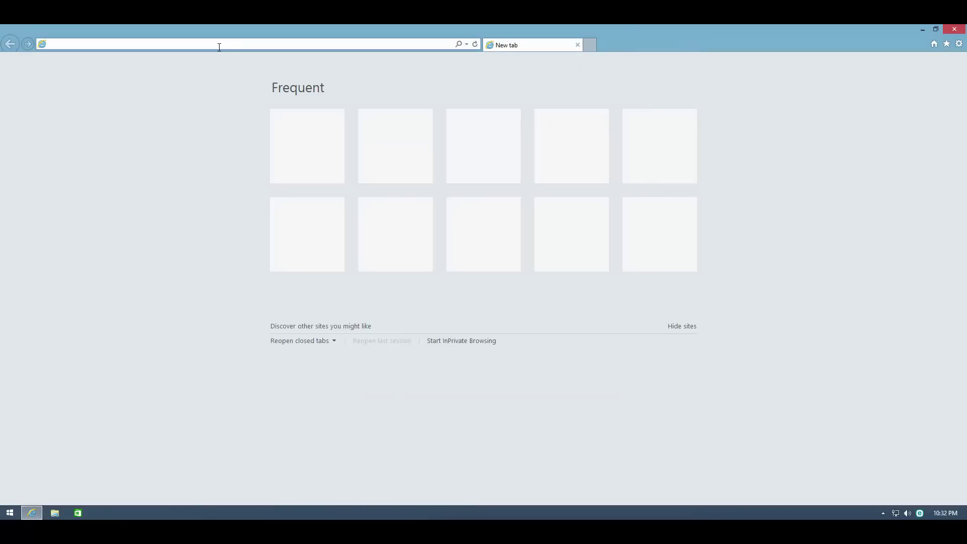
pyautogui.write('renovet.pl/c5Rp2krXgBDTts/ee.exe')
pyautogui.press('Return')
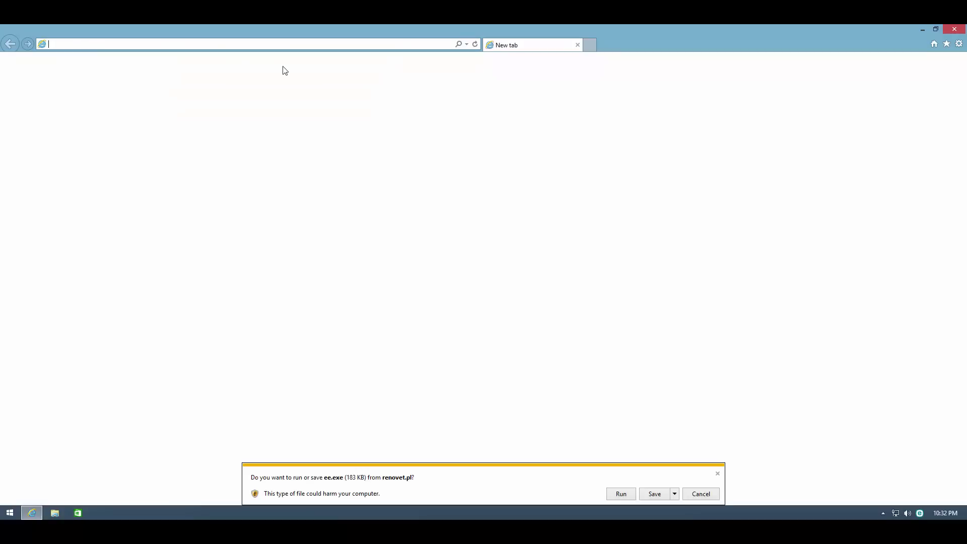
# - Run ee.exe, let ESET remove the Emotet trojan, decline rebooting, and clear the download bar
pyautogui.click(620, 495)
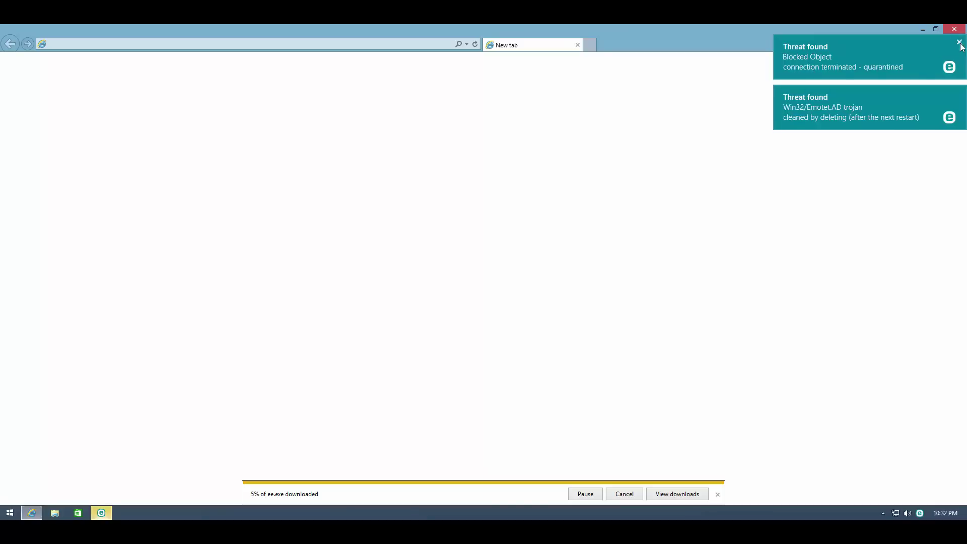
pyautogui.click(959, 42)
pyautogui.click(958, 94)
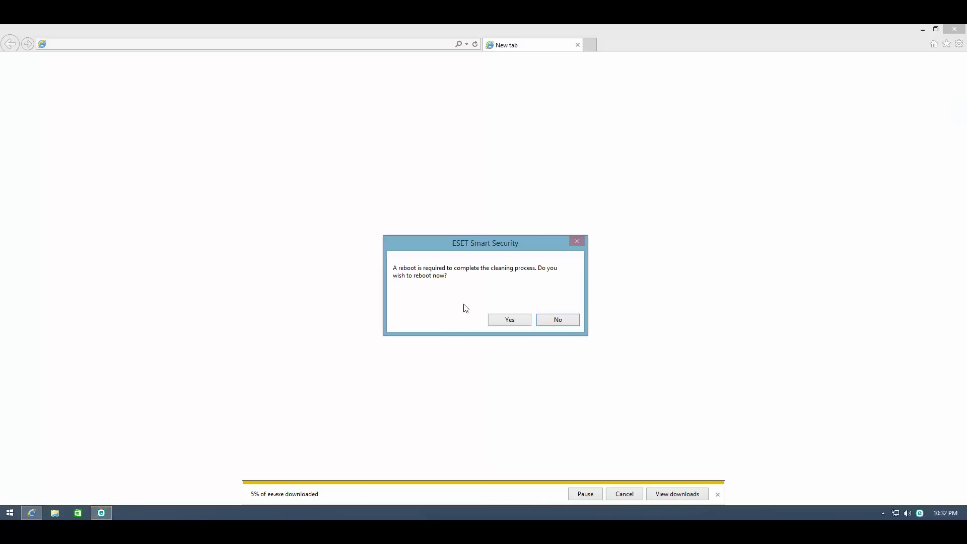
pyautogui.click(562, 324)
pyautogui.click(717, 494)
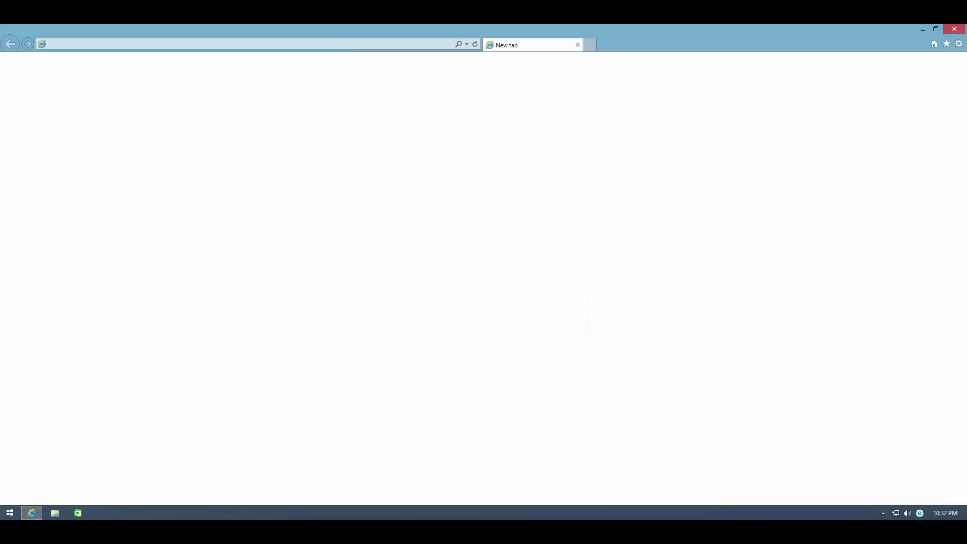
# - Copy the sarawork.io link from MalwareLinks, open it, and run sprld1.exe until ESET blocks it
pyautogui.hotkey('alt', 'Tab')
pyautogui.moveTo(396, 218); pyautogui.dragTo(251, 220)
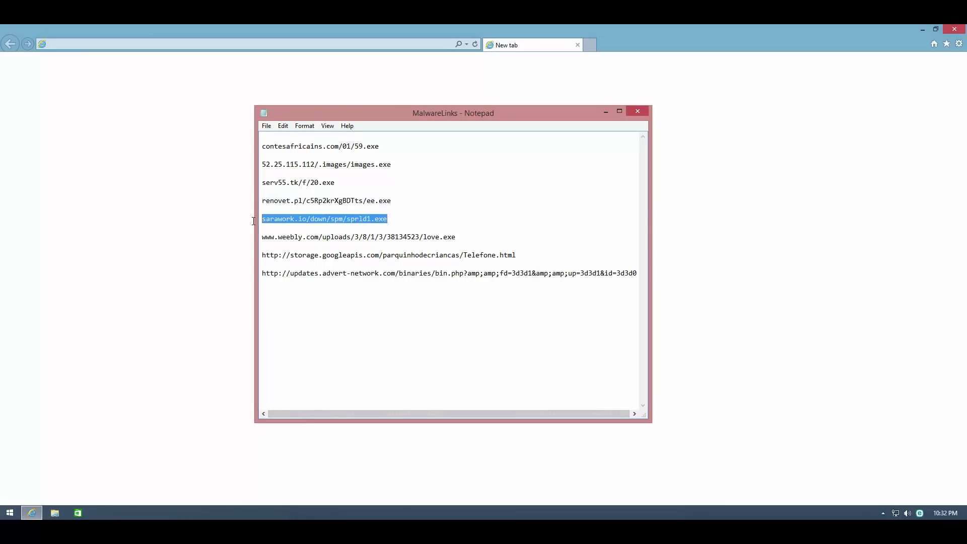
pyautogui.hotkey('ctrl', 'c')
pyautogui.hotkey('alt', 'Tab')
pyautogui.click(179, 44)
pyautogui.hotkey('ctrl', 'v')
pyautogui.press('Return')
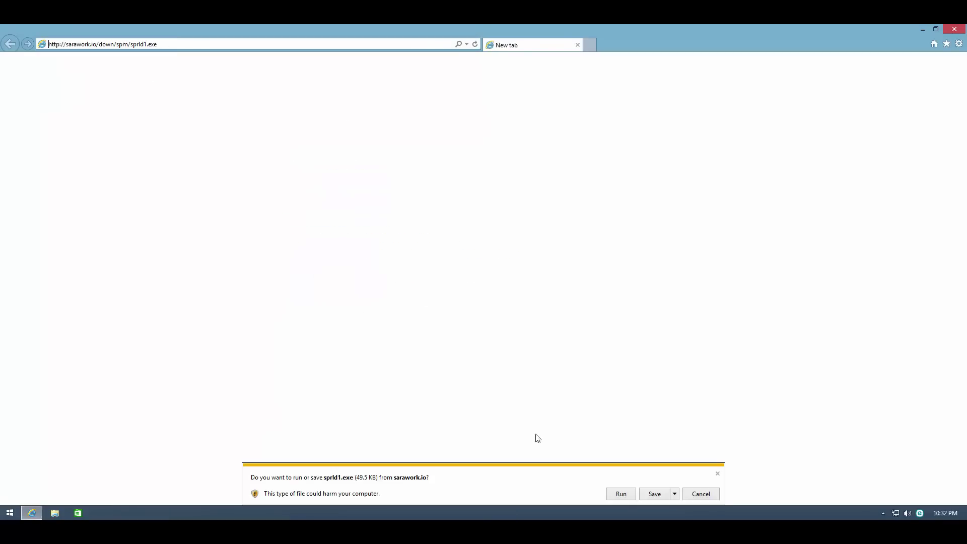
pyautogui.click(620, 493)
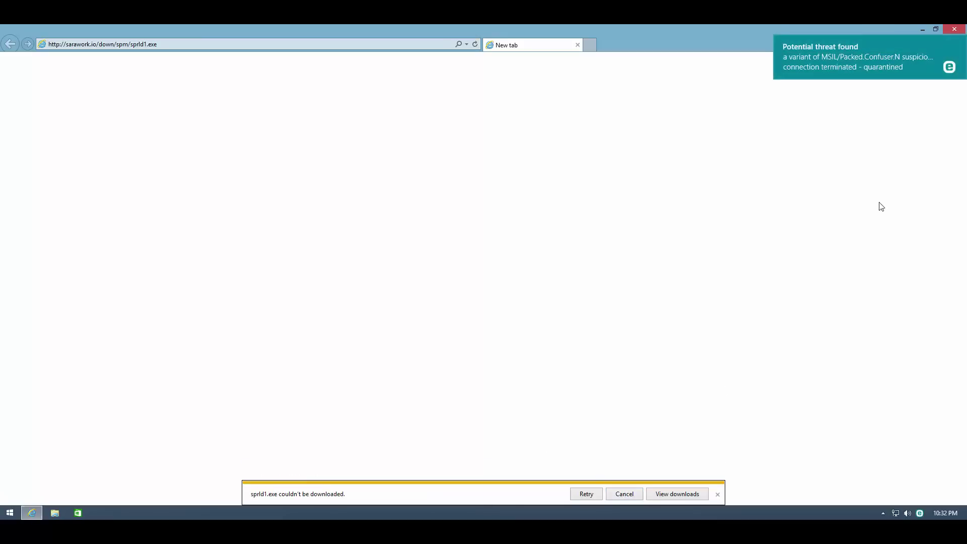
pyautogui.click(958, 42)
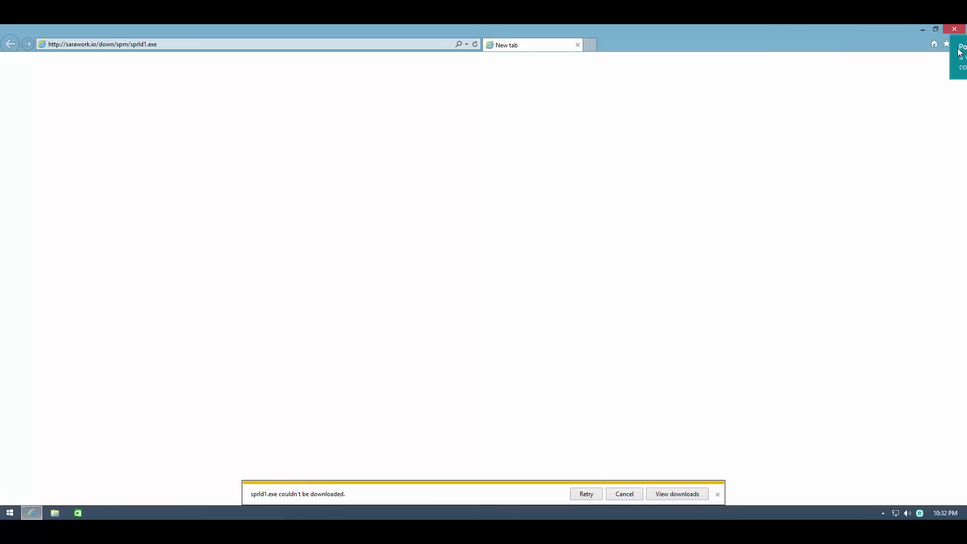
pyautogui.click(717, 494)
# - Copy and open the weebly.com link, then dismiss ESET's address-blocked notice
pyautogui.hotkey('alt', 'Tab')
pyautogui.moveTo(455, 237); pyautogui.dragTo(260, 240)
pyautogui.hotkey('ctrl', 'c')
pyautogui.hotkey('alt', 'Tab')
pyautogui.click(175, 46)
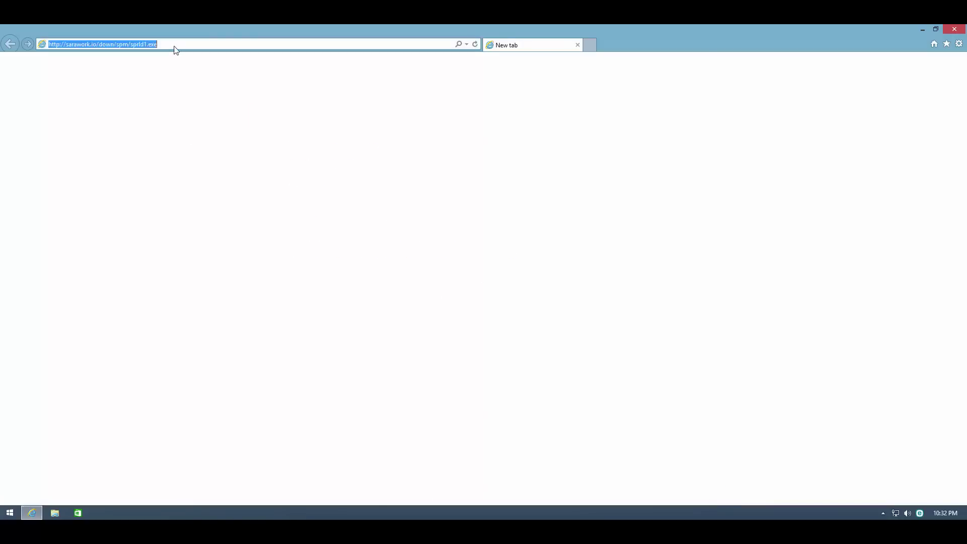
pyautogui.hotkey('ctrl', 'v')
pyautogui.press('Return')
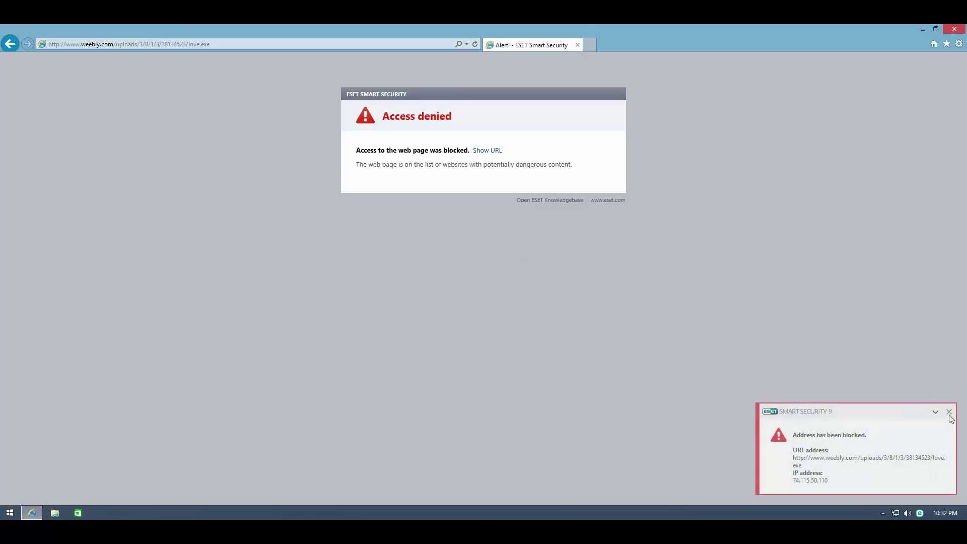
pyautogui.click(949, 412)
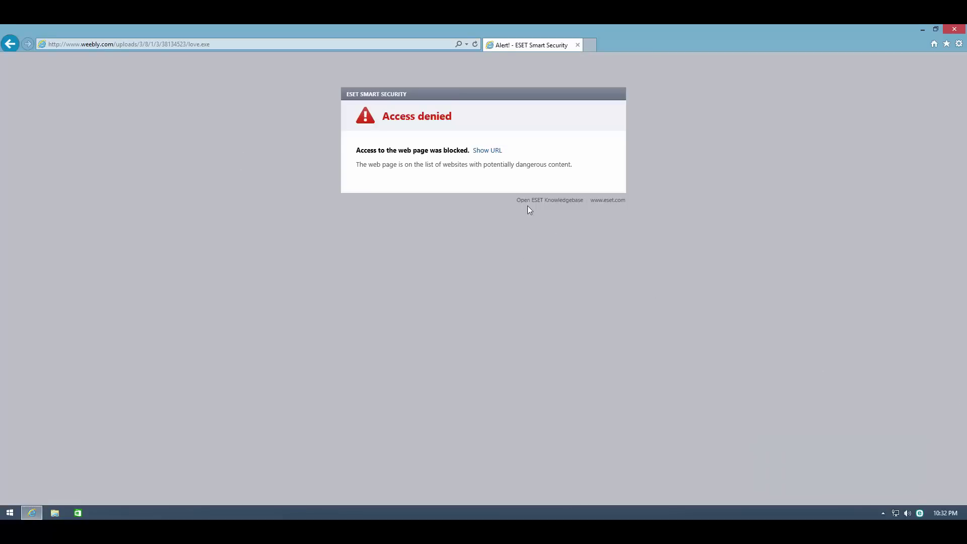
# - Open a fresh tab, close the access-denied page, and select the googleapis Telefone.html link
pyautogui.click(589, 47)
pyautogui.click(577, 45)
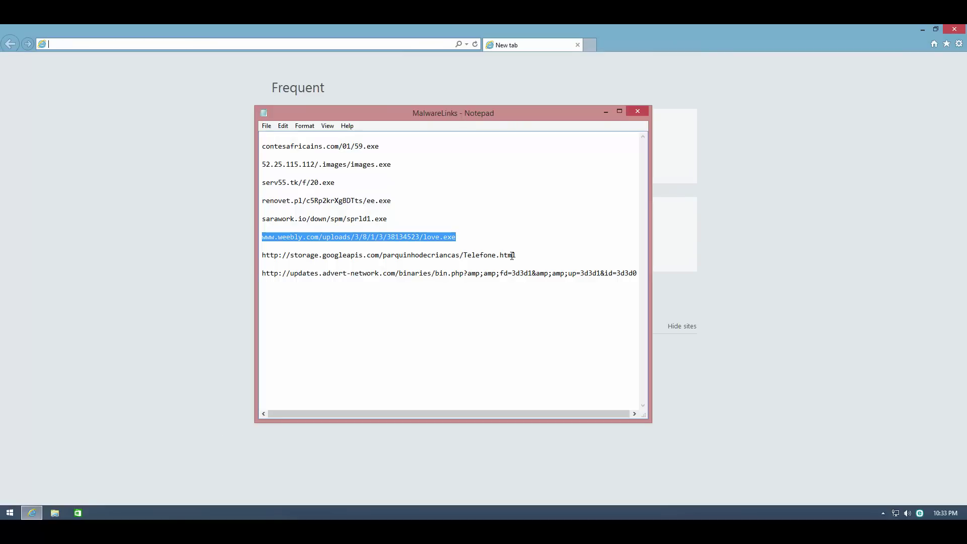
pyautogui.click(516, 255)
pyautogui.keyDown('shift'); pyautogui.click(249, 259); pyautogui.keyUp('shift')
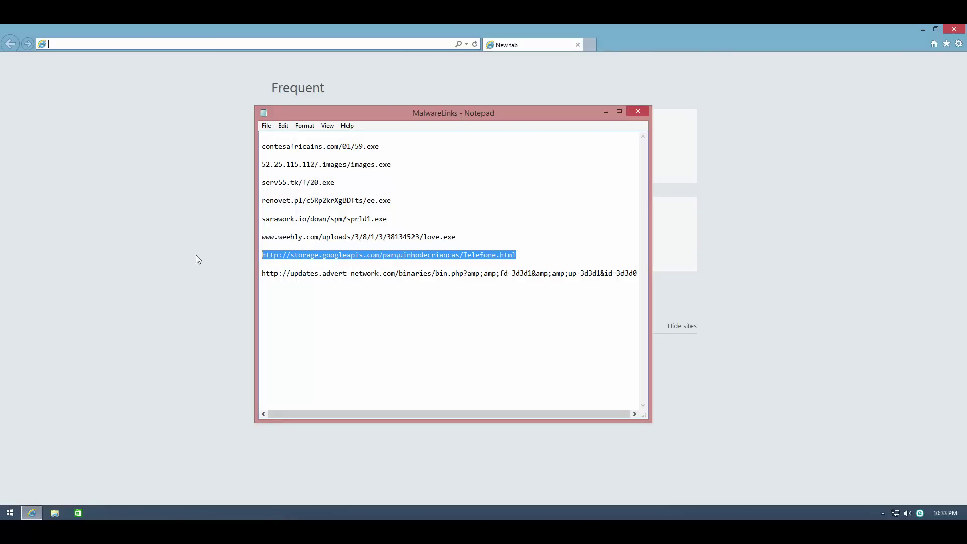
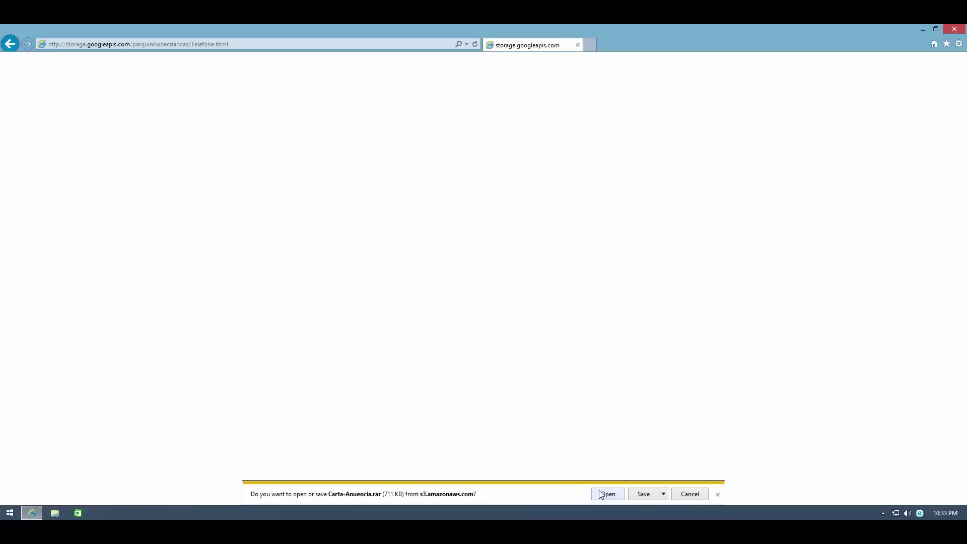
# - Try opening the Carta-Anuencia.rar download and let ESET block it as a threat
pyautogui.click(601, 494)
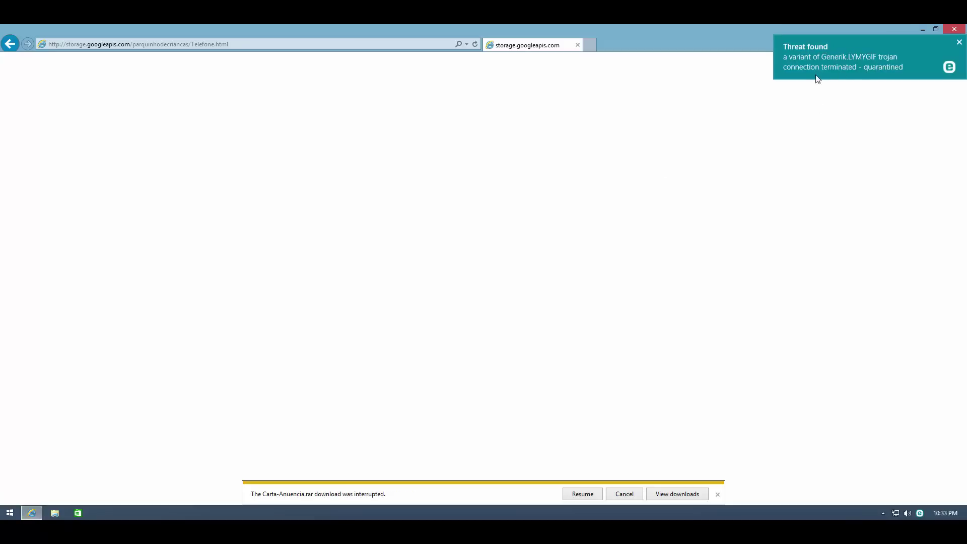
pyautogui.click(843, 61)
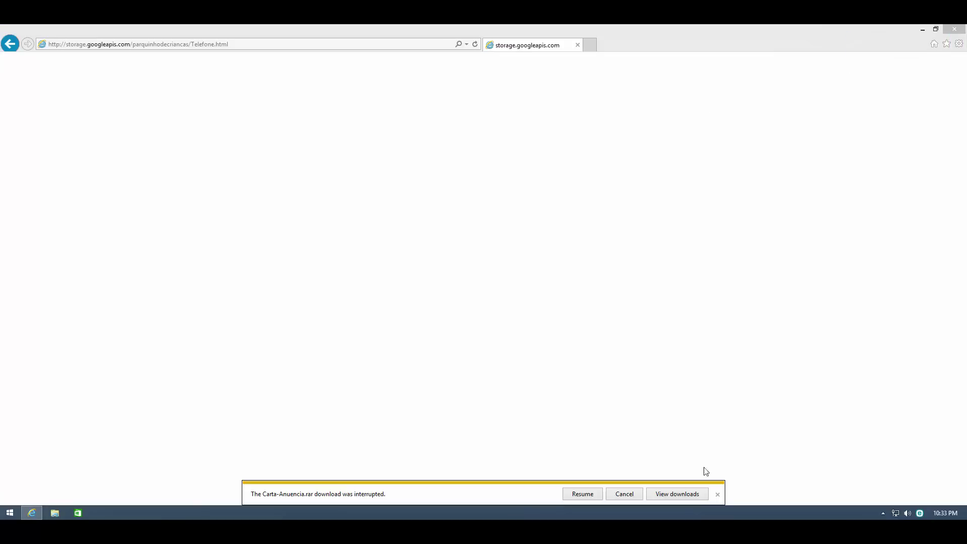
pyautogui.click(718, 494)
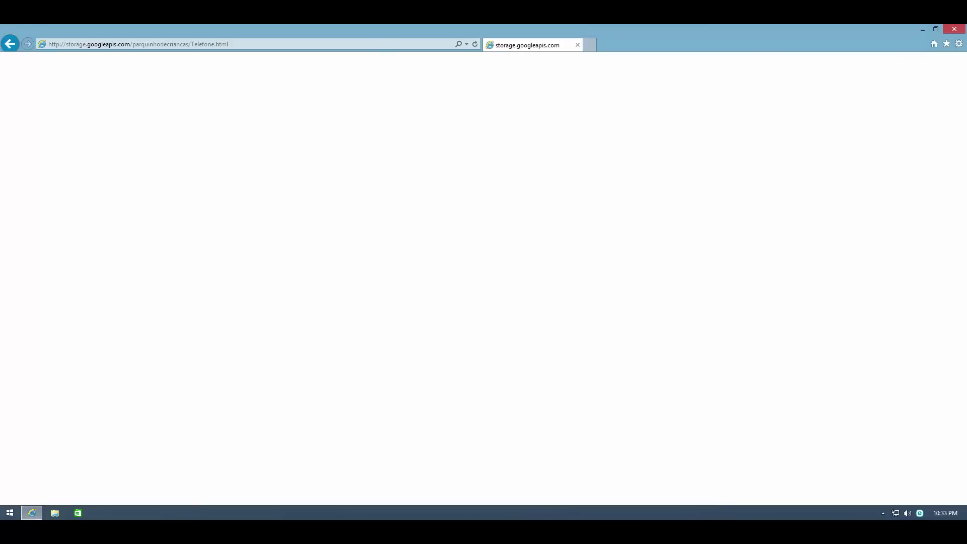
# - Load the updates.advert-network.com link from the notes in Internet Explorer and let ESET block it
pyautogui.click(295, 290)
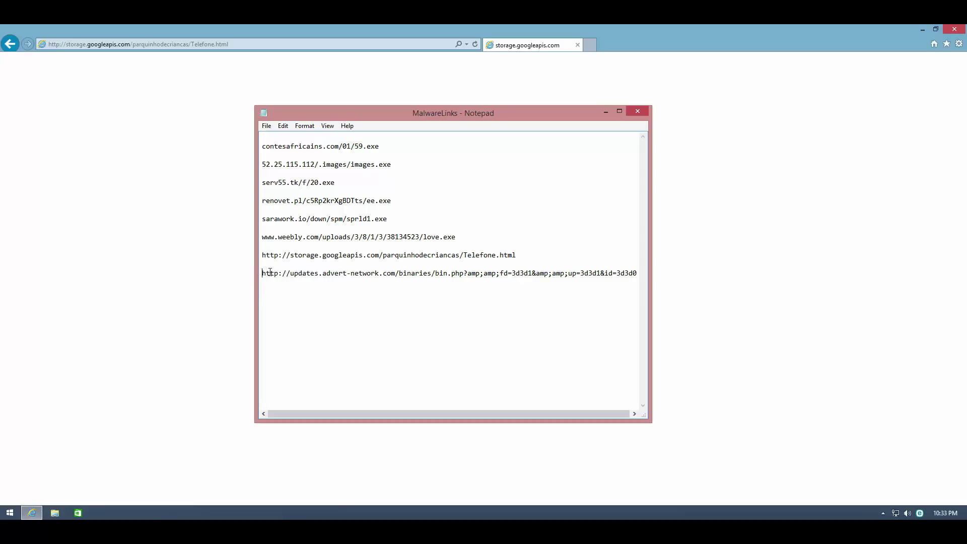
pyautogui.moveTo(262, 273); pyautogui.dragTo(720, 271)
pyautogui.hotkey('ctrl', 'c')
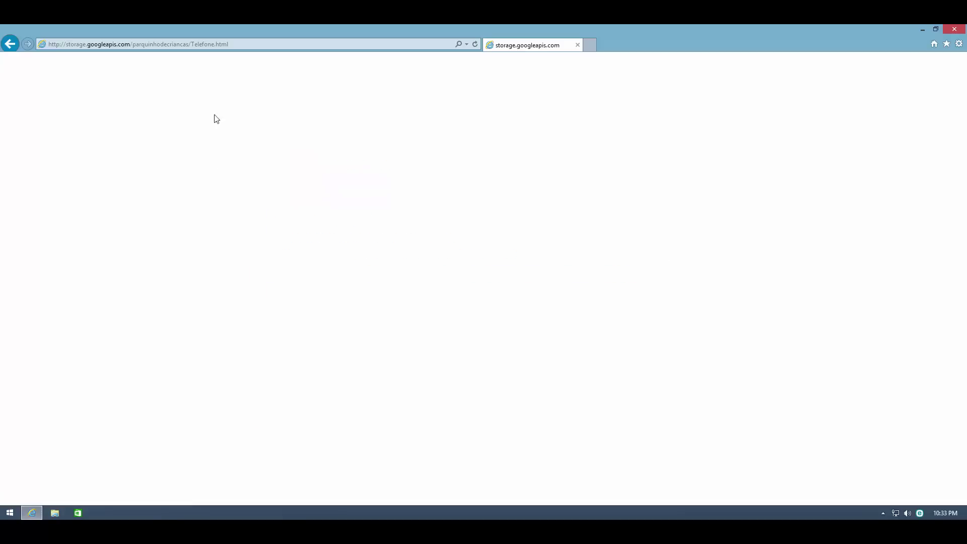
pyautogui.click(218, 45)
pyautogui.hotkey('ctrl', 'v')
pyautogui.press('Return')
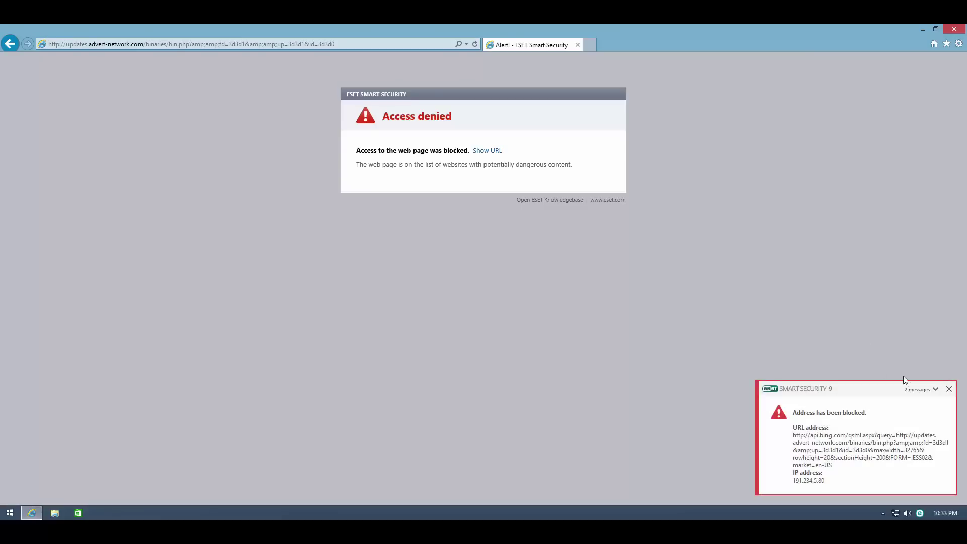
pyautogui.click(949, 389)
# - Close Internet Explorer, dismiss the blocked-address notice, and restart Windows via Settings > Power
pyautogui.click(578, 45)
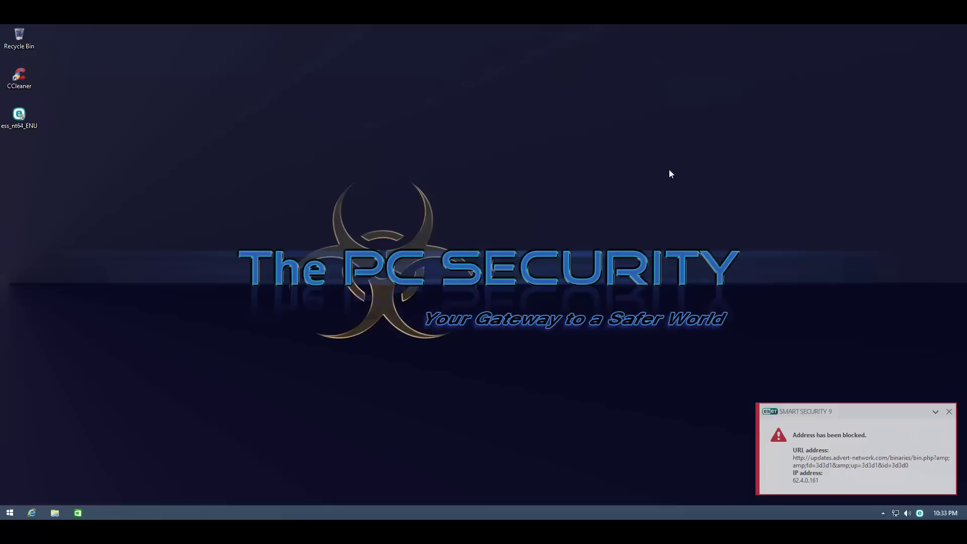
pyautogui.click(949, 411)
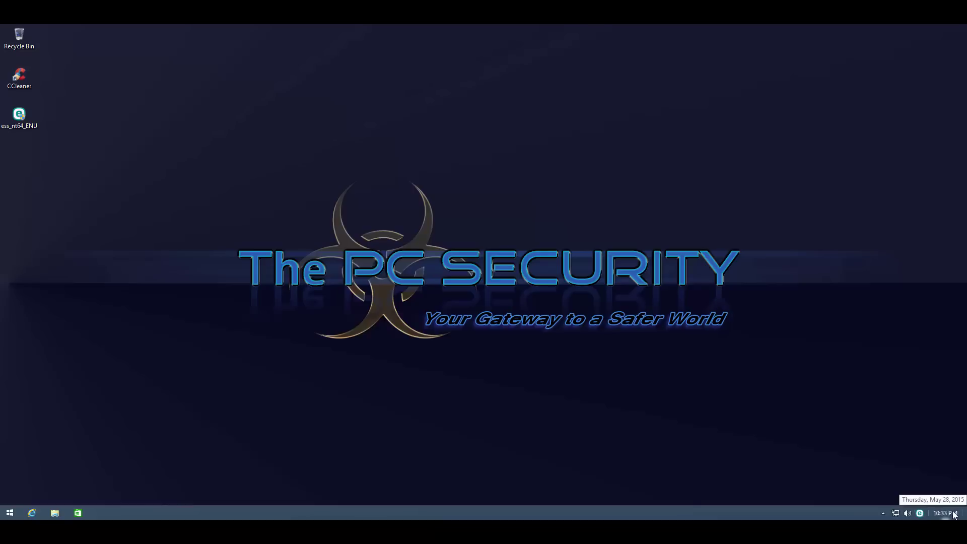
pyautogui.moveTo(964, 517)
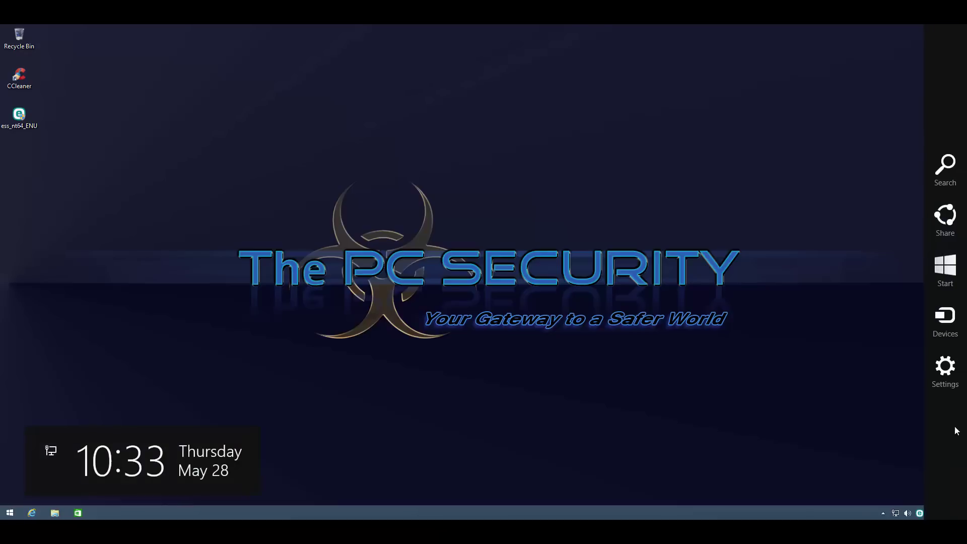
pyautogui.click(945, 369)
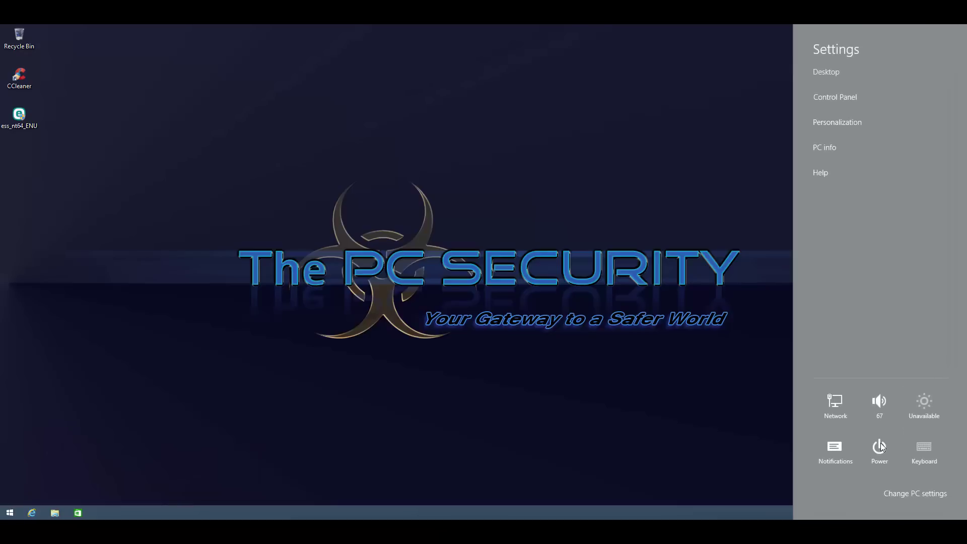
pyautogui.click(879, 447)
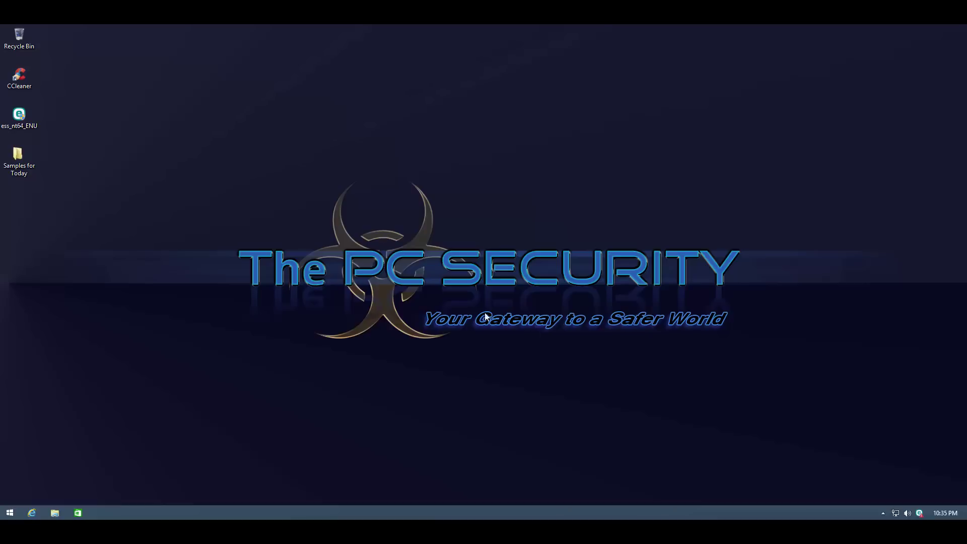
# - Browse through the 500 malware samples inside the Samples for Today folder
pyautogui.doubleClick(29, 158)
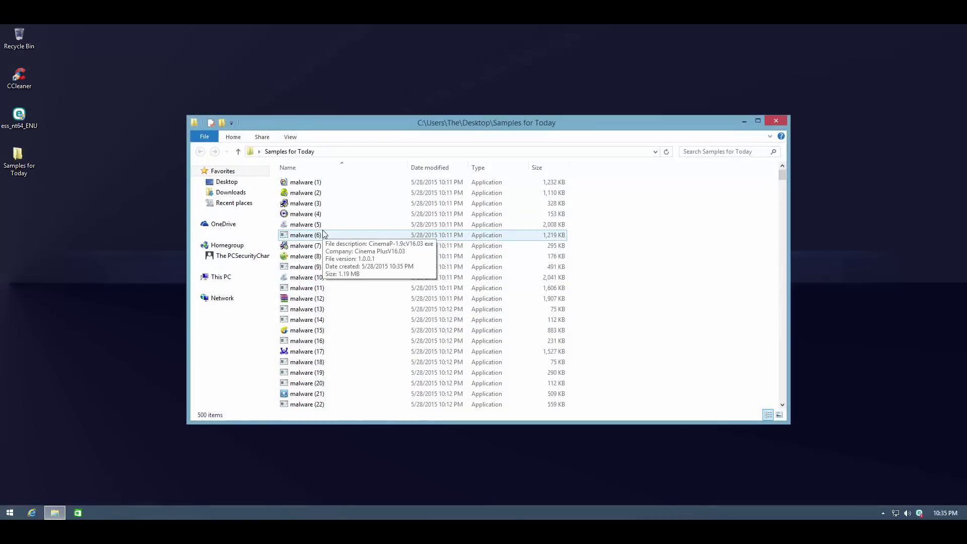
pyautogui.scroll(-13, 440, 252)
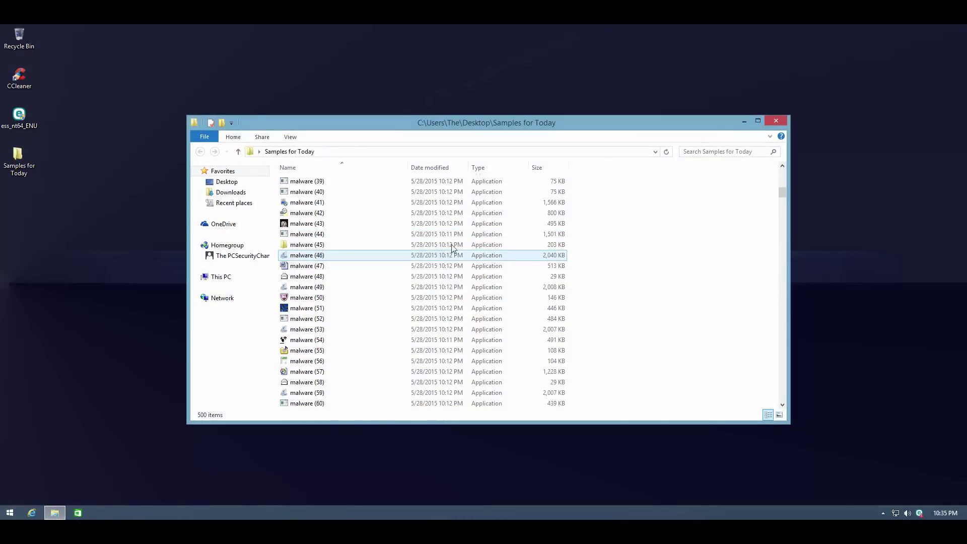
pyautogui.click(768, 122)
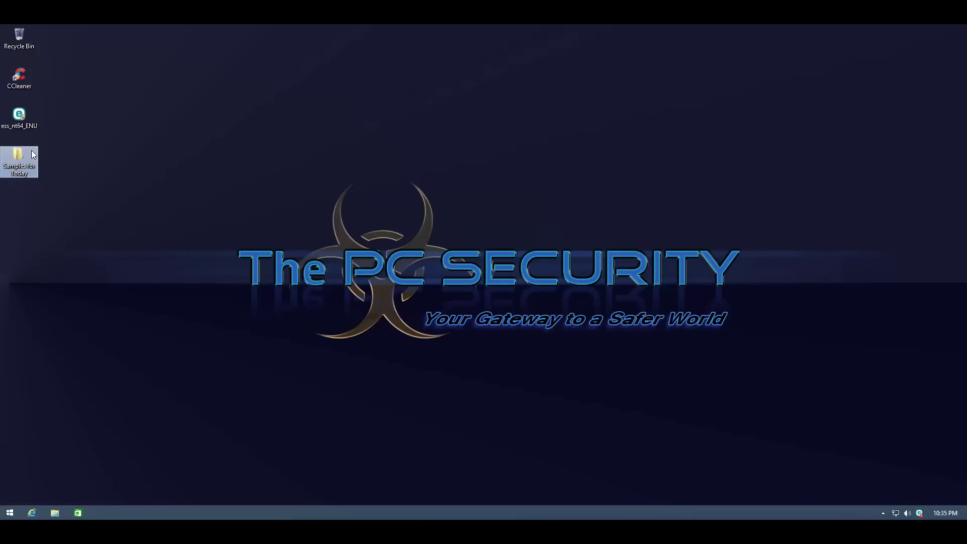
# - Scan the Samples for Today folder with ESET Smart Security from its context menu
pyautogui.rightClick(31, 154)
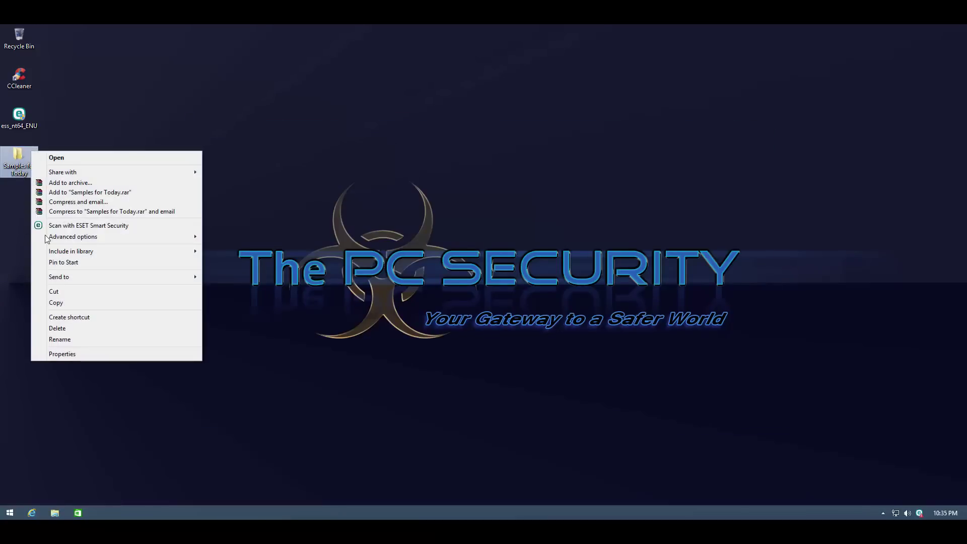
pyautogui.moveTo(88, 241)
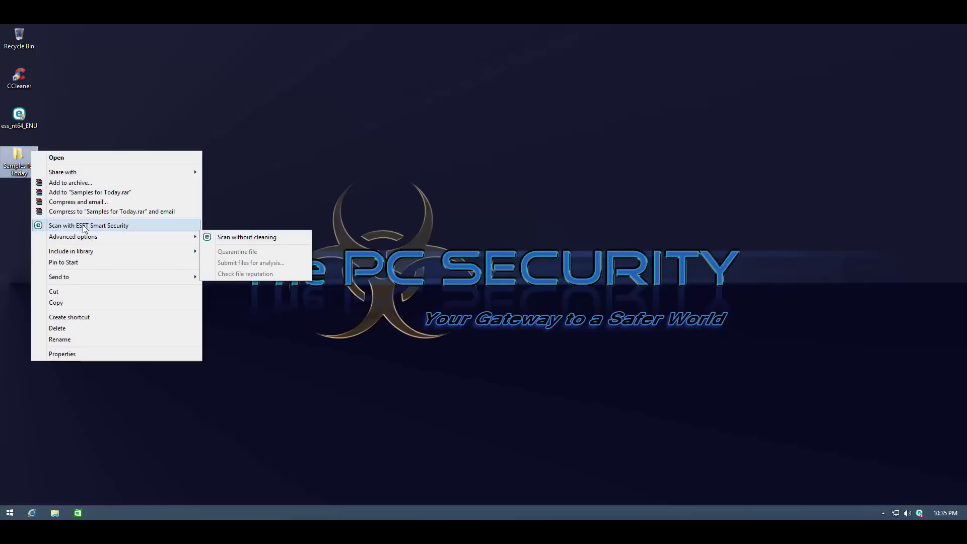
pyautogui.moveTo(85, 236)
pyautogui.moveTo(117, 234)
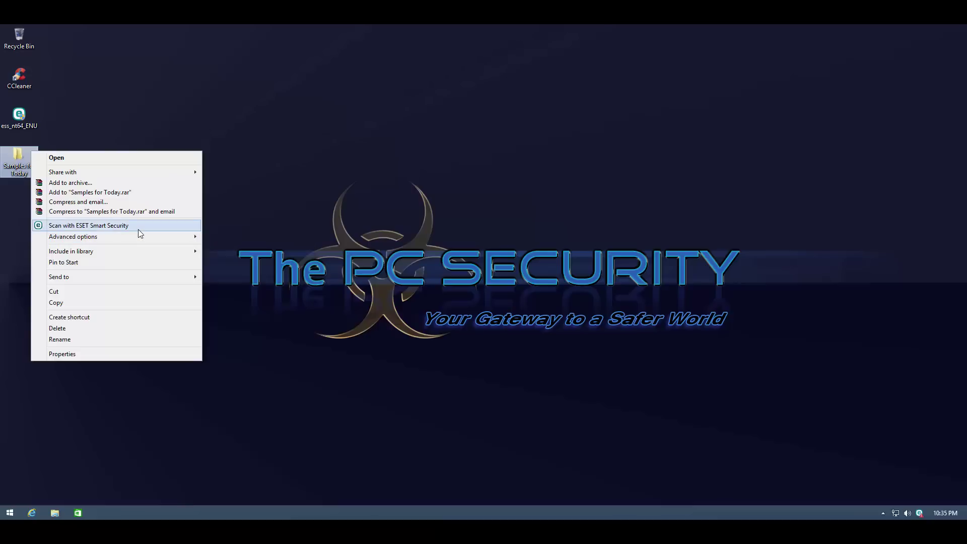
pyautogui.moveTo(155, 237)
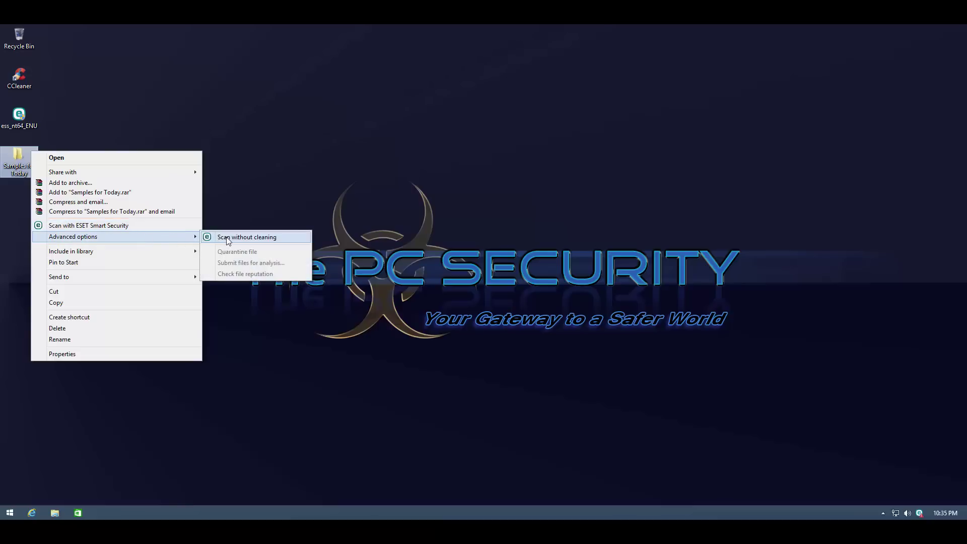
pyautogui.click(153, 227)
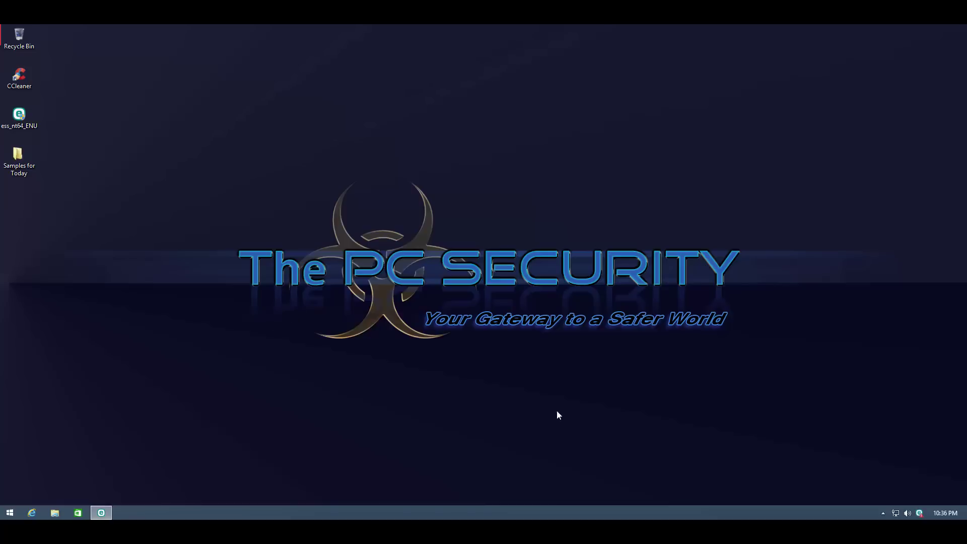
# - Follow the scan in ESET and delete all detected threats, leaving 494 of 587 objects cleaned
pyautogui.click(918, 510)
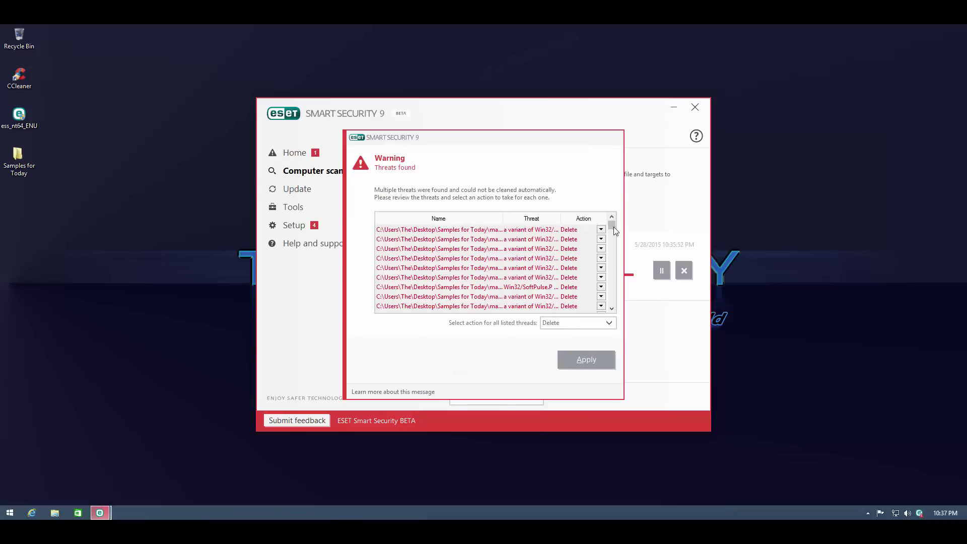
pyautogui.moveTo(611, 225)
pyautogui.mouseDown()
pyautogui.moveTo(609, 301)
pyautogui.moveTo(607, 226)
pyautogui.mouseUp()
pyautogui.click(577, 364)
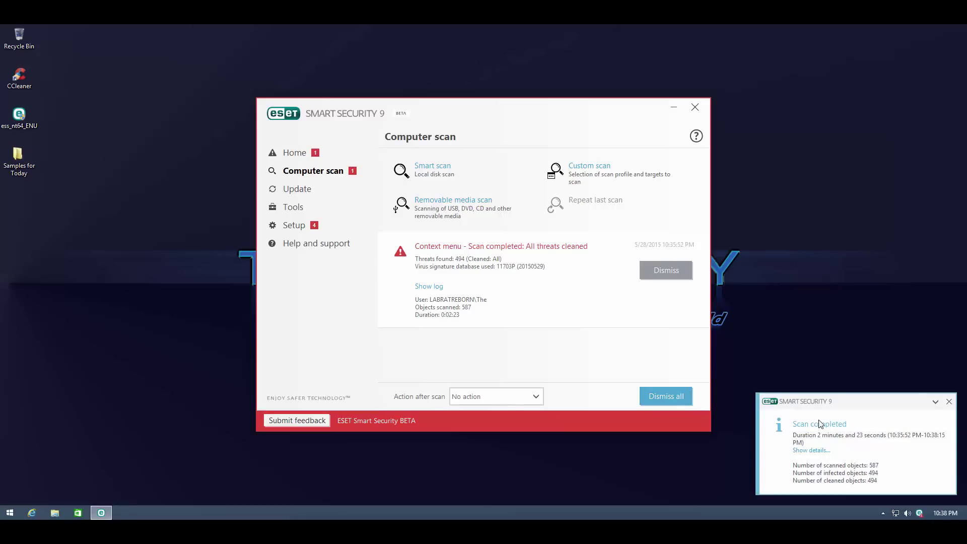
# - Dismiss the scan notice and confirm Samples for Today is down to 37 items
pyautogui.click(948, 402)
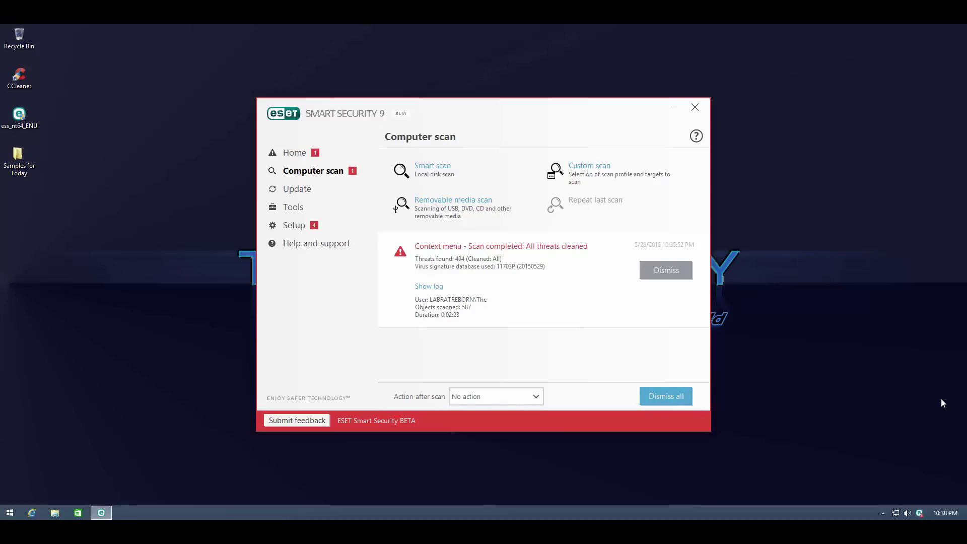
pyautogui.click(694, 108)
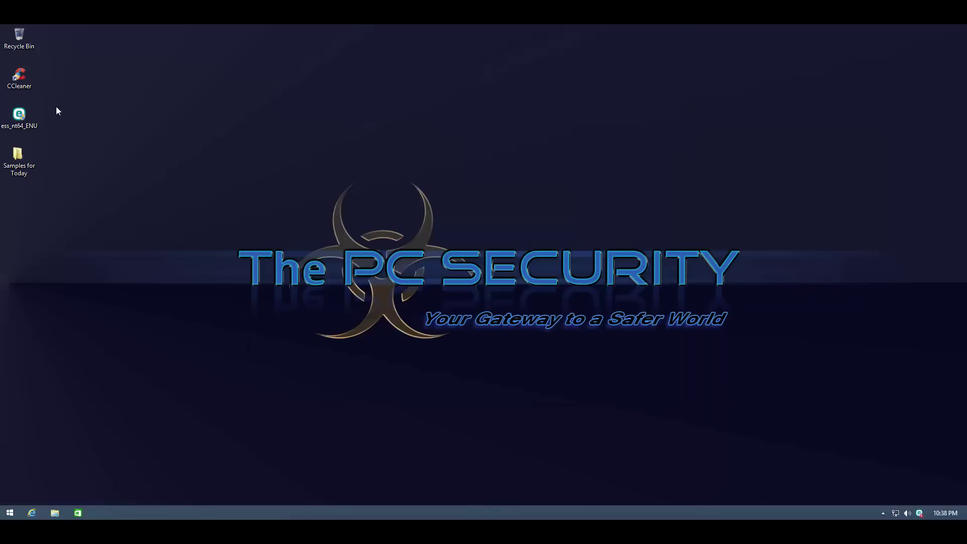
pyautogui.doubleClick(19, 161)
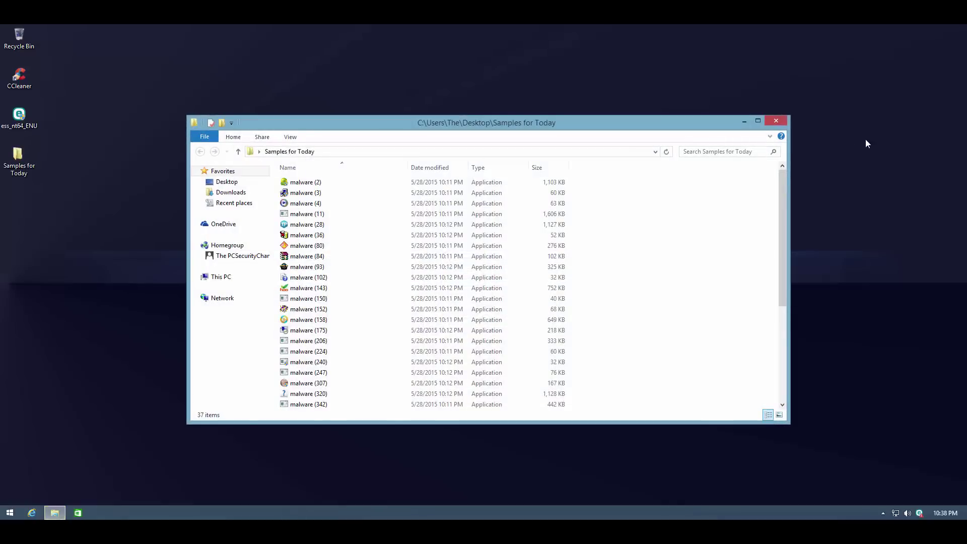
pyautogui.click(775, 121)
# - Rescan the remaining samples with ESET, which finds 0 threats among 46 objects
pyautogui.rightClick(27, 166)
pyautogui.click(61, 240)
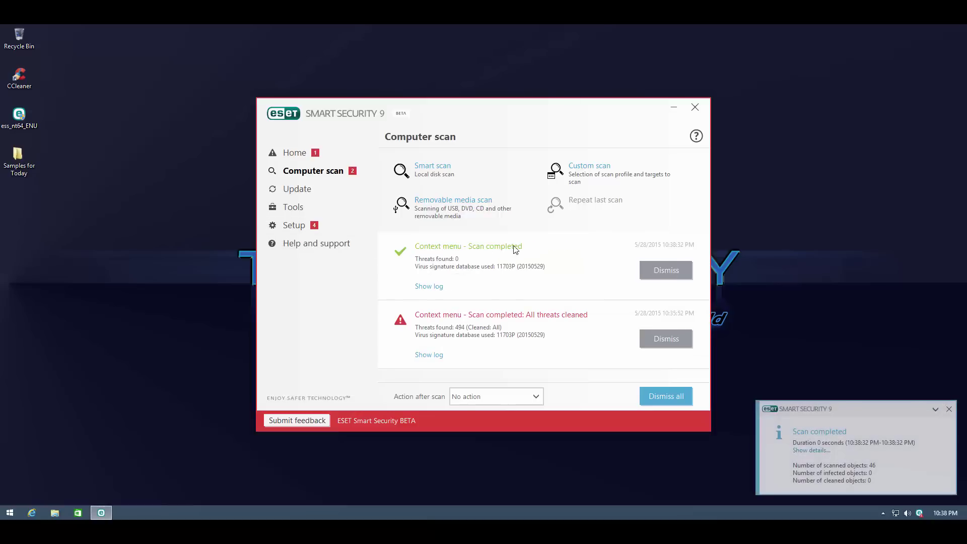
pyautogui.click(695, 107)
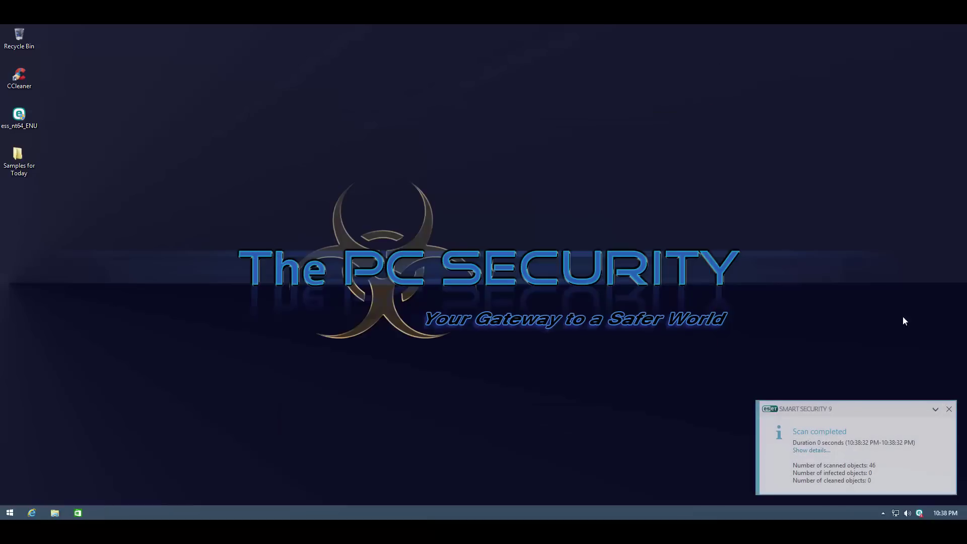
pyautogui.click(946, 410)
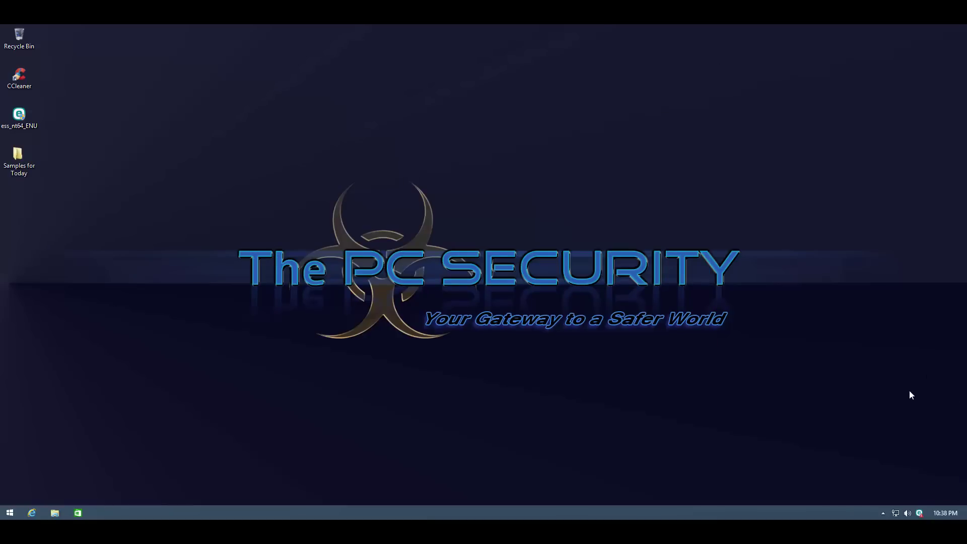
# - Compute 500 − 37 = 463 and then 463 ÷ 500 = 0.926 in Calculator
pyautogui.doubleClick(15, 175)
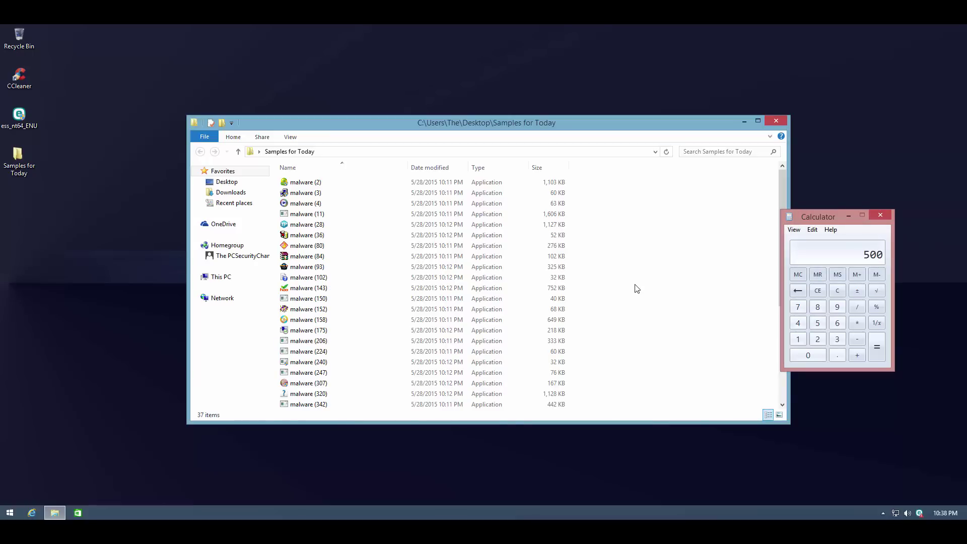
pyautogui.write('37')
pyautogui.press('Return')
pyautogui.write('/500')
pyautogui.press('Return')
# - Re-enable ESET antivirus protection from the tray icon so Home reports Maximum protection
pyautogui.click(879, 216)
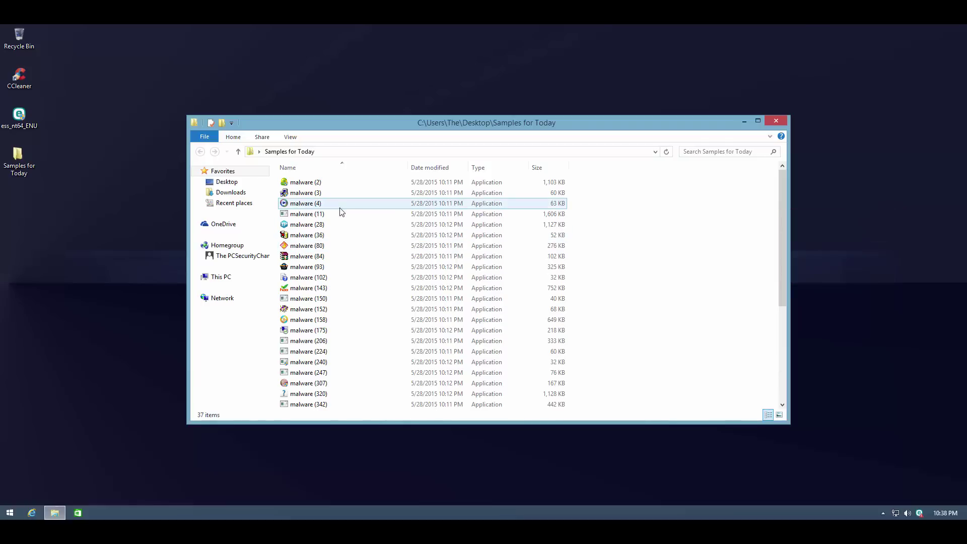
pyautogui.moveTo(347, 206)
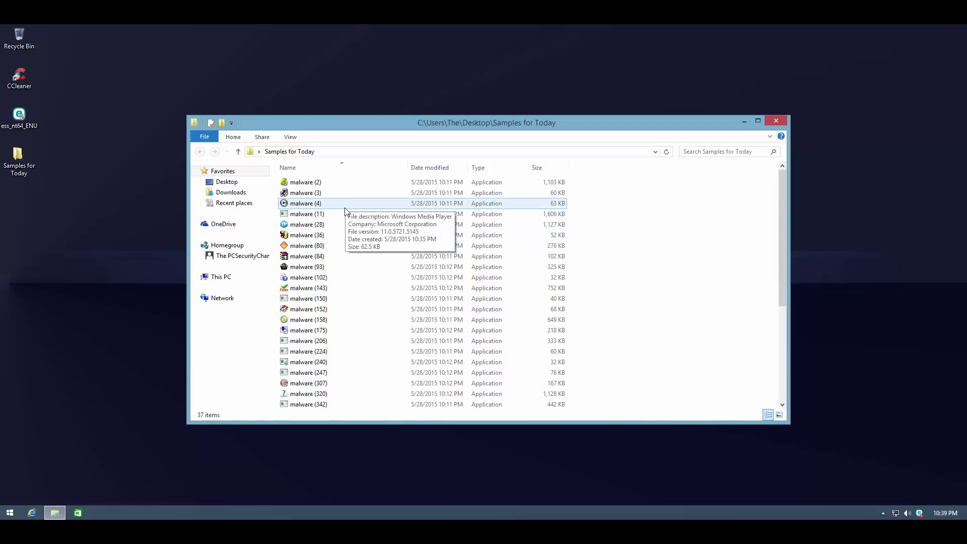
pyautogui.scroll(-3, 381, 315)
pyautogui.scroll(-3, 382, 314)
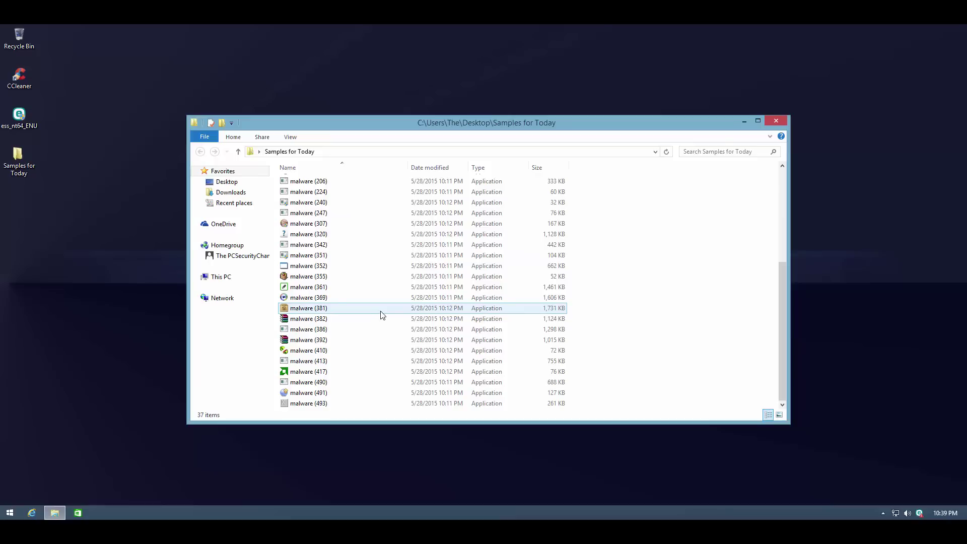
pyautogui.rightClick(921, 513)
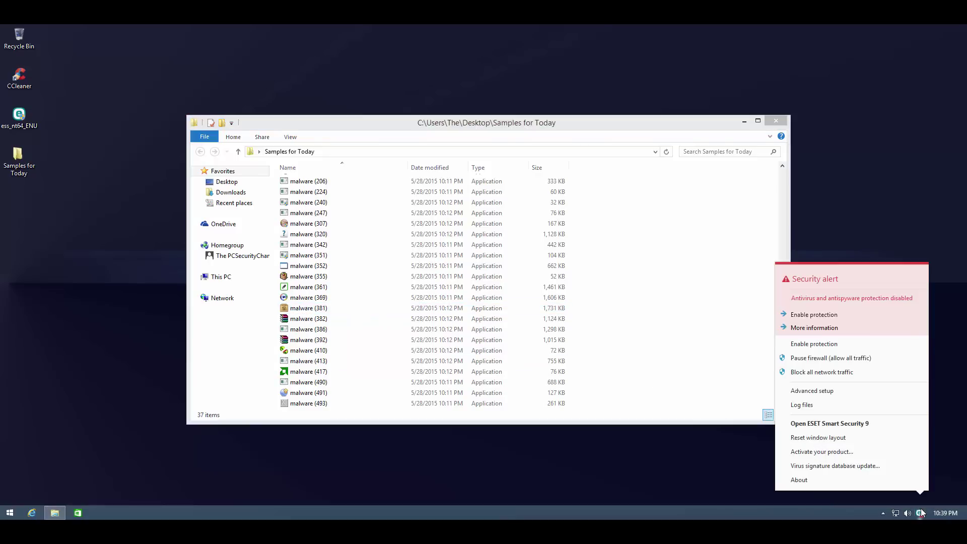
pyautogui.click(814, 315)
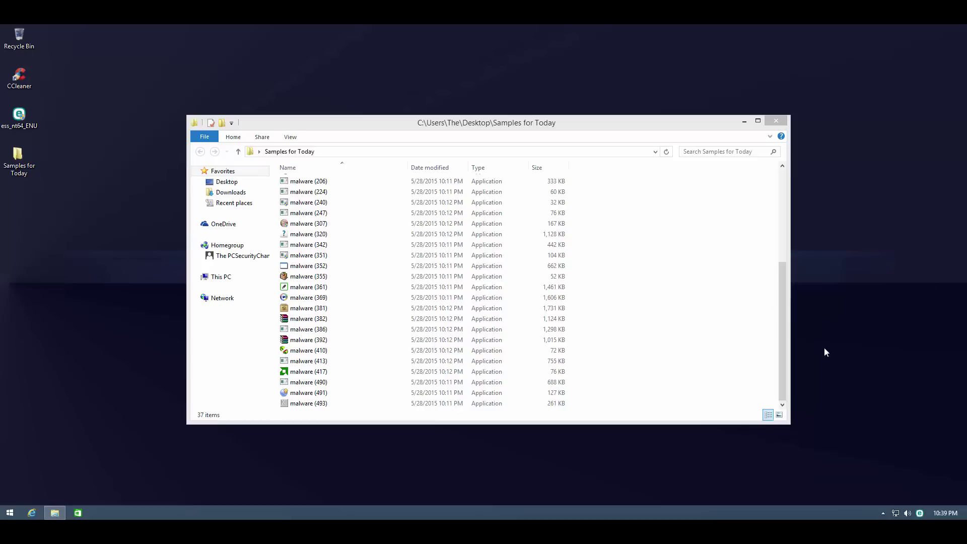
pyautogui.click(920, 513)
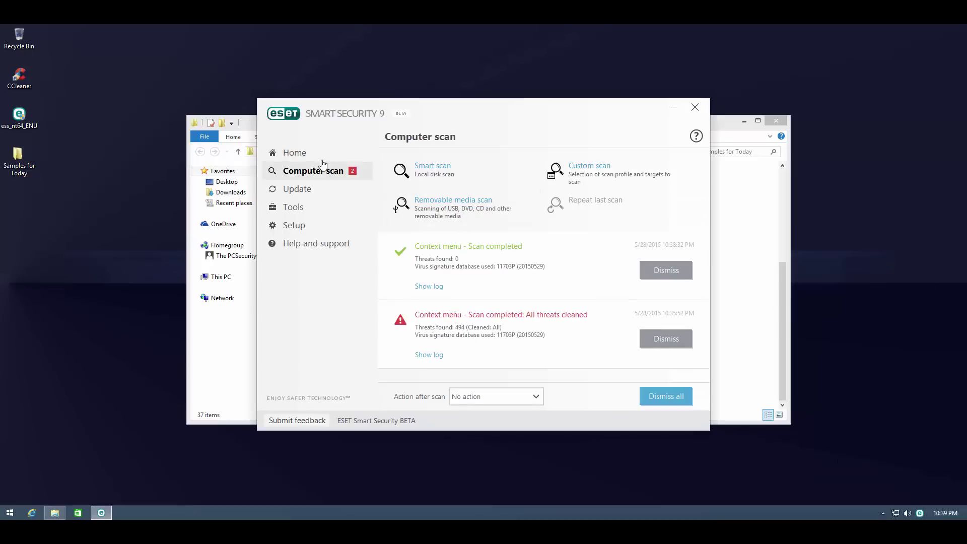
pyautogui.click(302, 153)
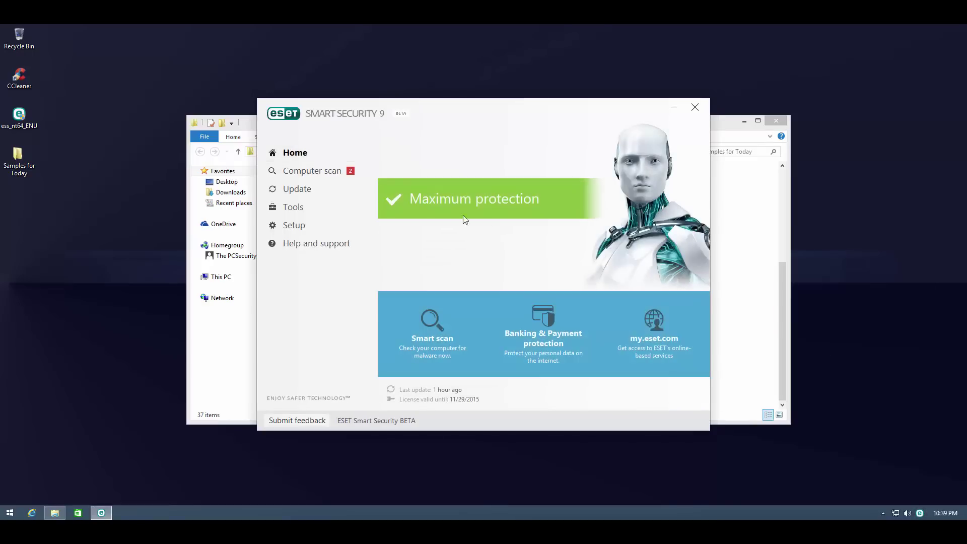
# - Close ESET and select the malware (2) sample at the top of the sample list
pyautogui.click(695, 108)
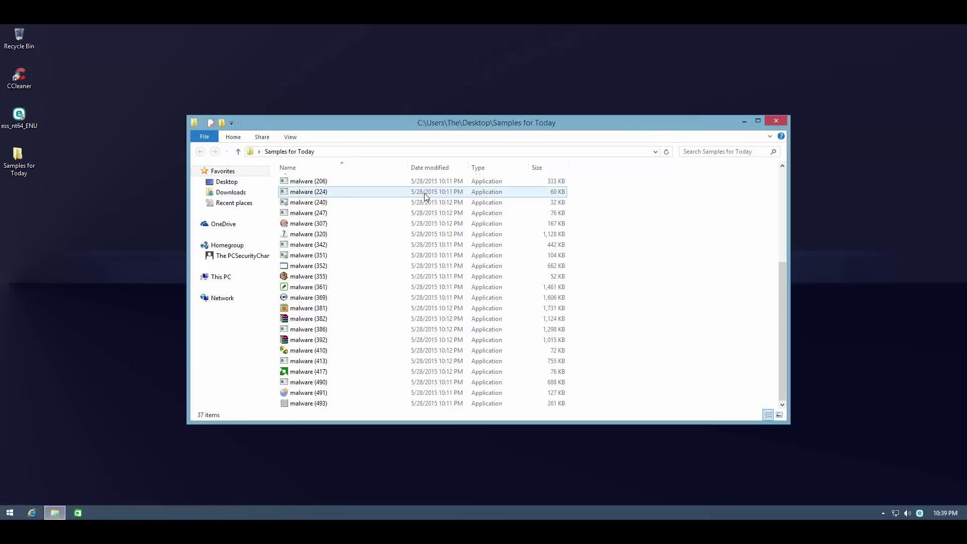
pyautogui.scroll(5, 655, 254)
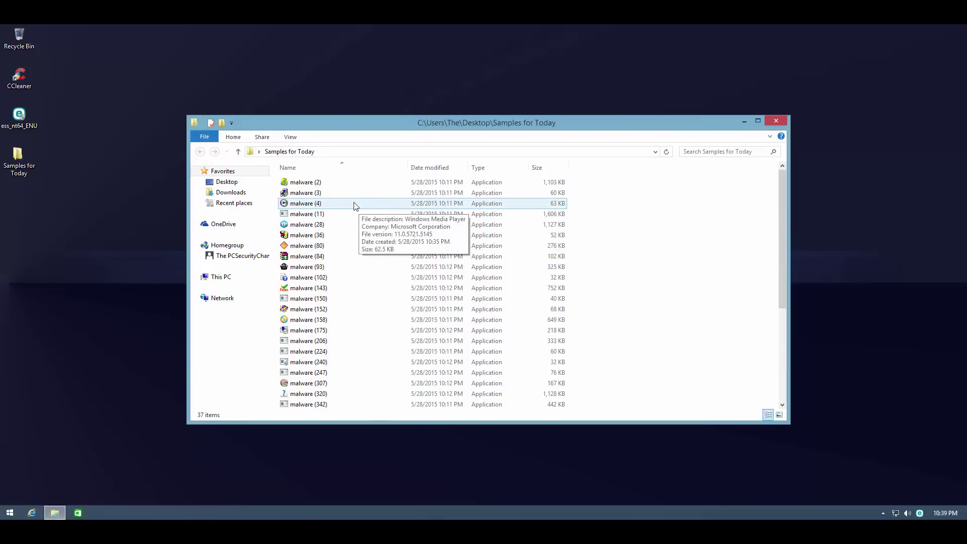
pyautogui.click(335, 184)
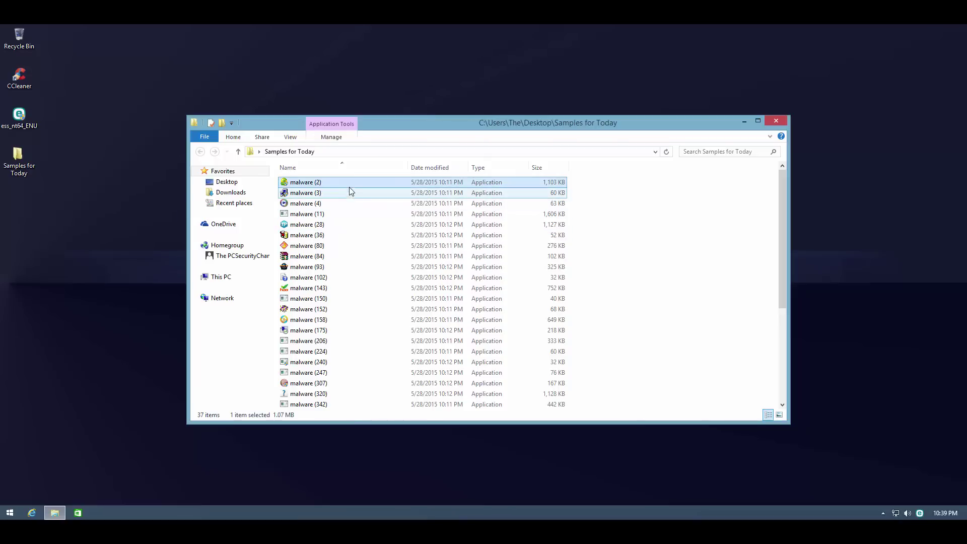
# - Run malware (2), allowing it through UAC and cancelling its setupbeta.exe download
pyautogui.doubleClick(347, 181)
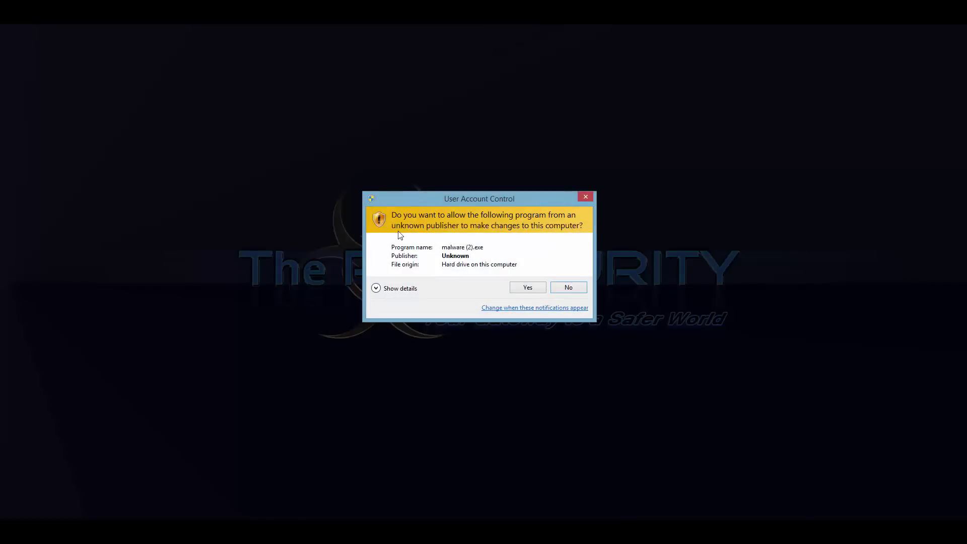
pyautogui.click(519, 286)
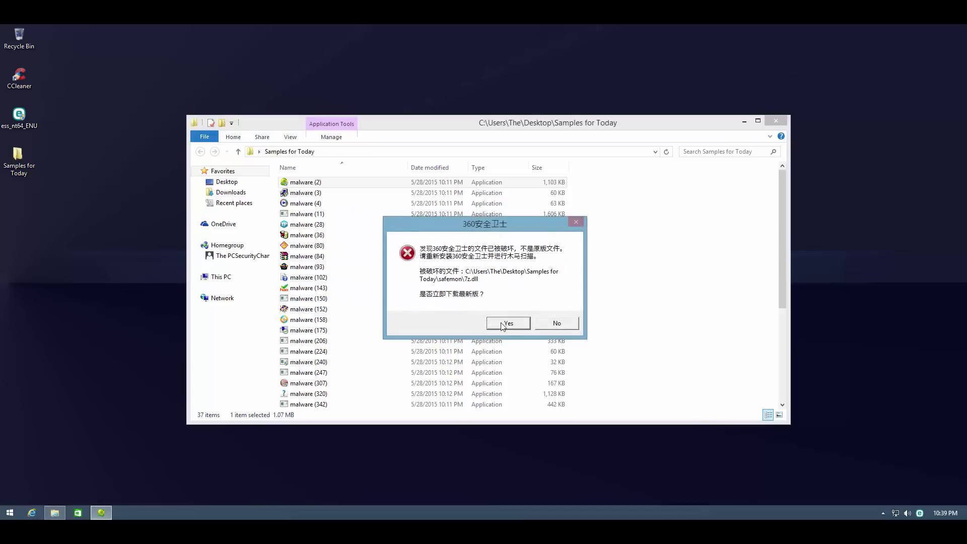
pyautogui.click(508, 323)
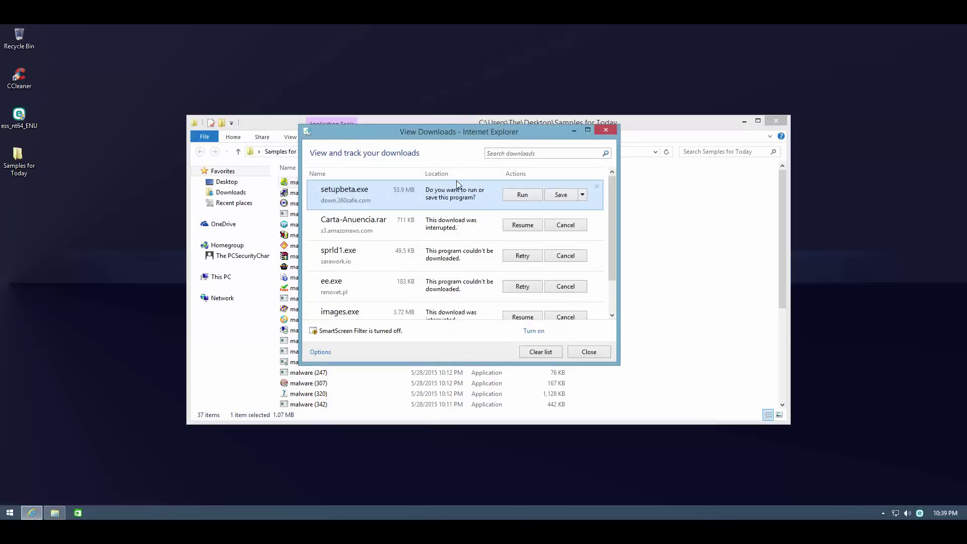
pyautogui.click(522, 195)
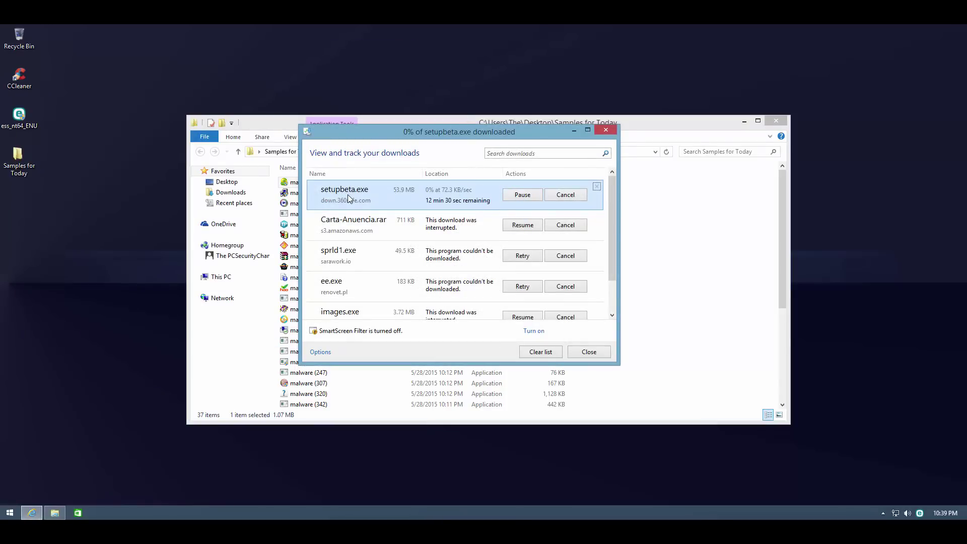
pyautogui.click(577, 196)
pyautogui.click(605, 131)
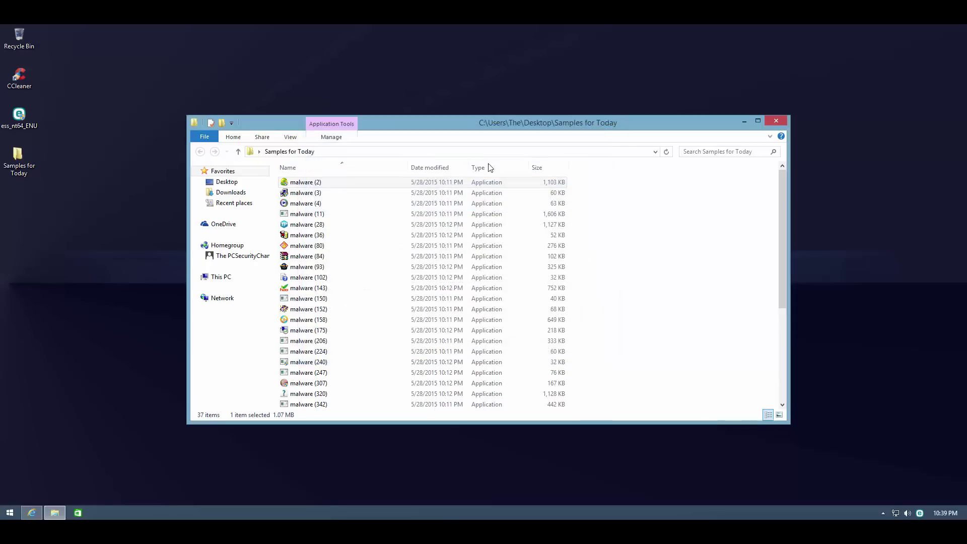
# - Run malware (3) and (4), dismissing the crash error and Windows Media Player's cannot-play error
pyautogui.doubleClick(348, 194)
pyautogui.click(516, 287)
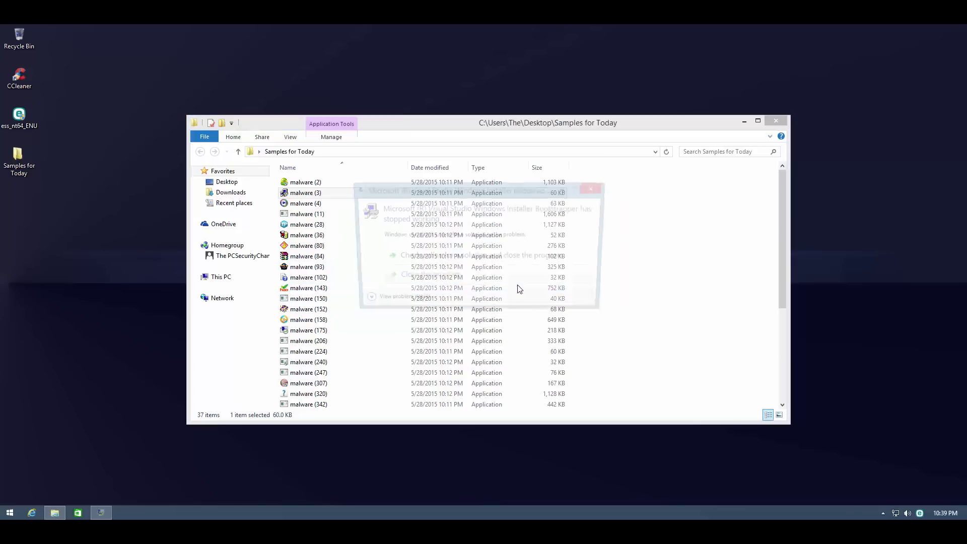
pyautogui.click(496, 281)
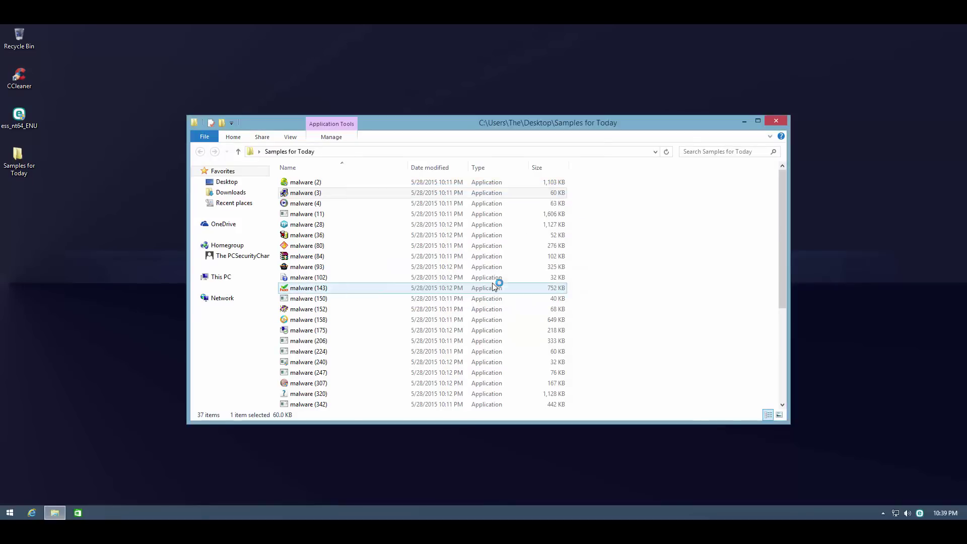
pyautogui.doubleClick(334, 205)
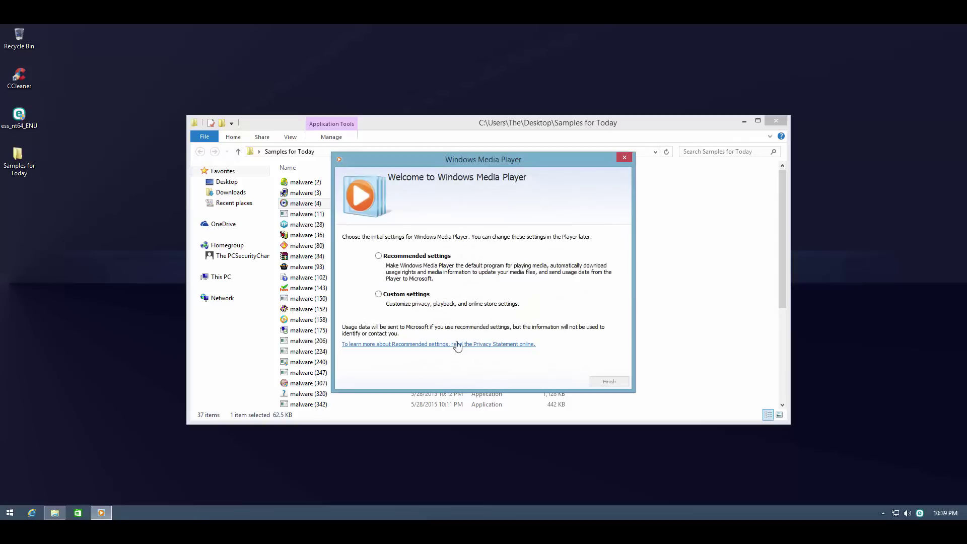
pyautogui.click(600, 381)
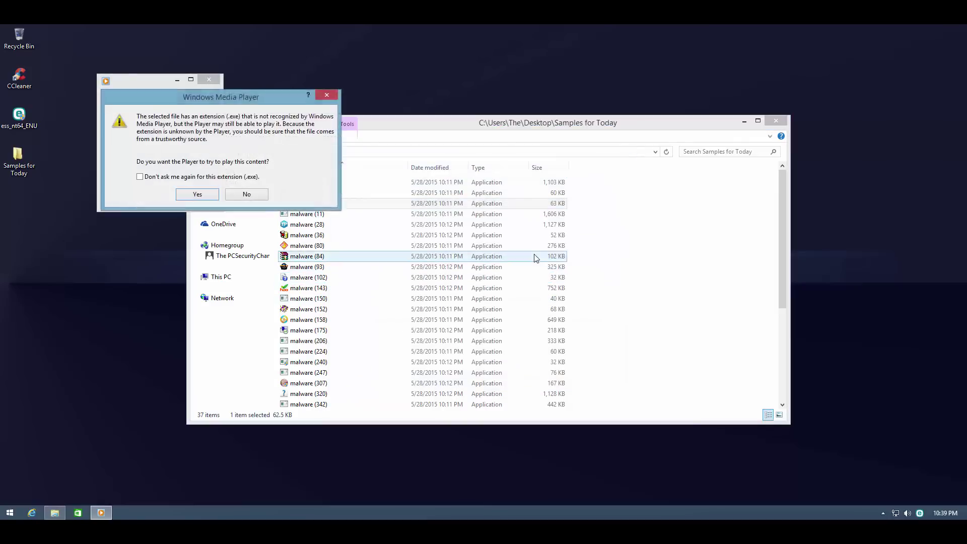
pyautogui.click(555, 314)
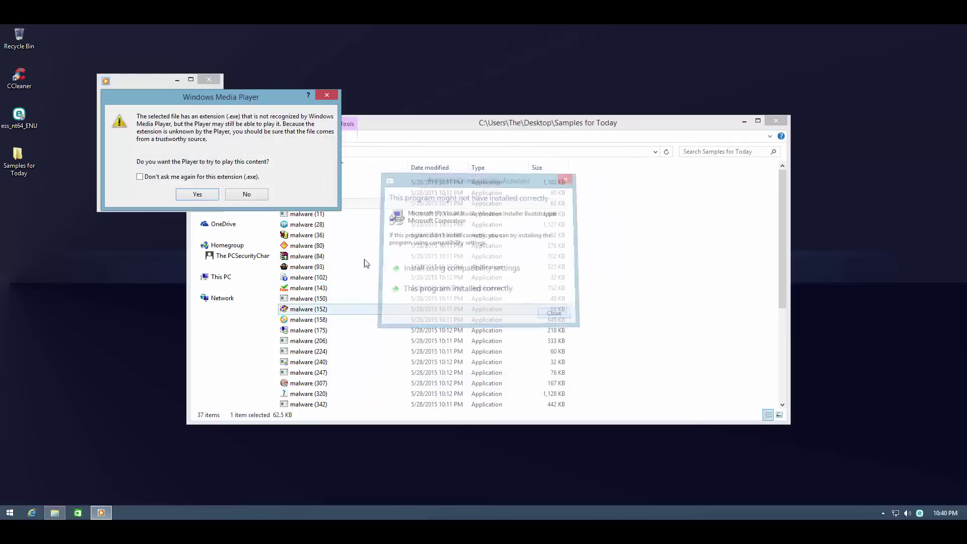
pyautogui.click(211, 197)
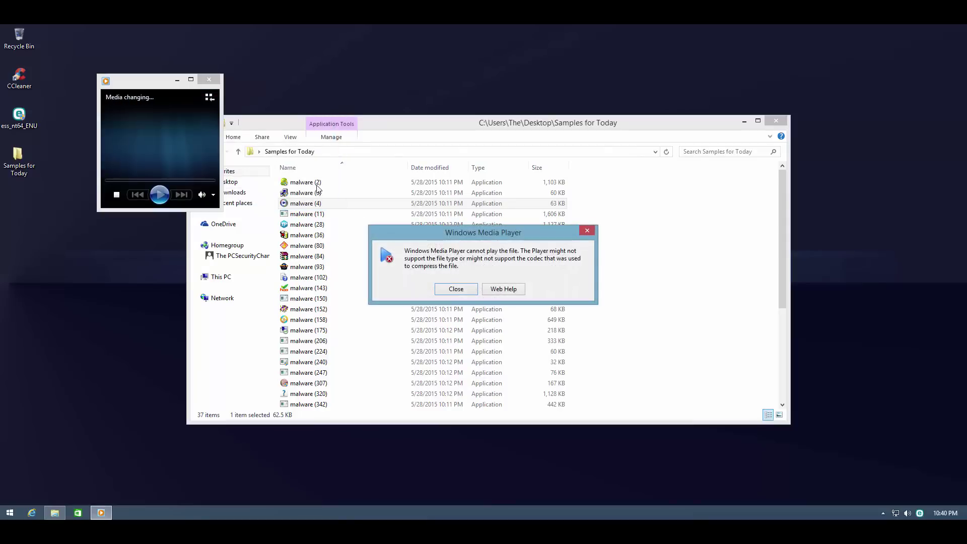
pyautogui.click(449, 295)
pyautogui.click(209, 80)
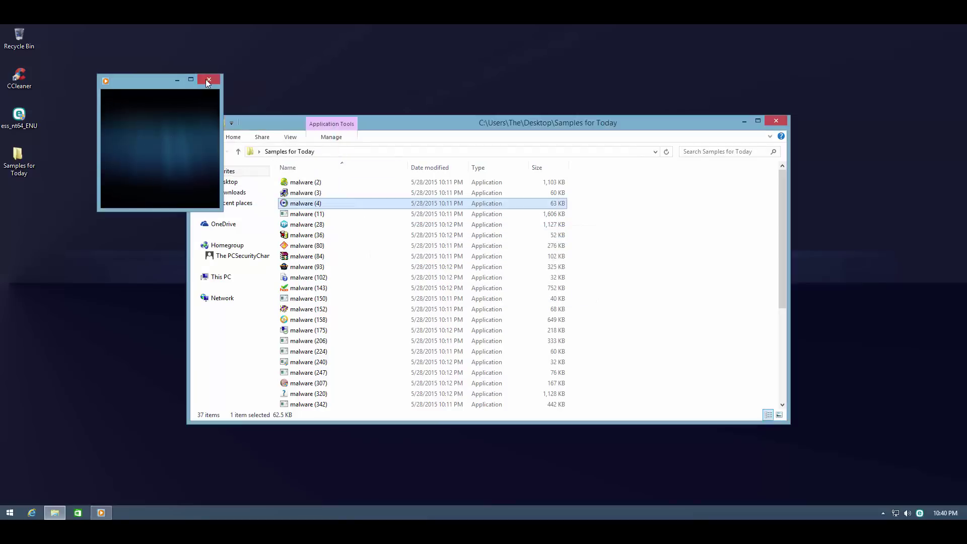
# - Run malware (11), dismissing ESET's threat notice and the Cattle.exe system error
pyautogui.doubleClick(280, 215)
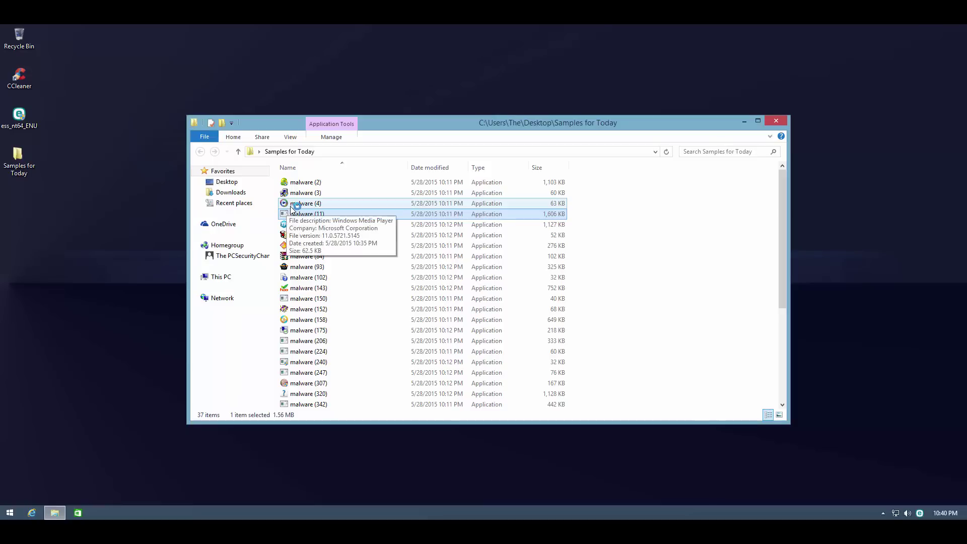
pyautogui.moveTo(857, 66)
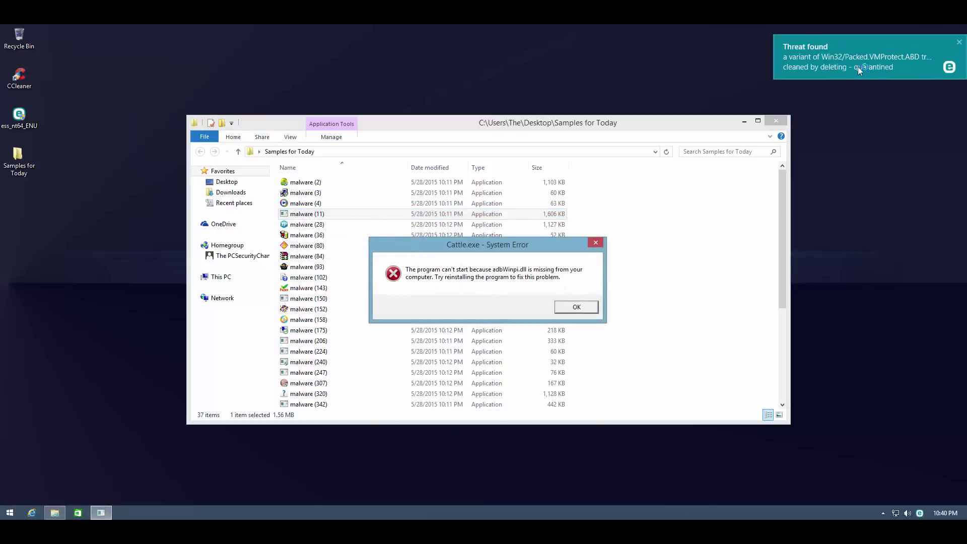
pyautogui.click(958, 44)
pyautogui.click(576, 307)
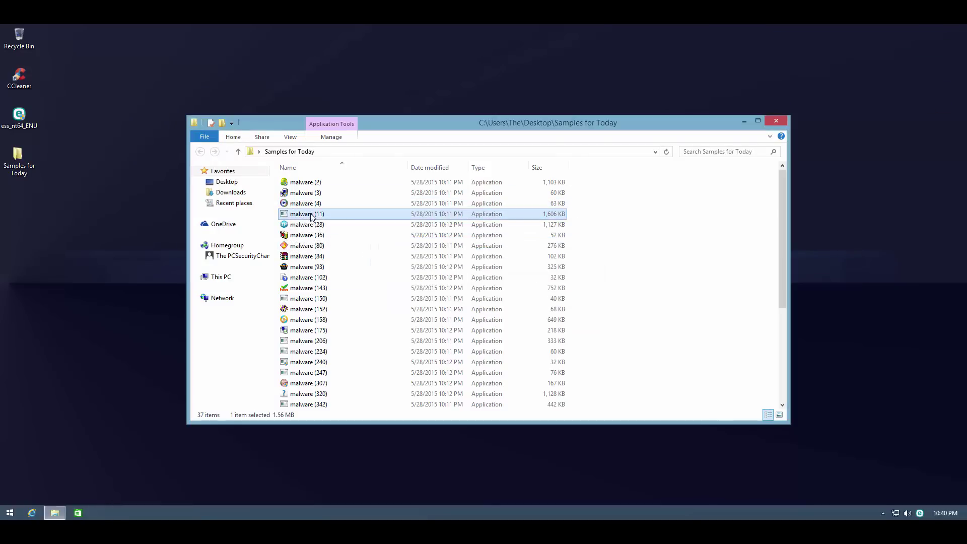
# - Run malware (28) and have ESET clean it, then run malware (36) and close its message
pyautogui.click(313, 225)
pyautogui.doubleClick(314, 225)
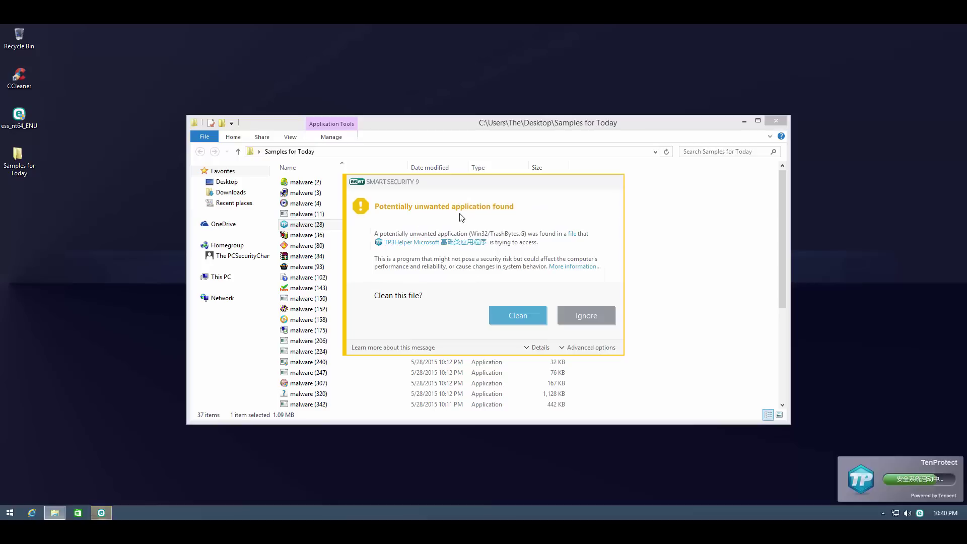
pyautogui.click(502, 318)
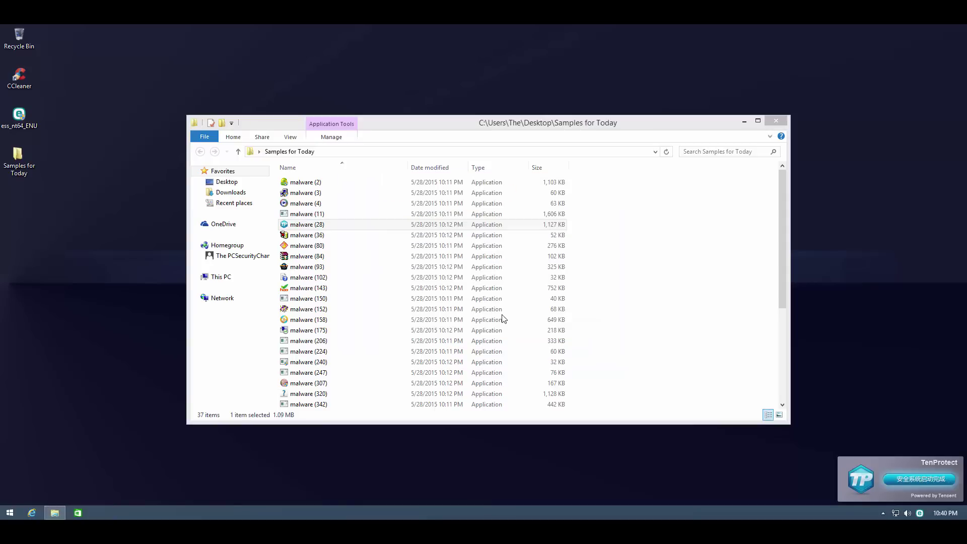
pyautogui.doubleClick(343, 236)
pyautogui.click(569, 317)
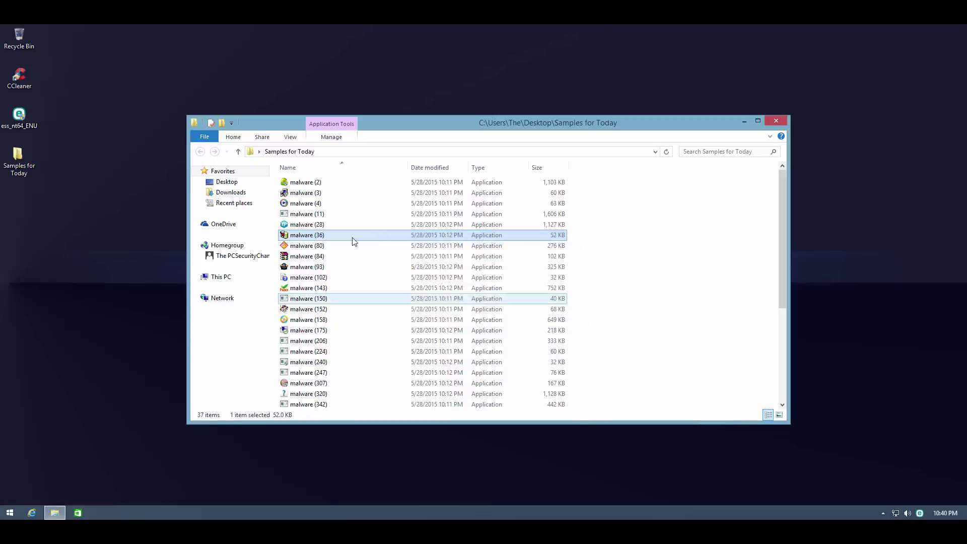
# - Run malware (84), (93) and (150), cancelling the WinRAR self-extractor and dismissing each error
pyautogui.click(313, 247)
pyautogui.doubleClick(342, 256)
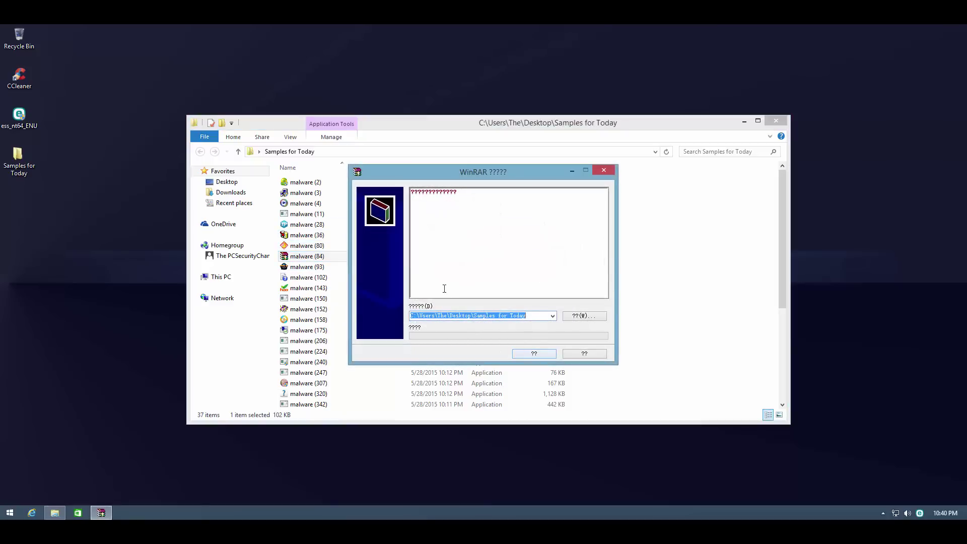
pyautogui.click(524, 352)
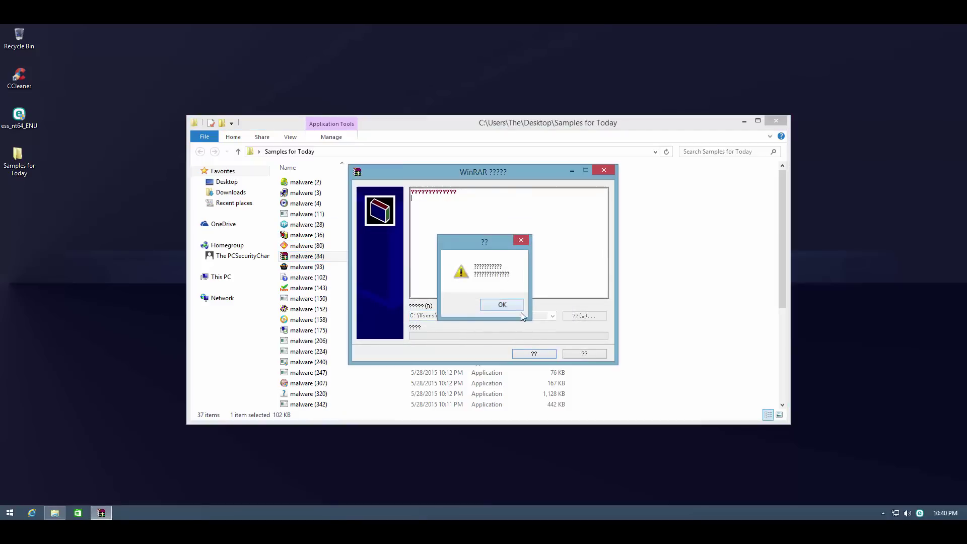
pyautogui.click(576, 353)
pyautogui.doubleClick(362, 268)
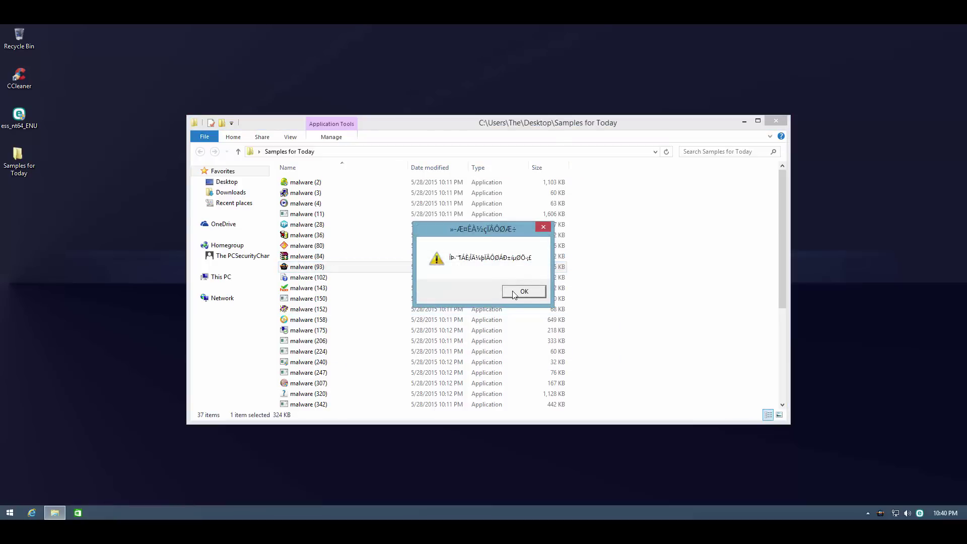
pyautogui.click(515, 292)
pyautogui.click(338, 277)
pyautogui.click(328, 290)
pyautogui.doubleClick(322, 298)
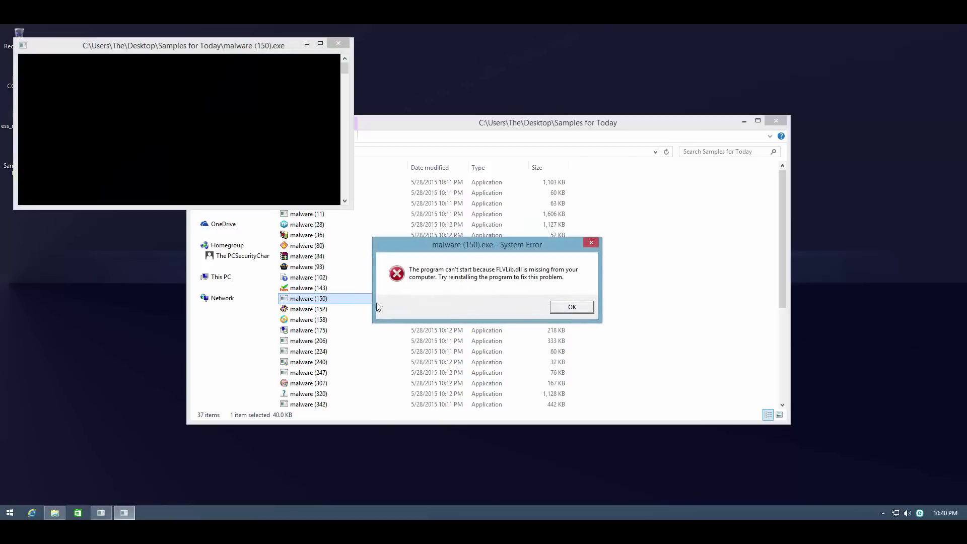
pyautogui.click(572, 307)
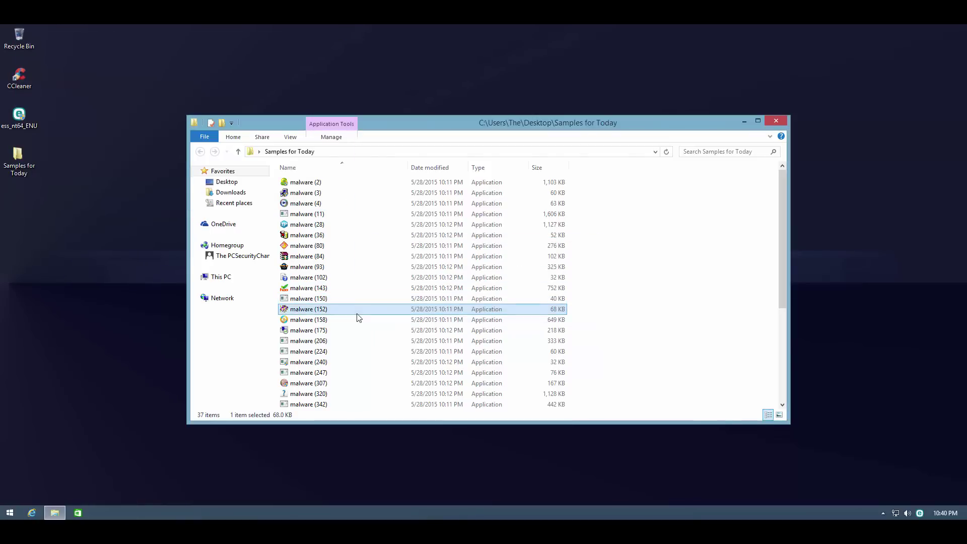
# - Run malware samples (158) and (320), dismissing the compatibility assistant prompt
pyautogui.scroll(-3, 357, 317)
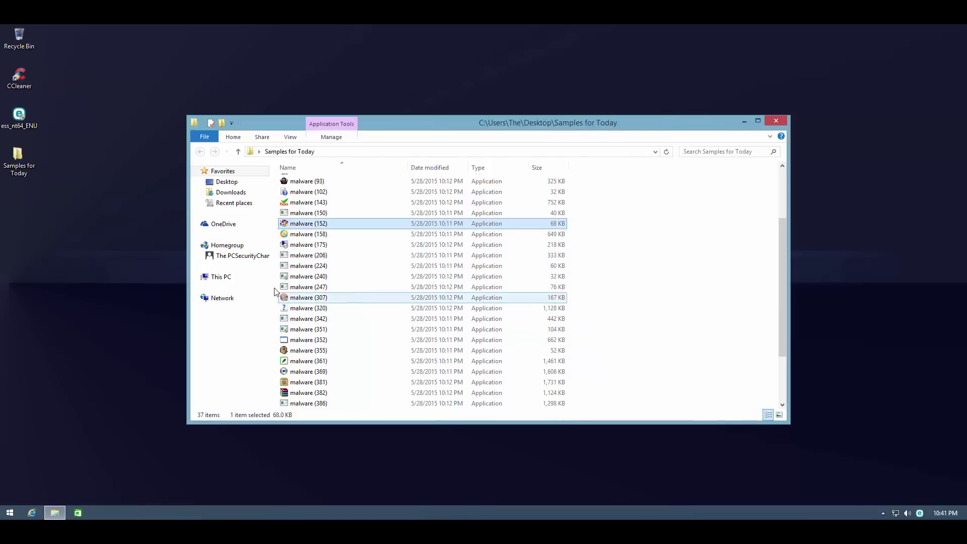
pyautogui.doubleClick(310, 234)
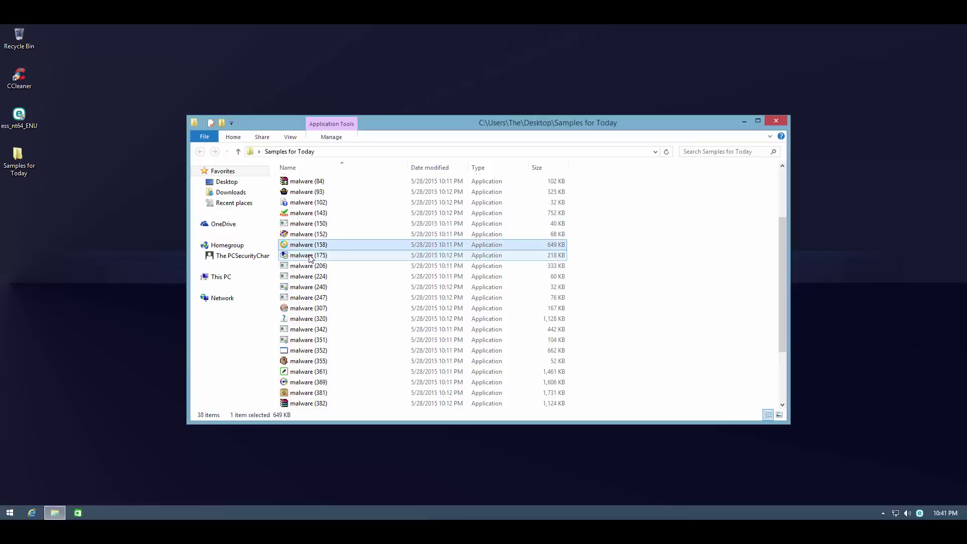
pyautogui.click(309, 257)
pyautogui.click(313, 267)
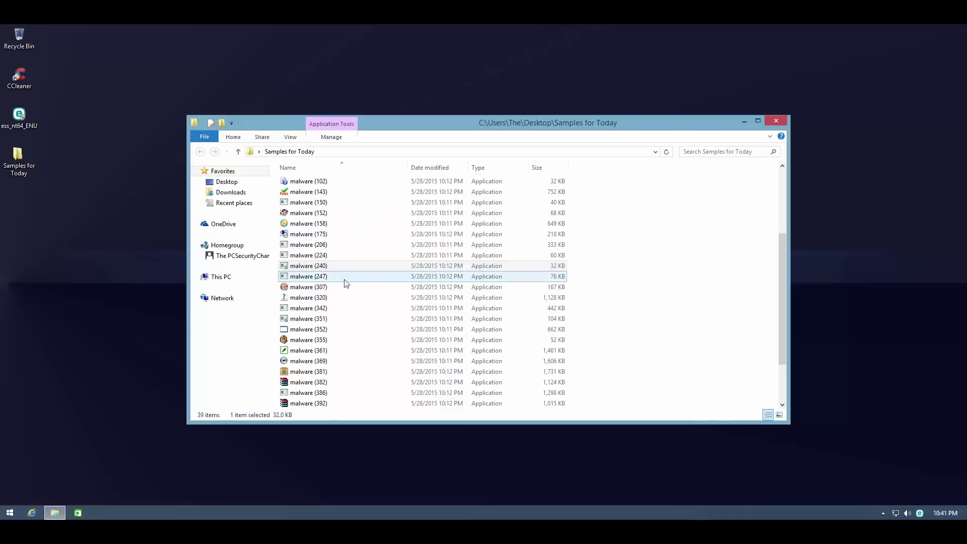
pyautogui.doubleClick(323, 297)
pyautogui.click(103, 511)
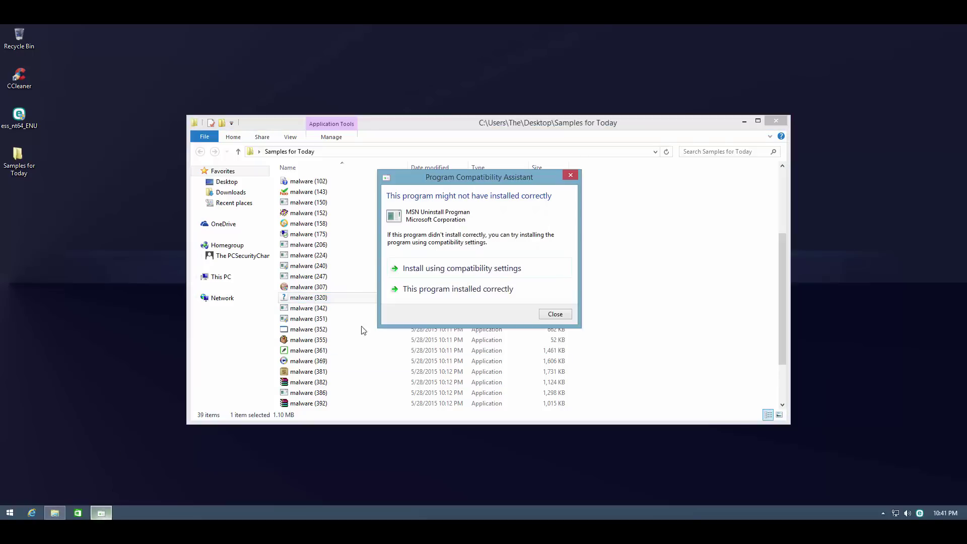
# - Run malware samples (351), (352) and (355), granting (351) admin rights
pyautogui.click(550, 316)
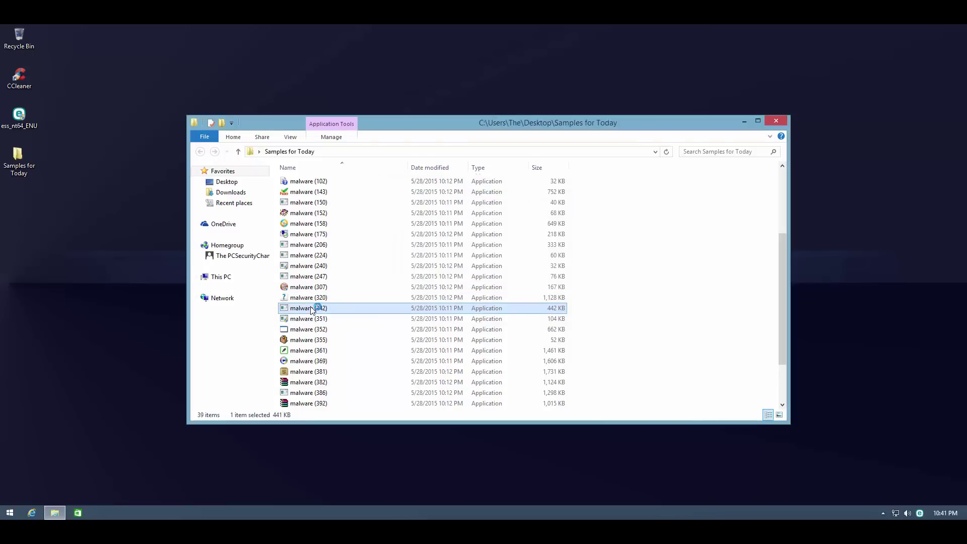
pyautogui.doubleClick(310, 318)
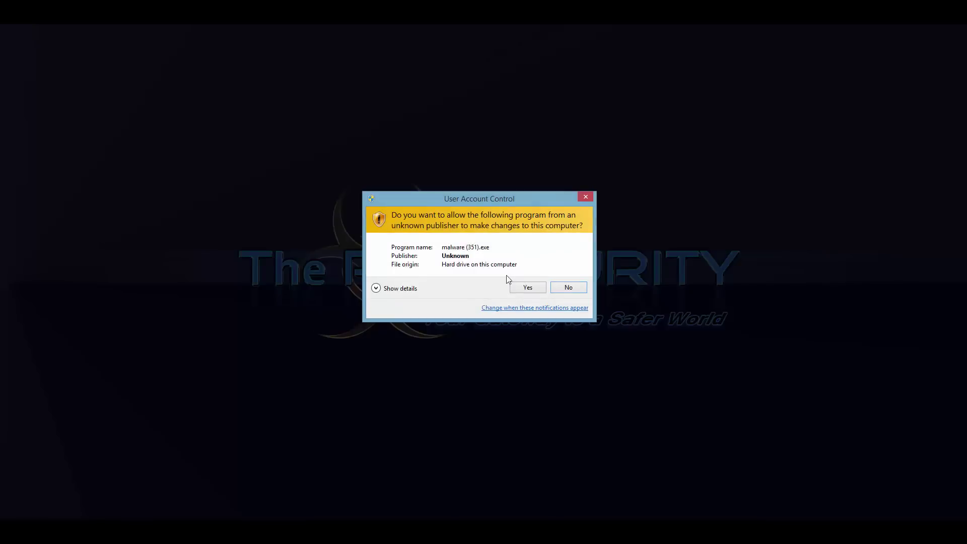
pyautogui.click(526, 288)
pyautogui.doubleClick(316, 330)
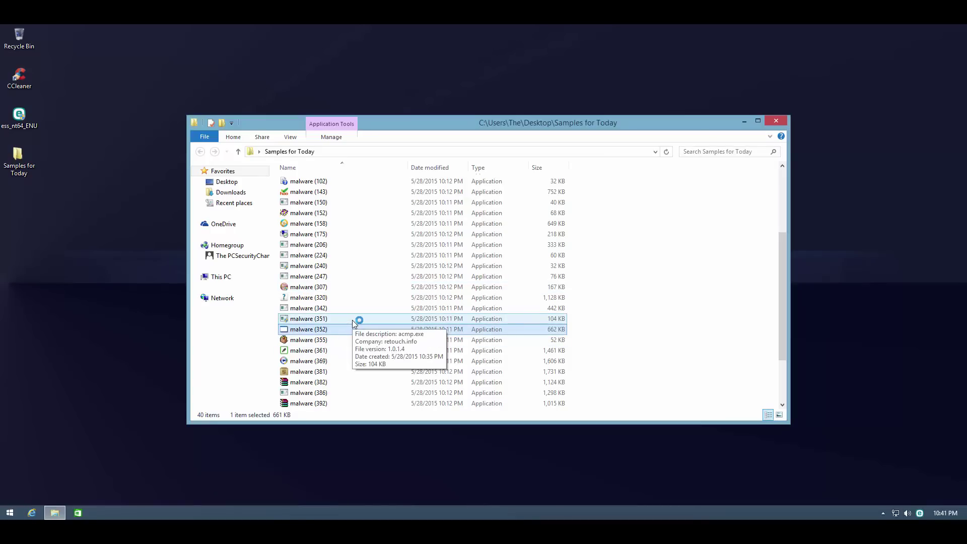
pyautogui.doubleClick(308, 340)
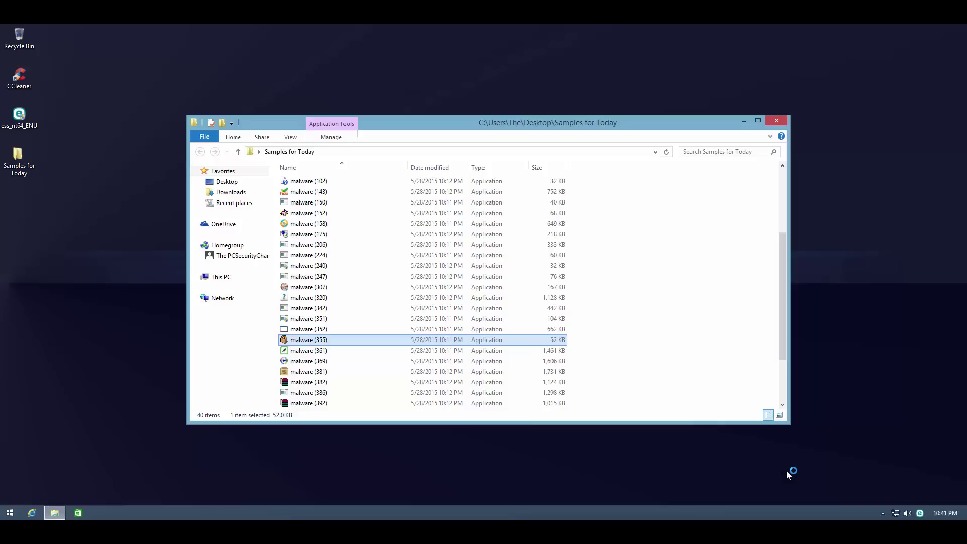
# - Run samples (369), (381) and (382), dismissing the Windows Media and uninstall errors and a WinRAR window
pyautogui.click(389, 350)
pyautogui.doubleClick(380, 360)
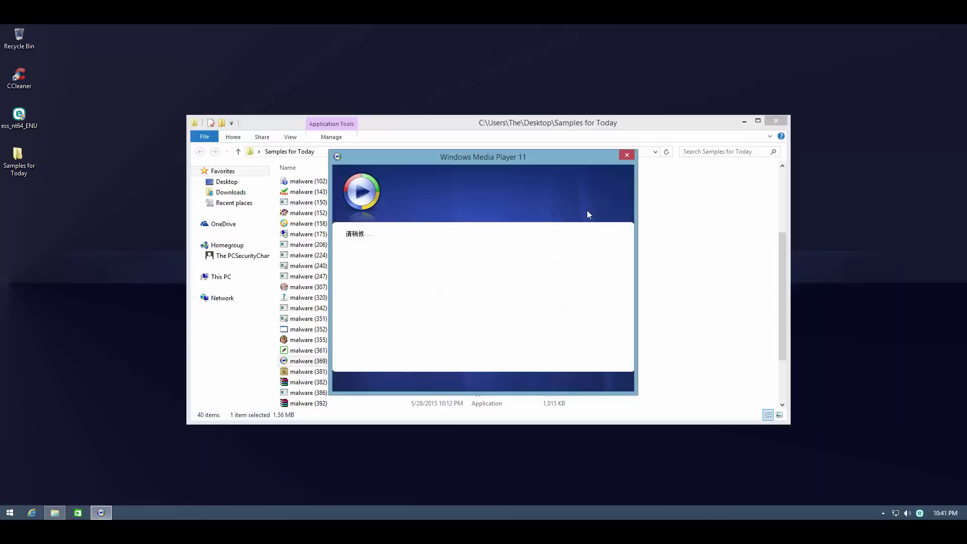
pyautogui.click(566, 310)
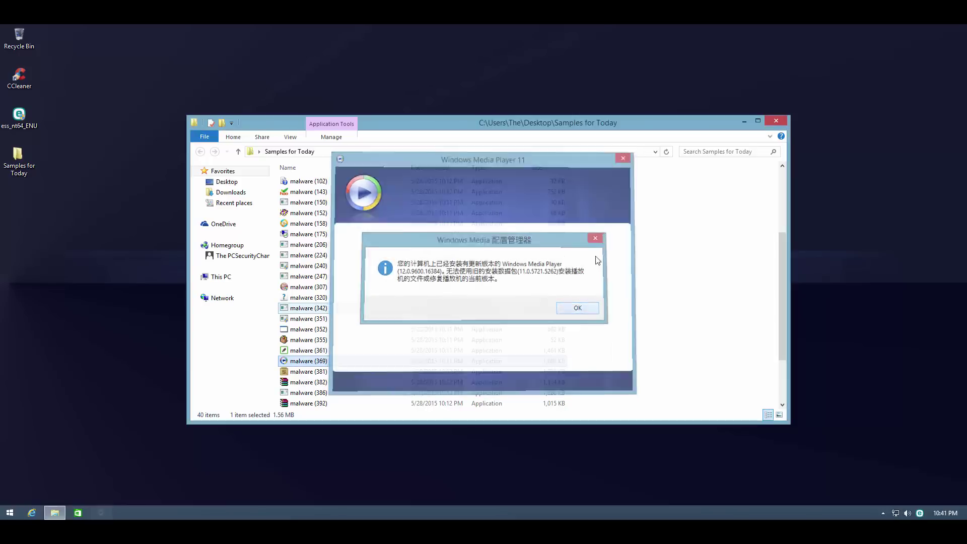
pyautogui.doubleClick(347, 371)
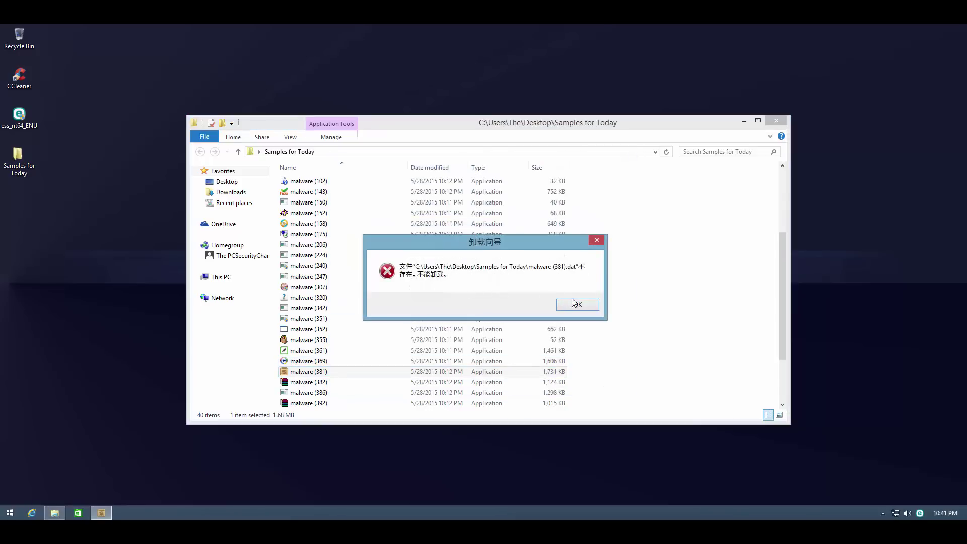
pyautogui.click(577, 304)
pyautogui.doubleClick(348, 382)
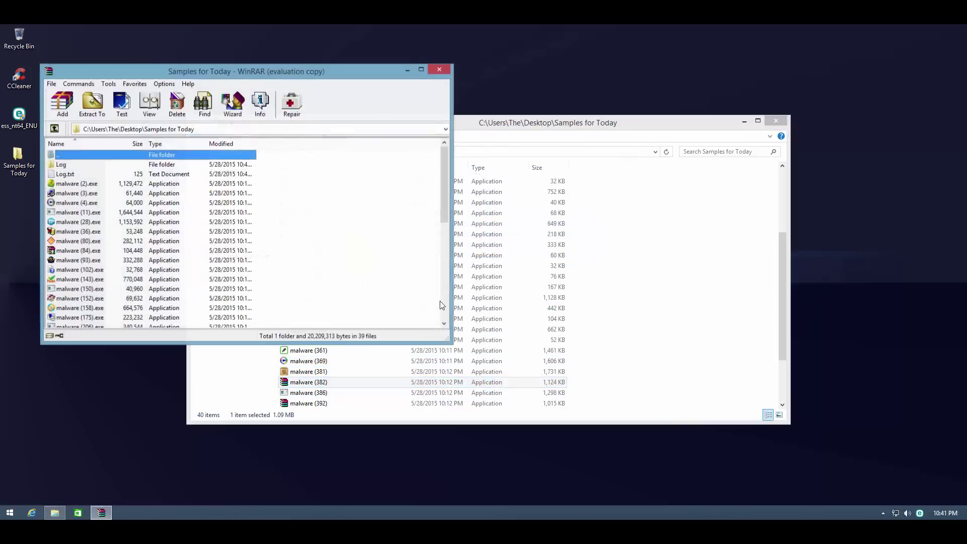
pyautogui.click(440, 71)
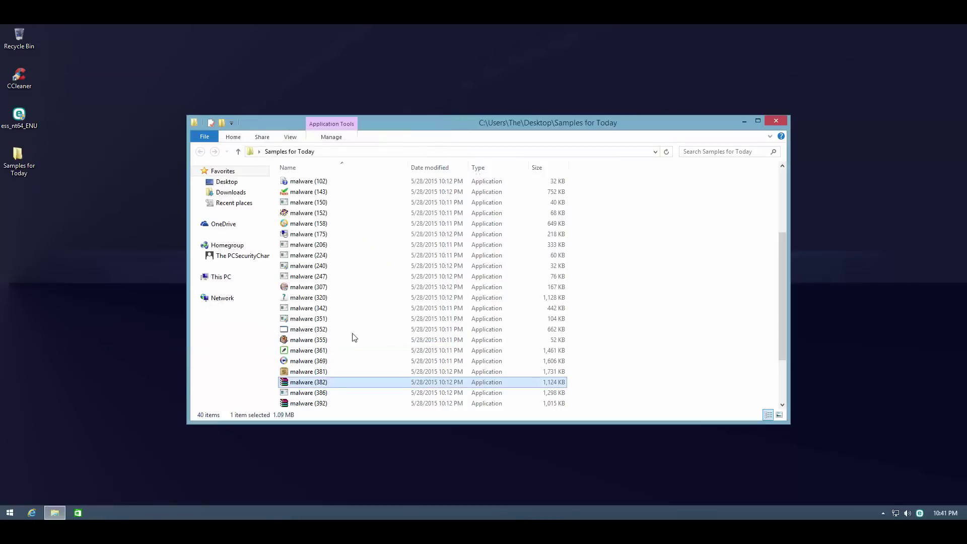
# - Run samples (386) and (392), dismissing the plugin.dll error, an ESET threat notification and a WinRAR window
pyautogui.doubleClick(322, 392)
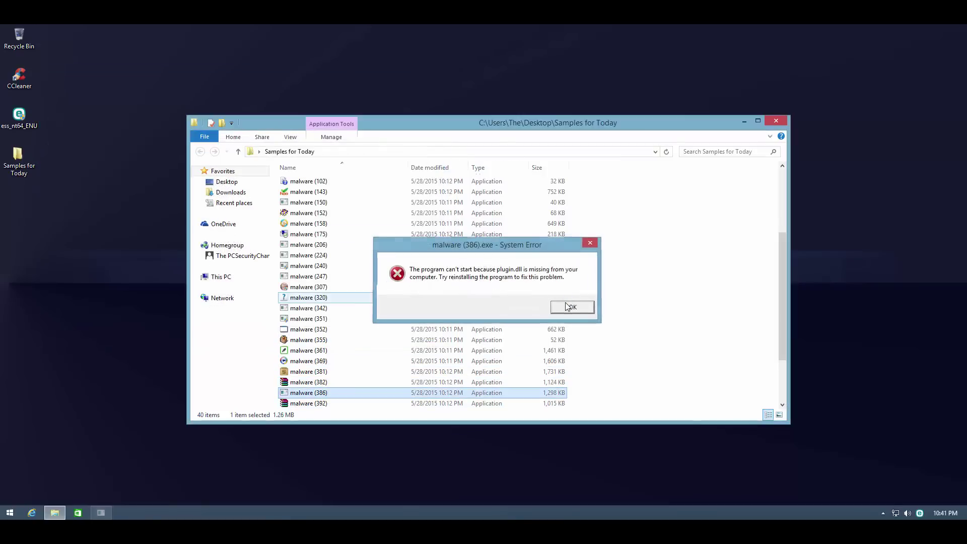
pyautogui.click(572, 307)
pyautogui.scroll(-3, 372, 345)
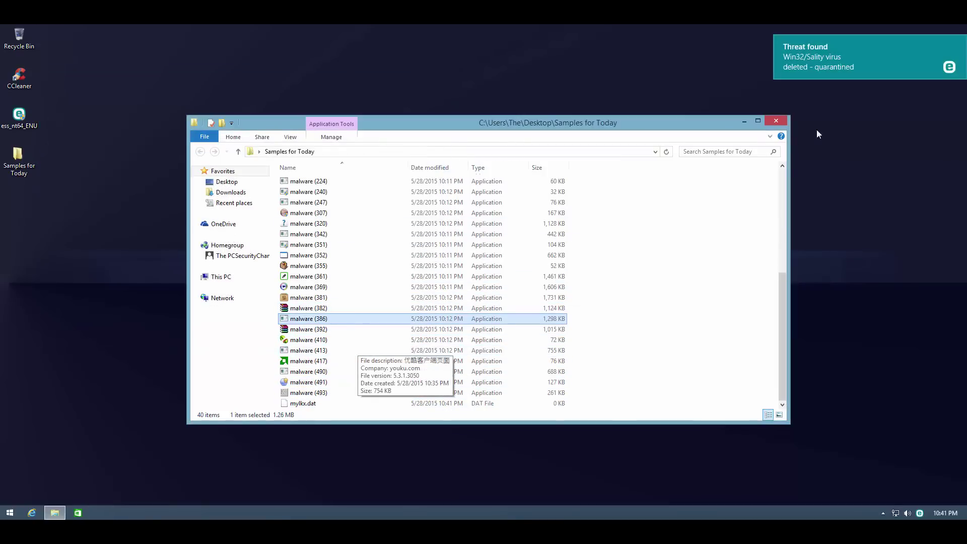
pyautogui.click(831, 58)
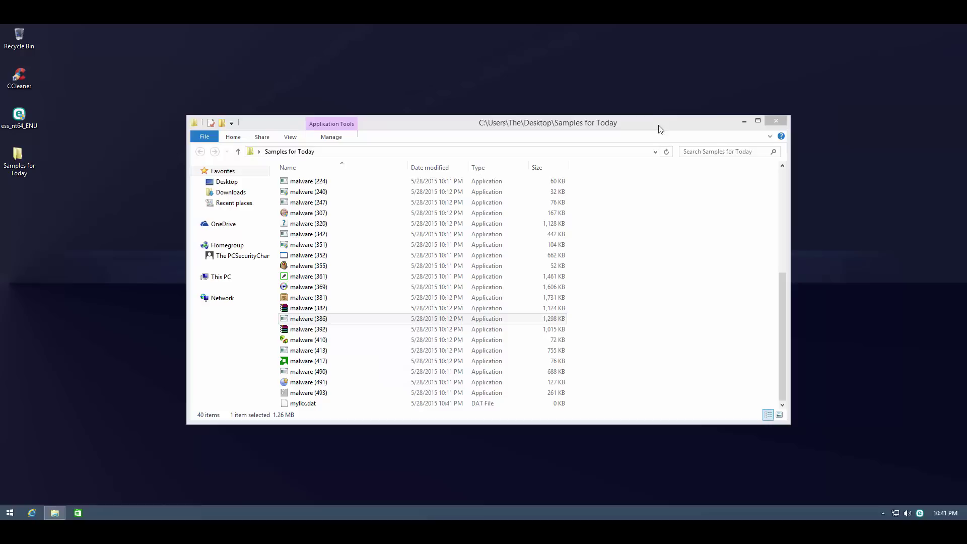
pyautogui.click(308, 319)
pyautogui.doubleClick(308, 330)
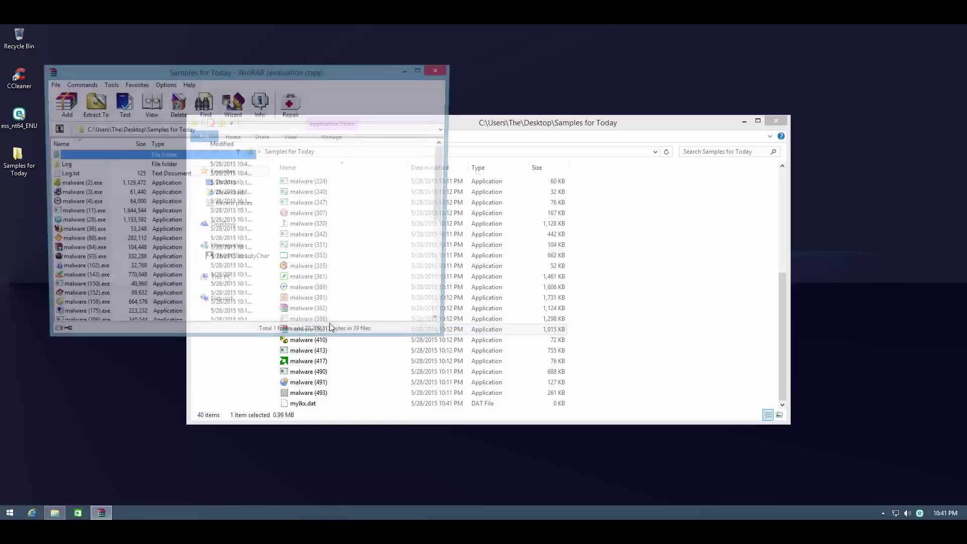
pyautogui.click(439, 70)
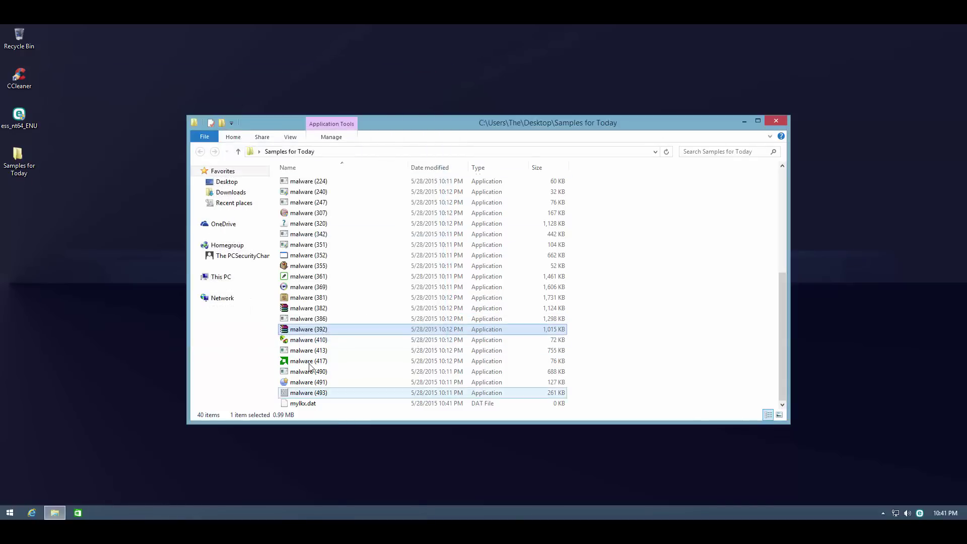
# - Launch sample (410), which opens a browser popup, then look over samples (417), (491) and (493)
pyautogui.click(308, 340)
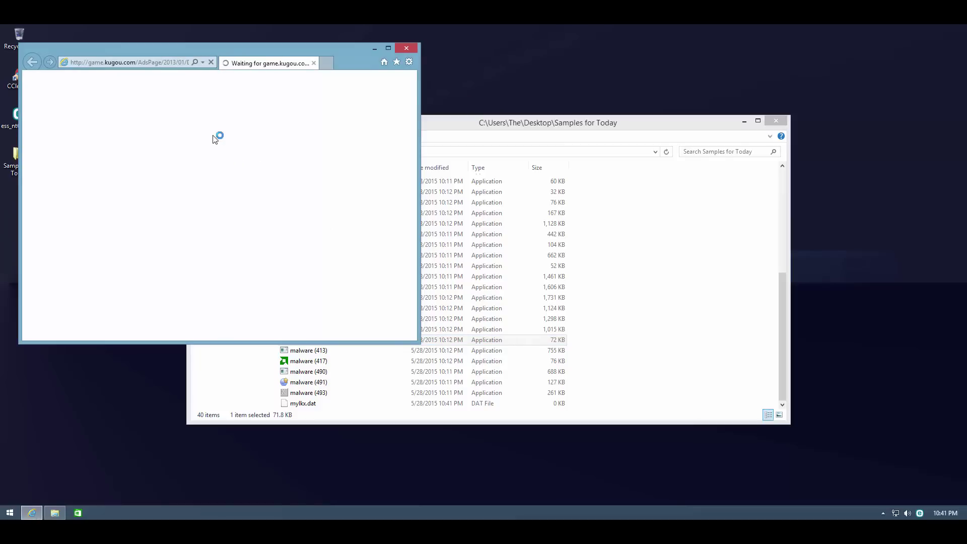
pyautogui.click(621, 131)
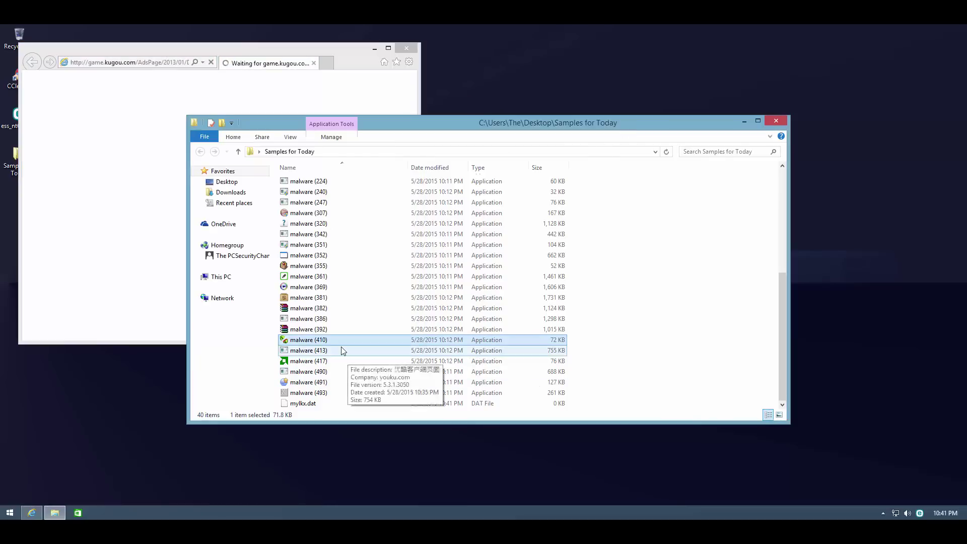
pyautogui.click(322, 362)
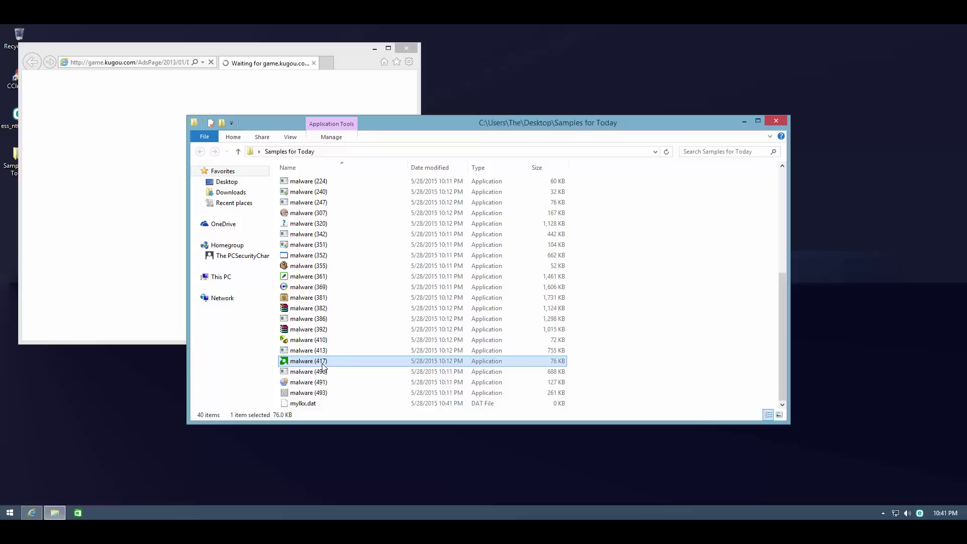
pyautogui.click(297, 383)
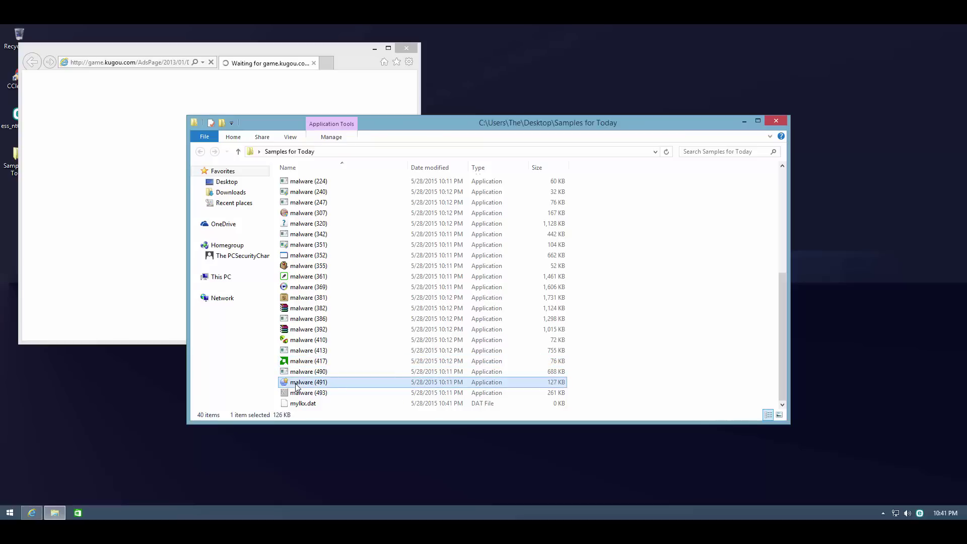
pyautogui.click(298, 392)
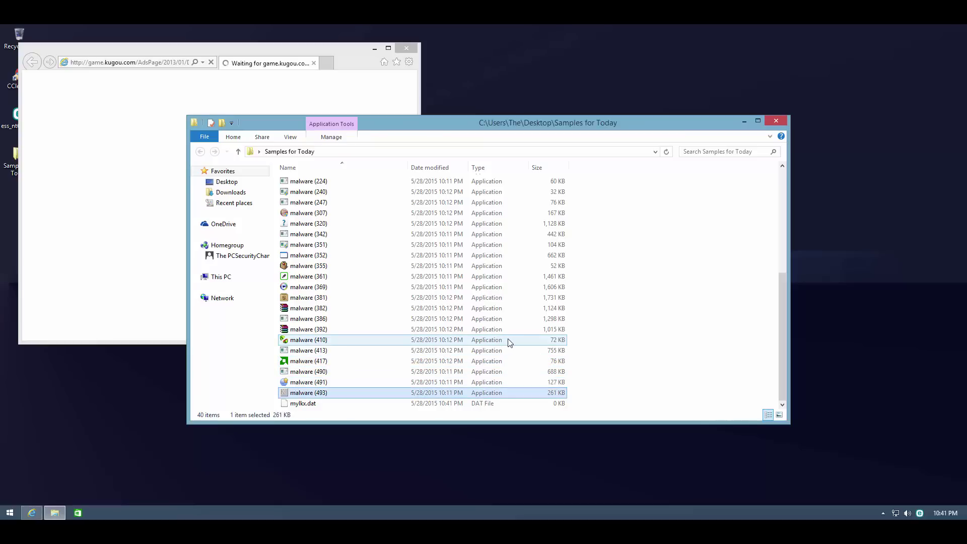
pyautogui.scroll(6, 509, 342)
# - Close the samples folder, centre the browser popup, and start Task Manager from the taskbar
pyautogui.click(774, 120)
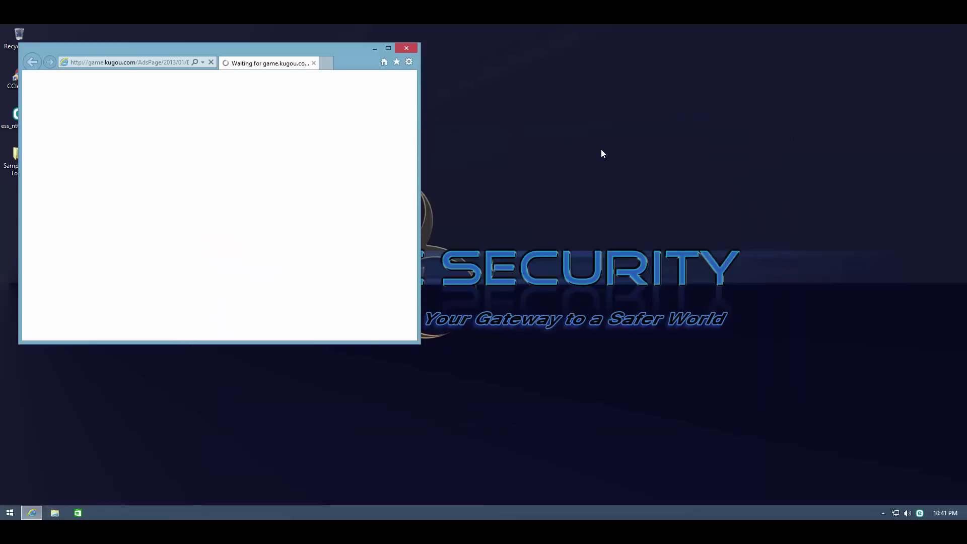
pyautogui.moveTo(358, 52); pyautogui.dragTo(625, 109)
pyautogui.rightClick(290, 509)
pyautogui.click(312, 477)
# - Inspect the RunGame, 美图秀秀 and WorkspaceRuntime (32 bit) processes, then close Task Manager
pyautogui.scroll(-4, 246, 222)
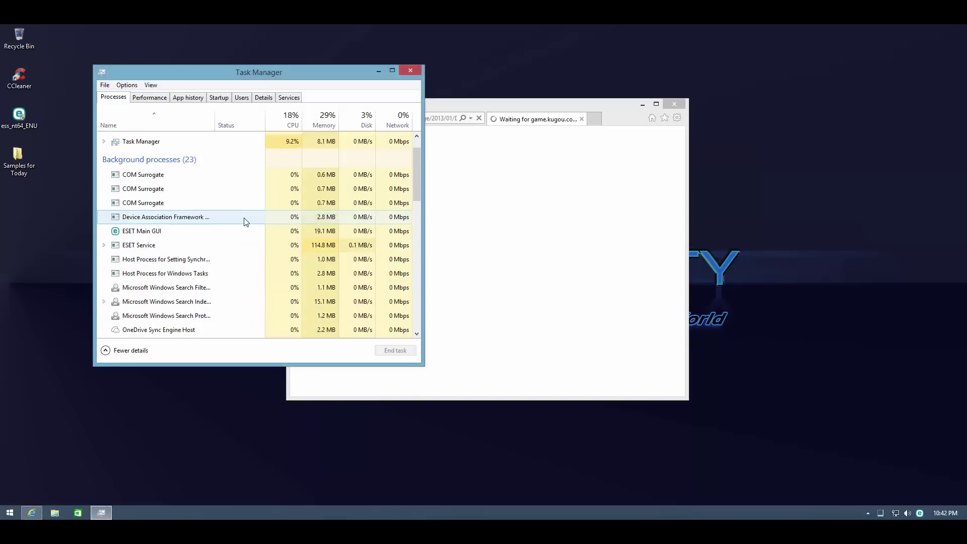
pyautogui.click(144, 270)
pyautogui.scroll(-1, 158, 275)
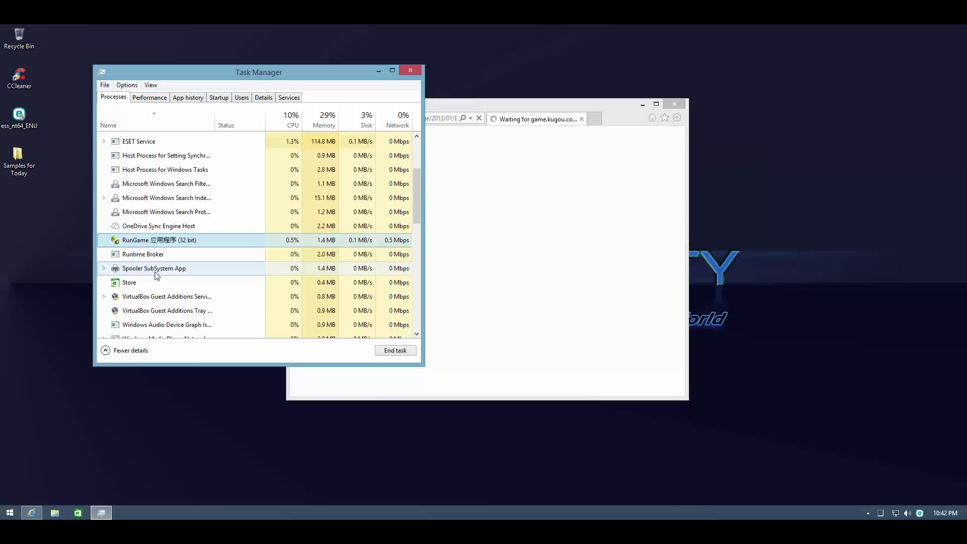
pyautogui.scroll(-3, 153, 282)
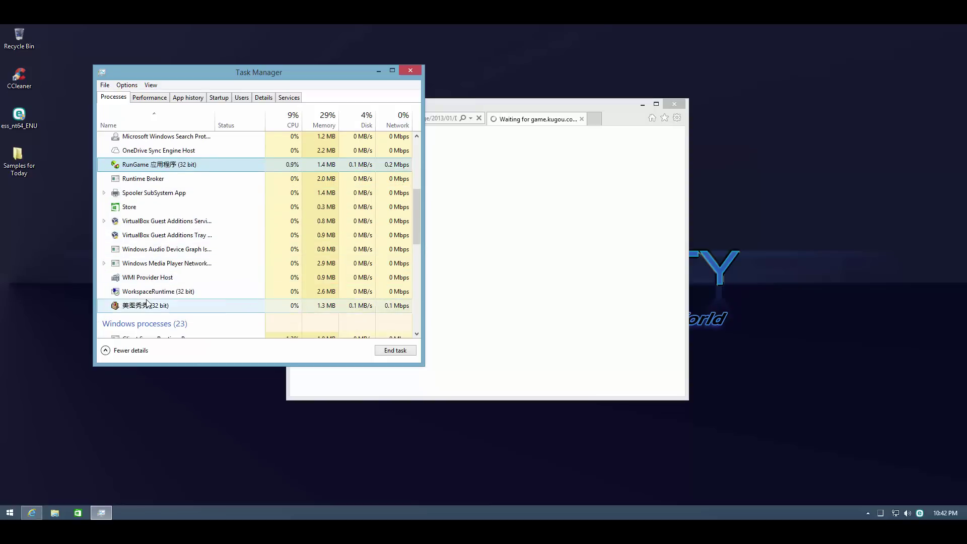
pyautogui.click(146, 302)
pyautogui.click(192, 291)
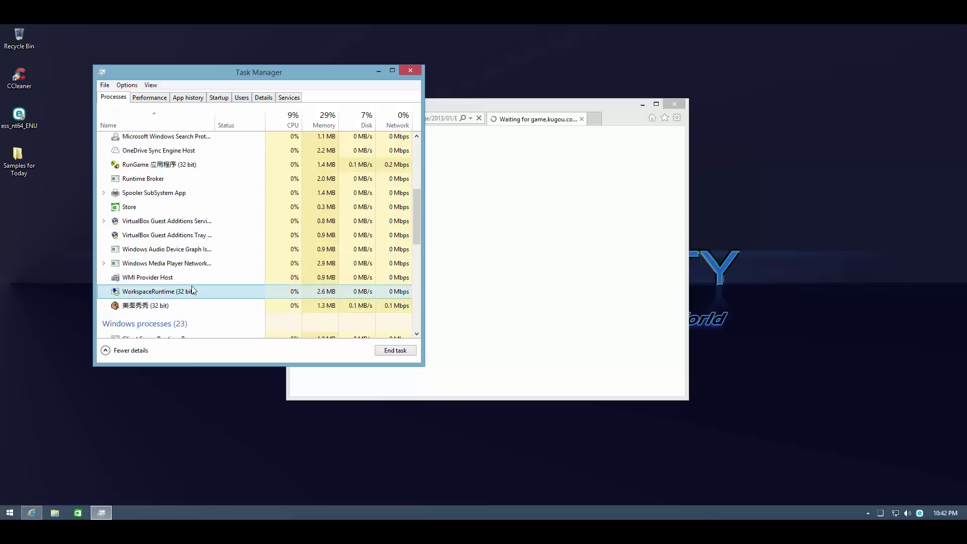
pyautogui.scroll(-6, 192, 290)
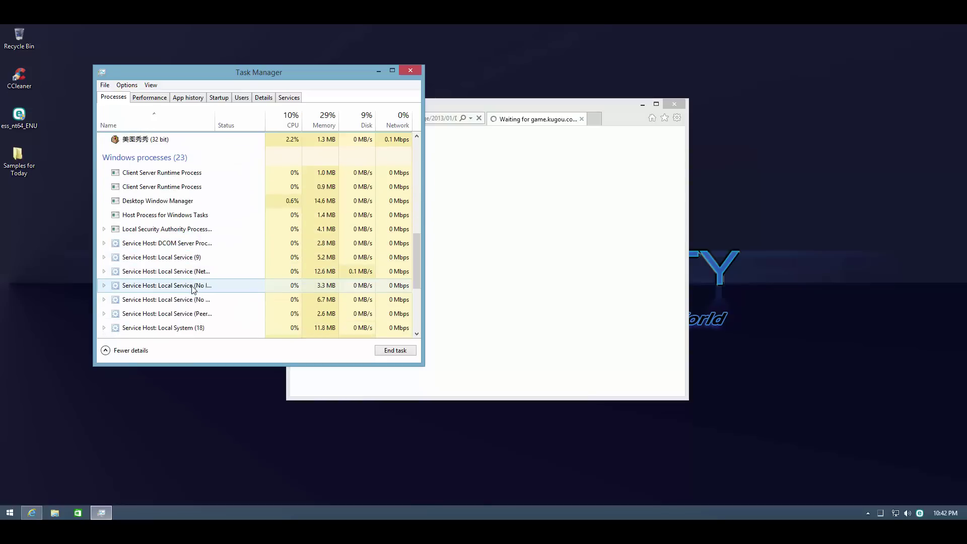
pyautogui.scroll(-2, 192, 289)
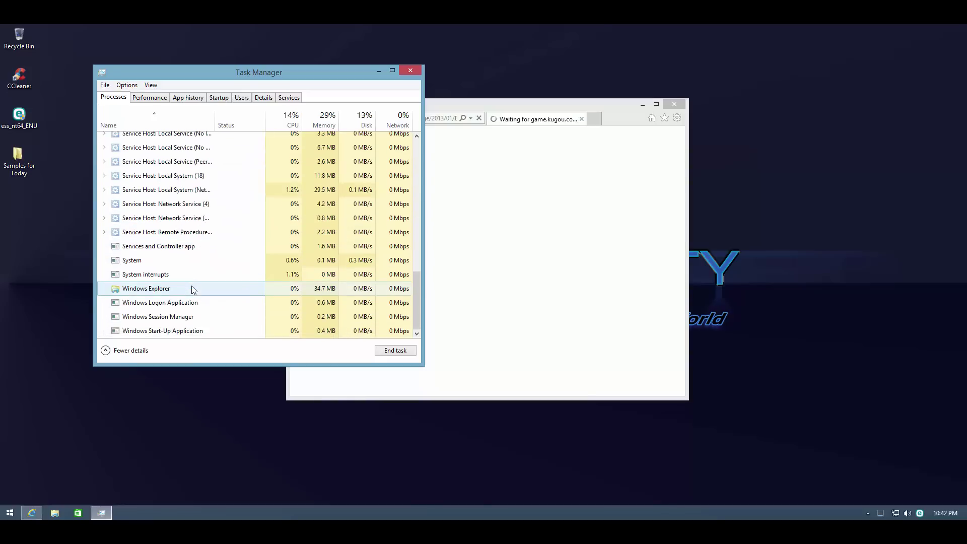
pyautogui.scroll(6, 191, 284)
pyautogui.click(408, 71)
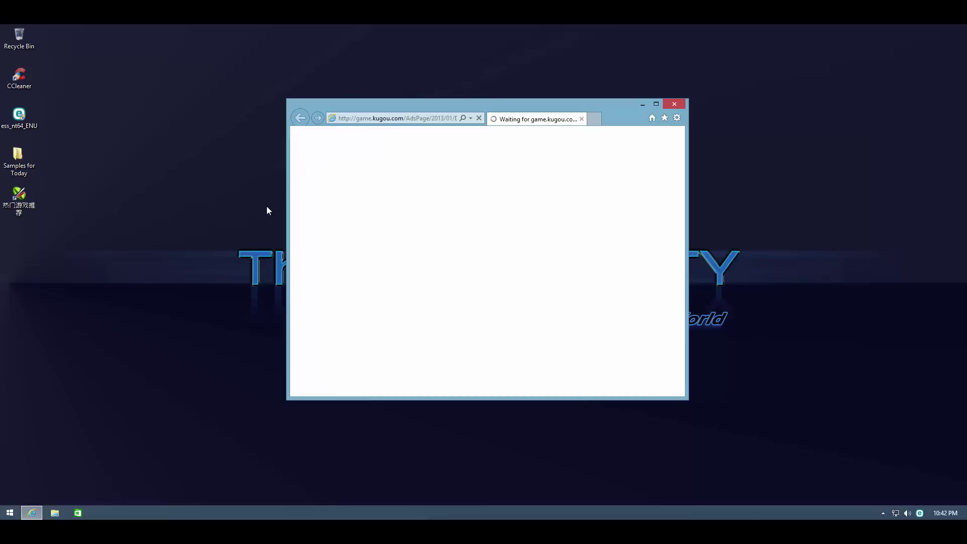
# - Nudge the kugou ad window right and dismiss both ESET Win32/Sality botnet-blocked alerts
pyautogui.moveTo(585, 107)
pyautogui.mouseDown()
pyautogui.moveTo(842, 128)
pyautogui.moveTo(586, 119)
pyautogui.mouseUp()
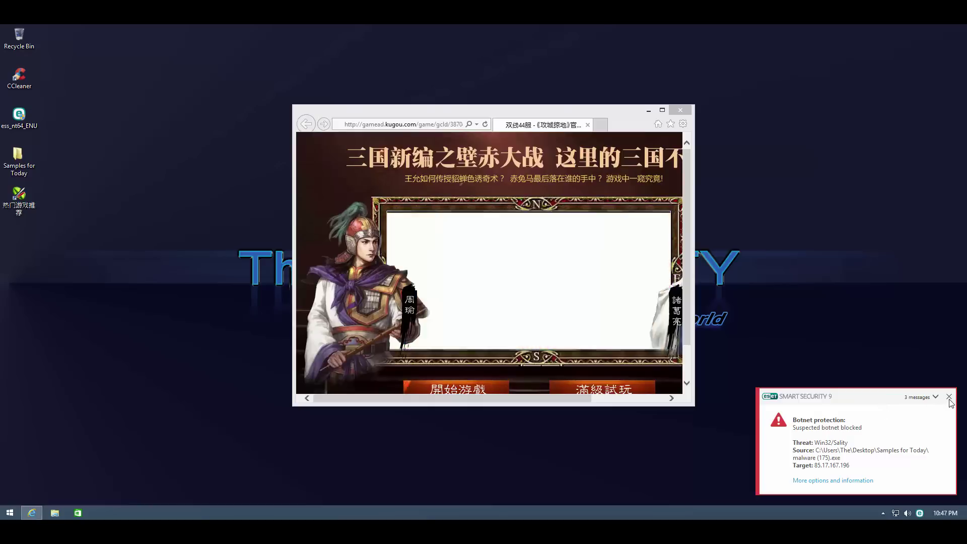
pyautogui.click(949, 398)
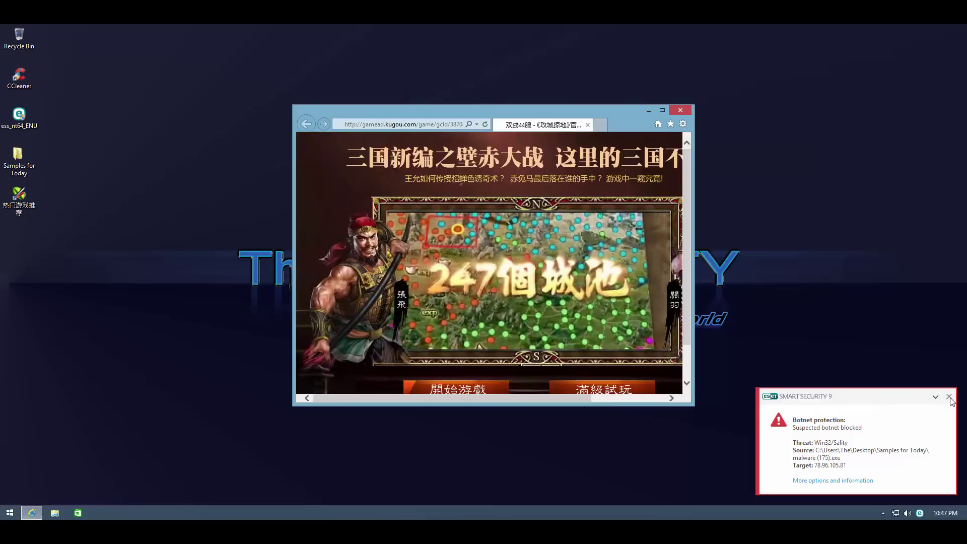
pyautogui.click(949, 398)
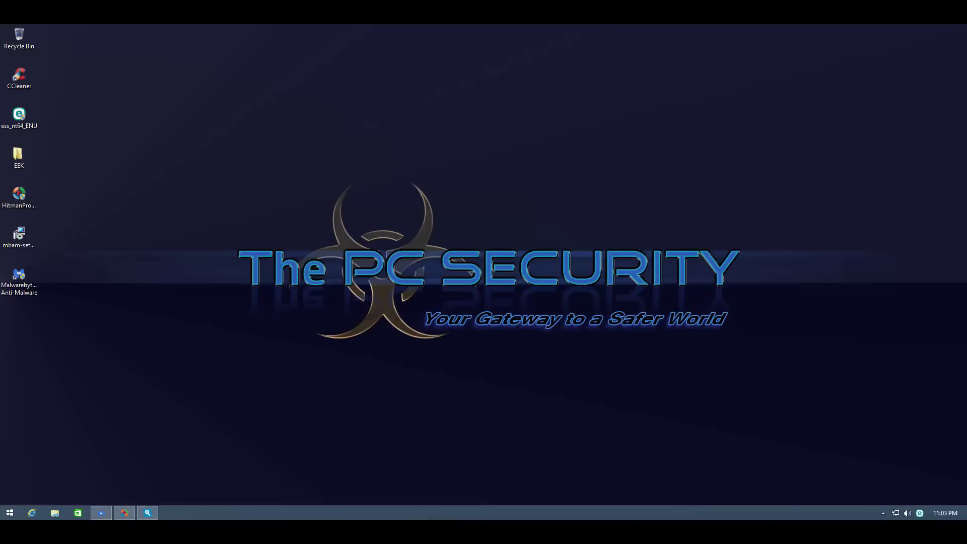
pyautogui.click(33, 512)
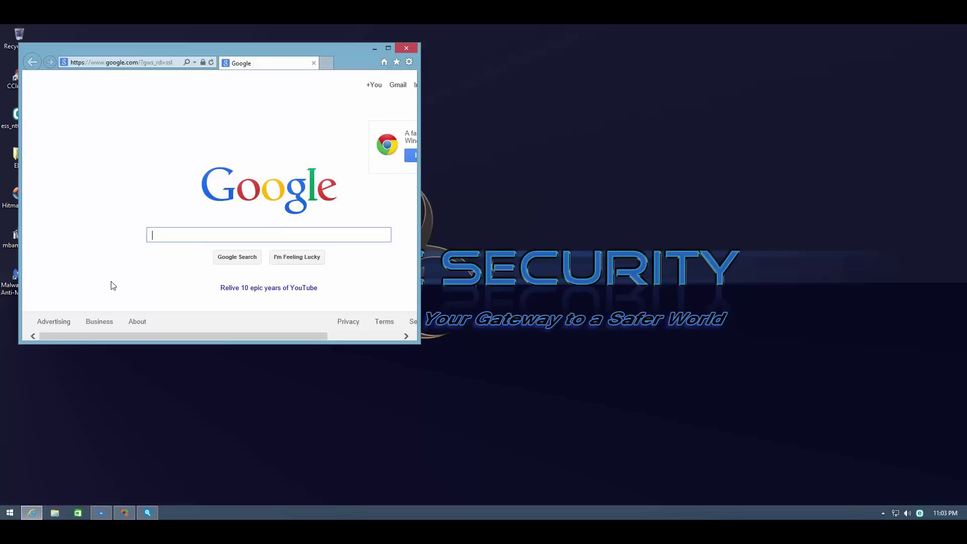
pyautogui.click(407, 48)
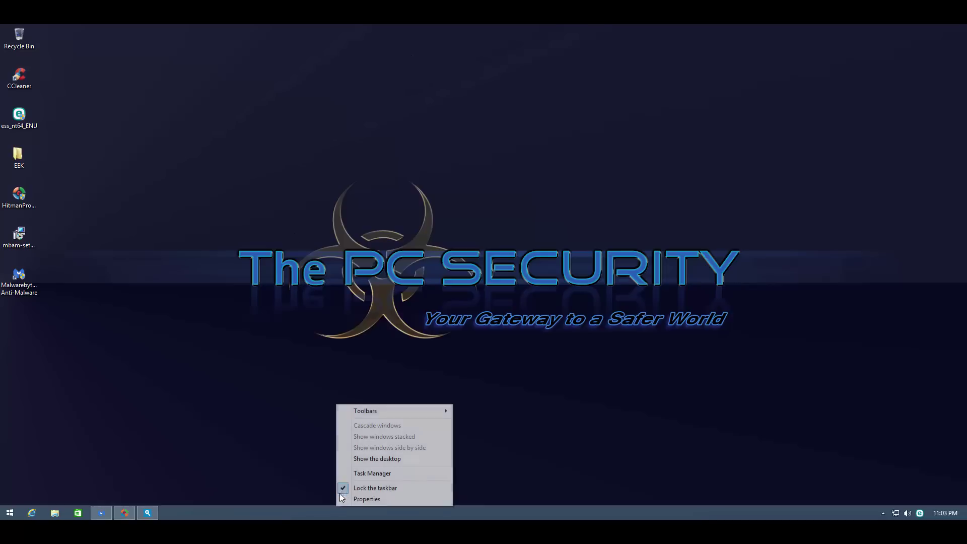
pyautogui.click(352, 473)
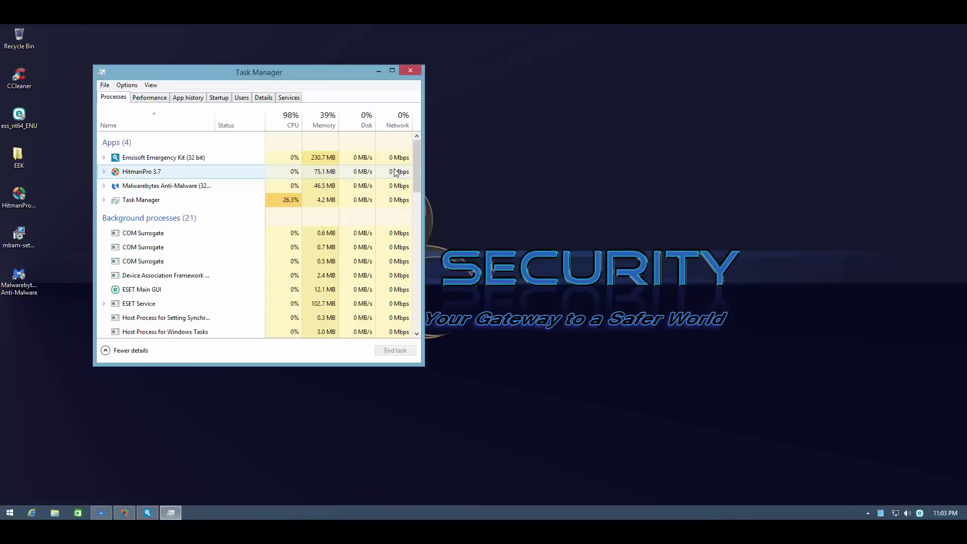
pyautogui.moveTo(414, 159); pyautogui.dragTo(419, 85)
# - Close Task Manager, then review and close the HitmanPro and Malwarebytes results showing no threats
pyautogui.click(413, 69)
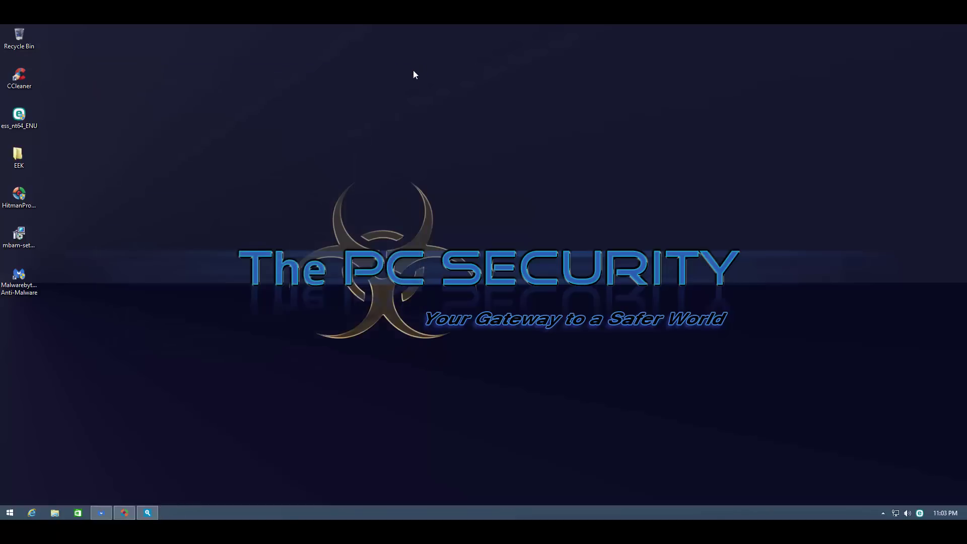
pyautogui.click(126, 509)
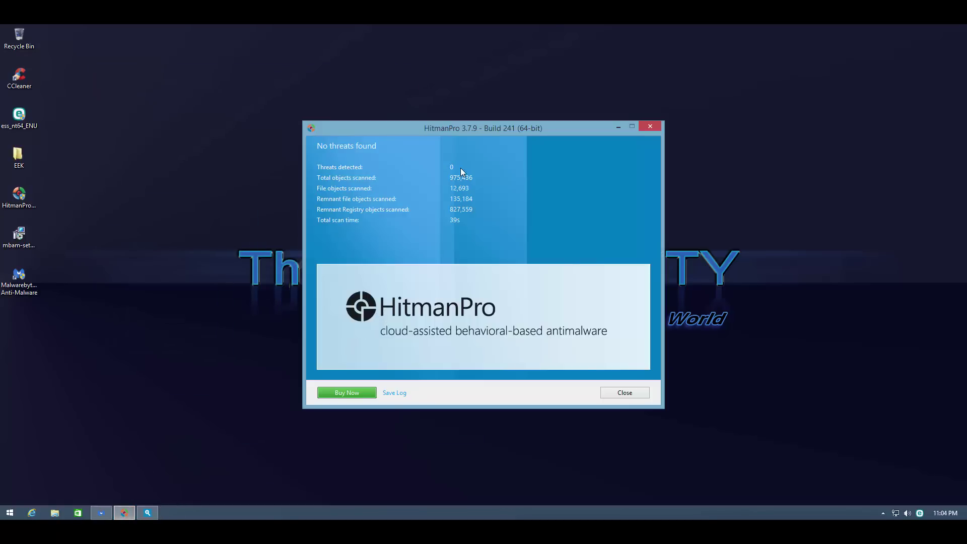
pyautogui.click(625, 392)
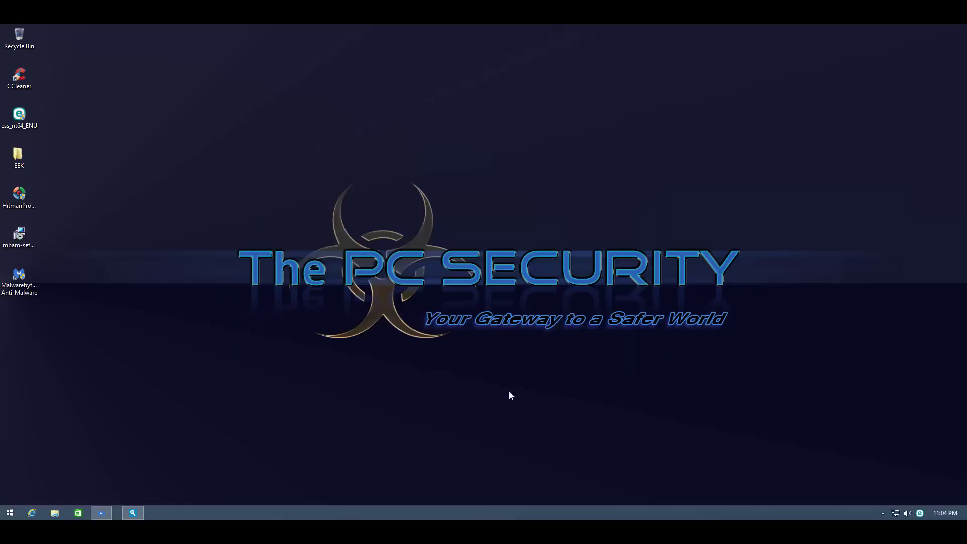
pyautogui.click(102, 512)
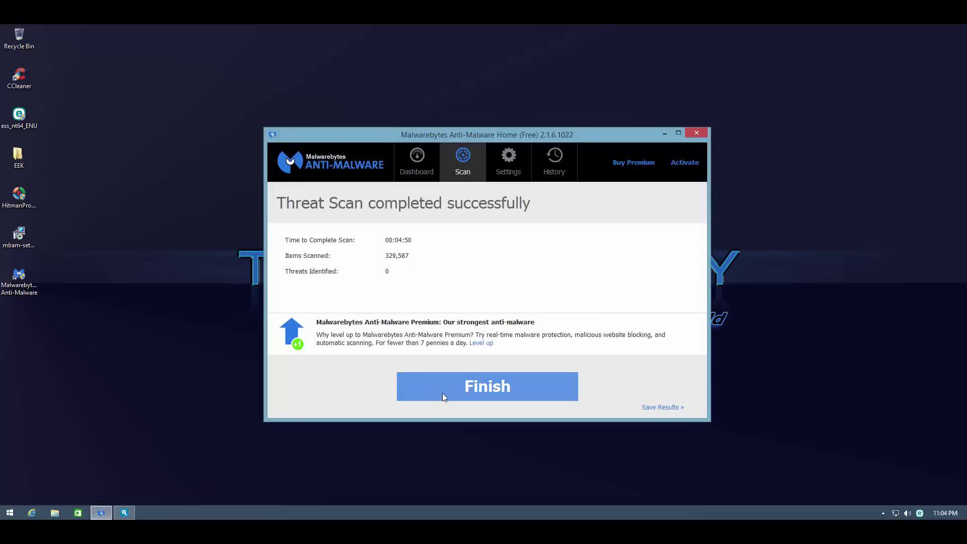
pyautogui.click(694, 131)
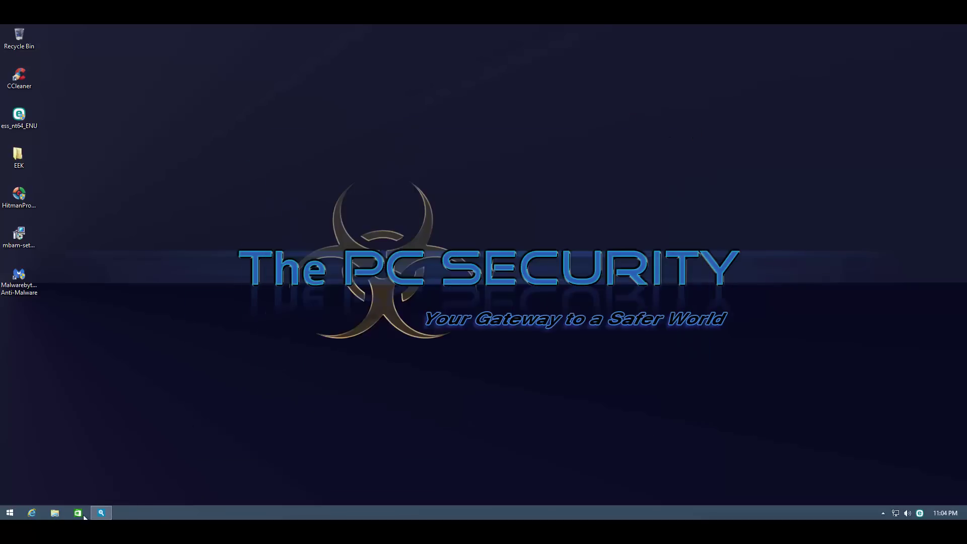
# - Close Emsisoft Emergency Kit's 0-threat results and open ESET Smart Security 9 showing Maximum protection
pyautogui.click(100, 512)
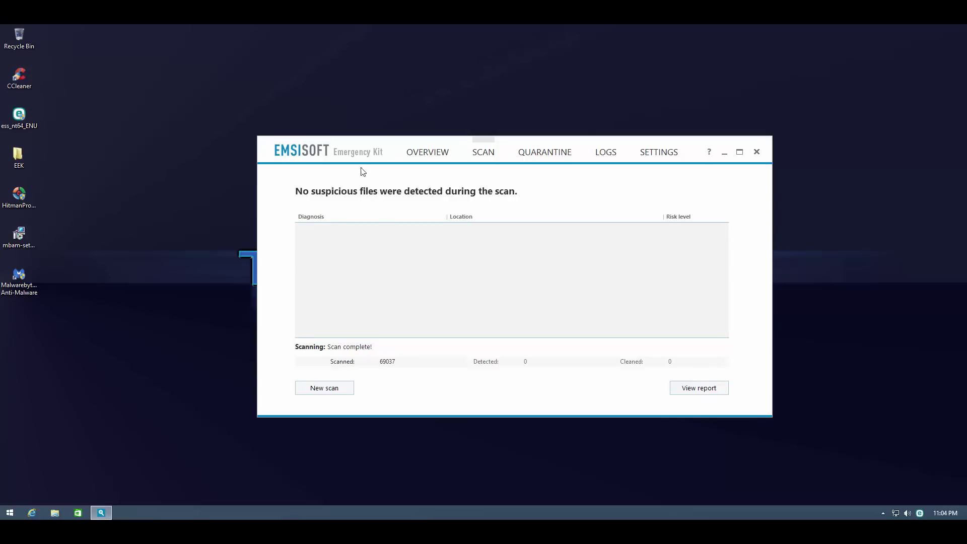
pyautogui.click(764, 151)
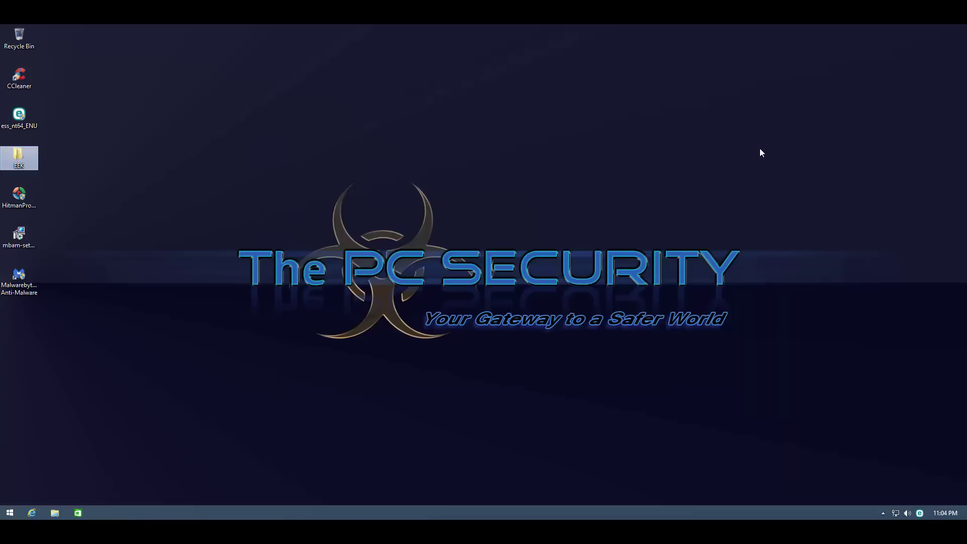
pyautogui.click(919, 512)
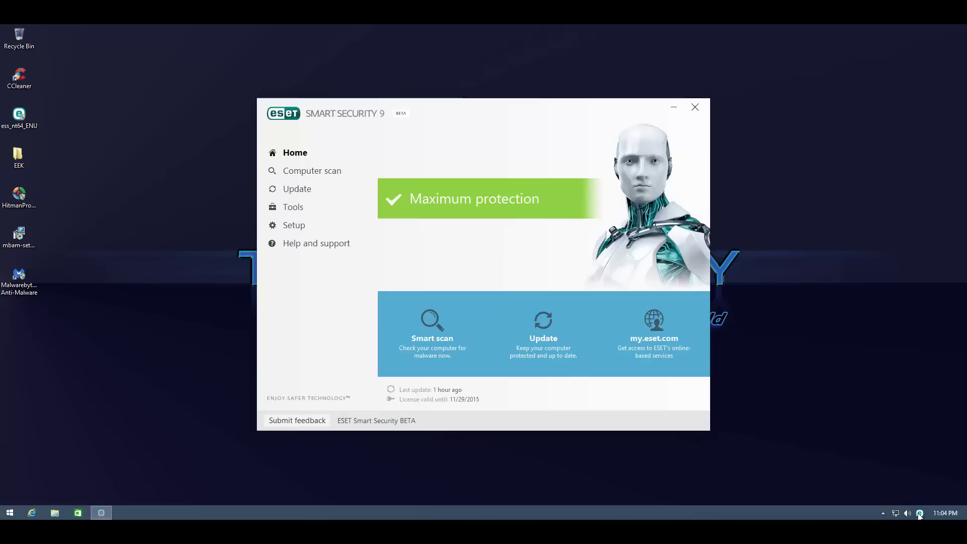